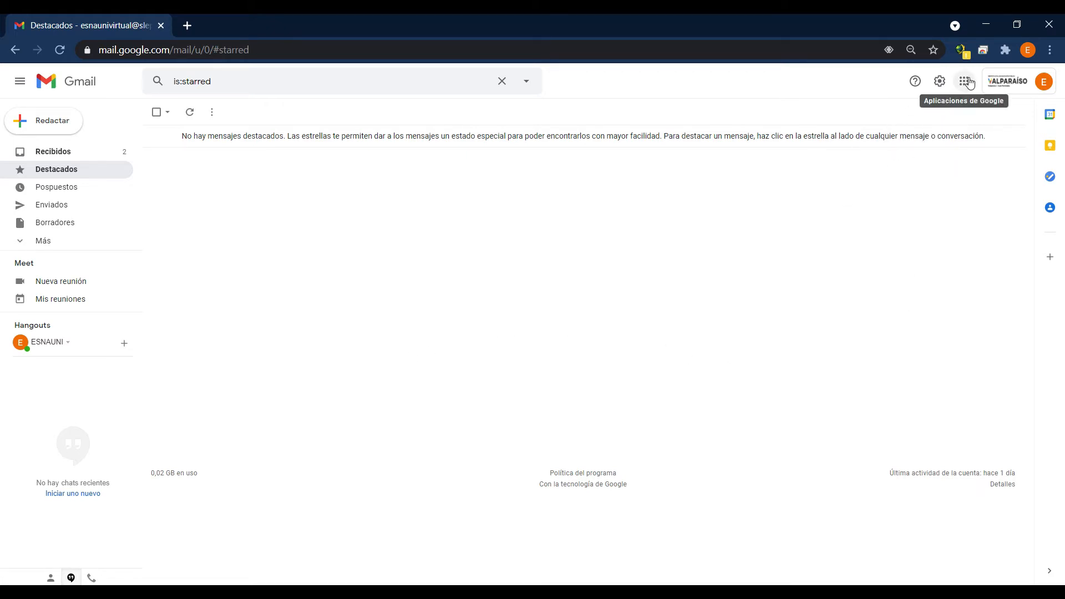
Switch from Gmail to Google Formularios and create a blank form.
left_click(966, 82)
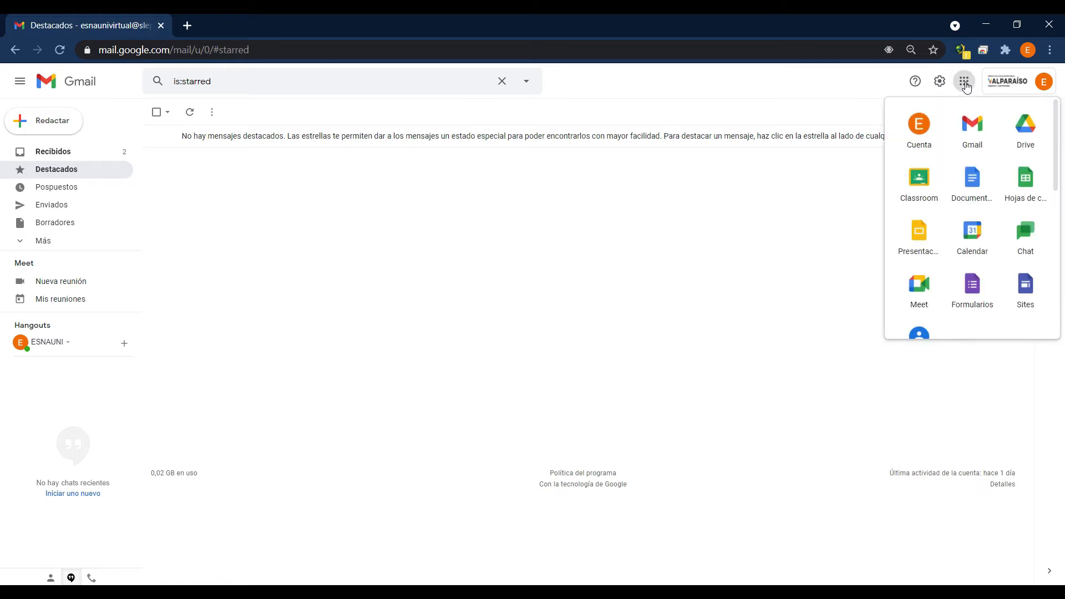
left_click(979, 293)
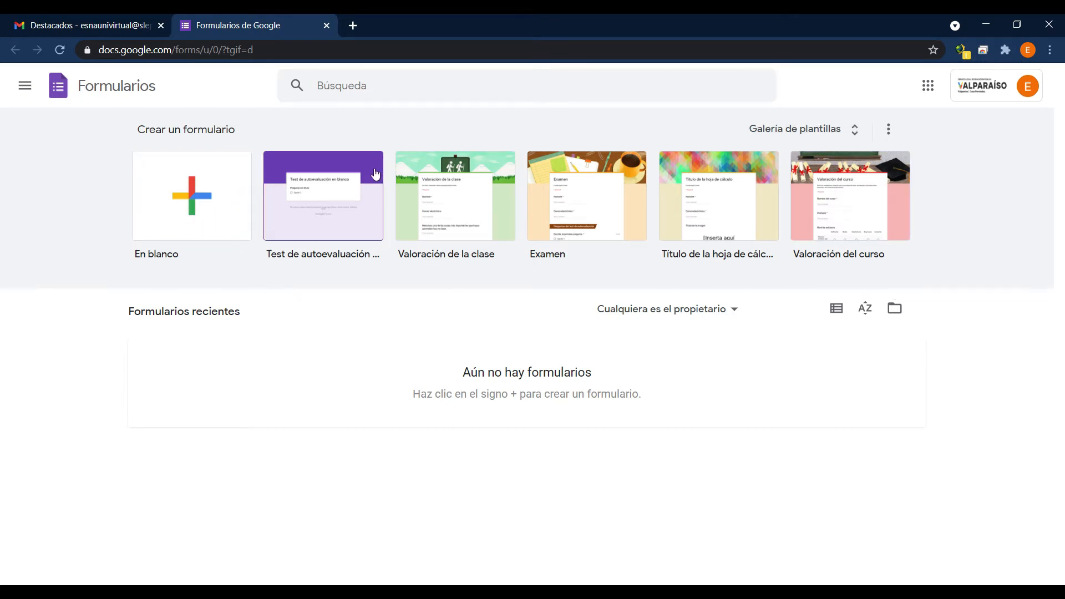
left_click(199, 199)
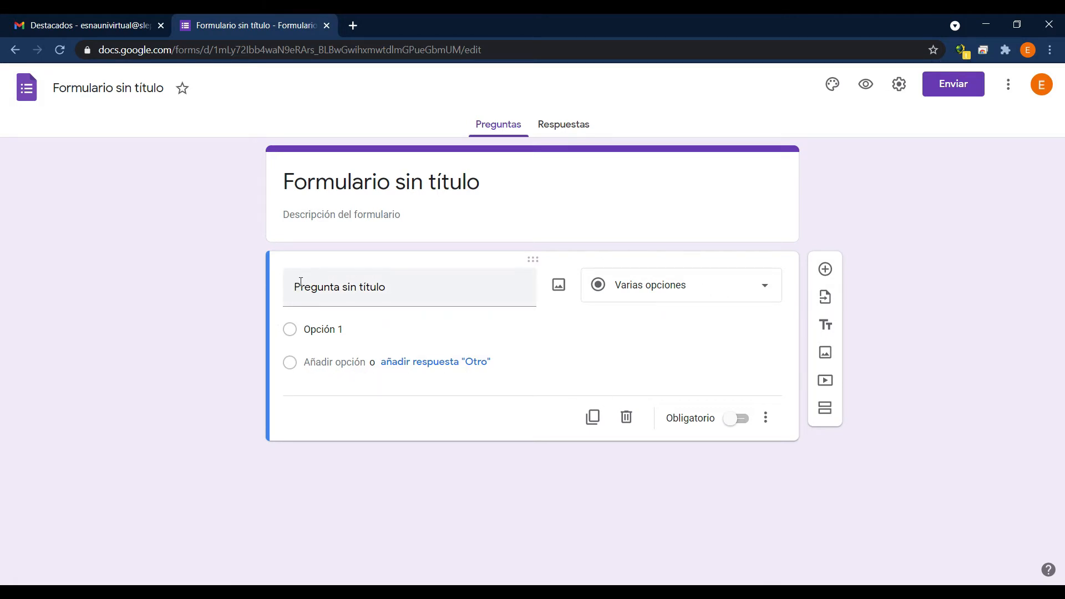
Title the form "Práctica" and give it the description "Aprendiendo a realizar formularios".
left_click(409, 187)
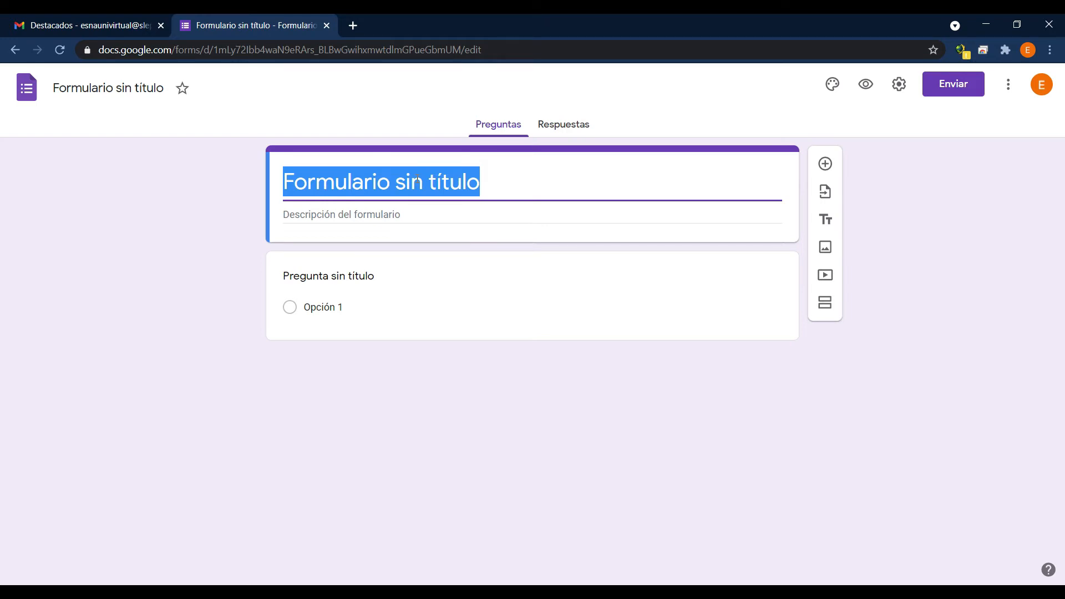
type("P")
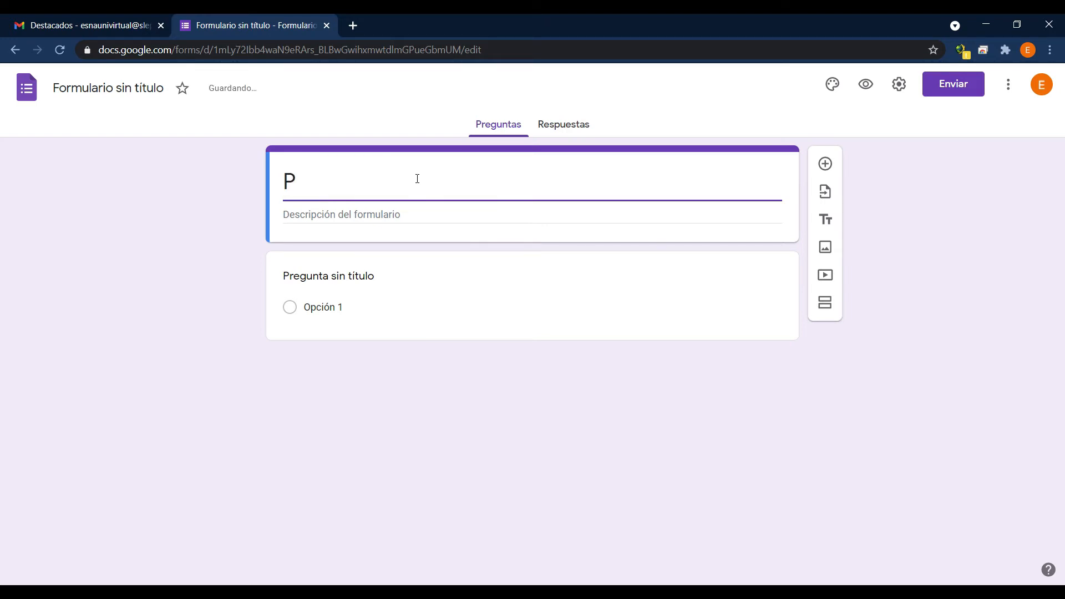
type("ráctica")
left_click(403, 215)
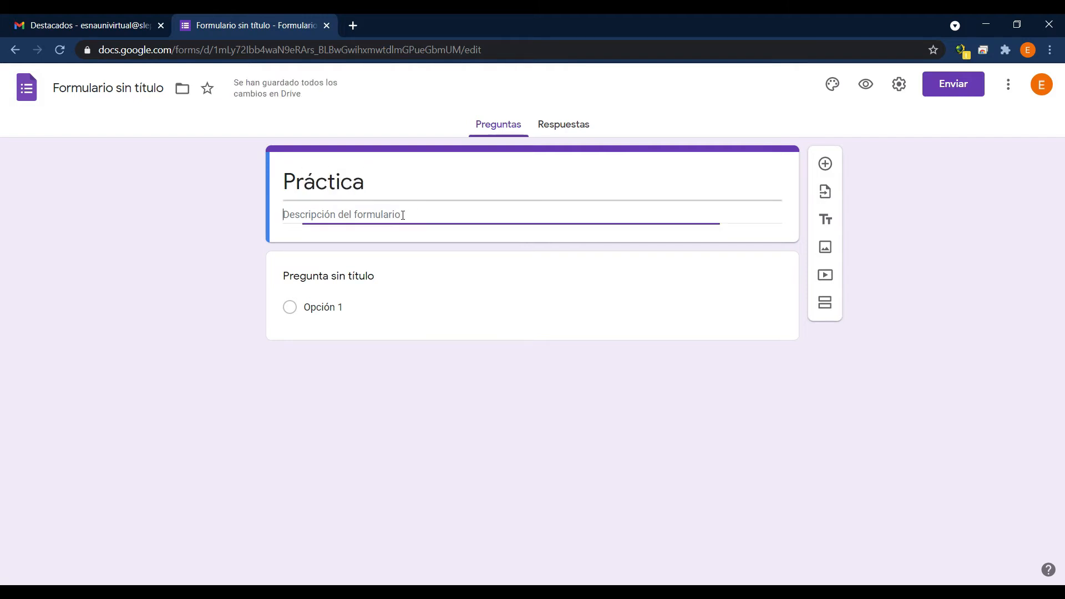
type("Aprendiendo a realizar formularios")
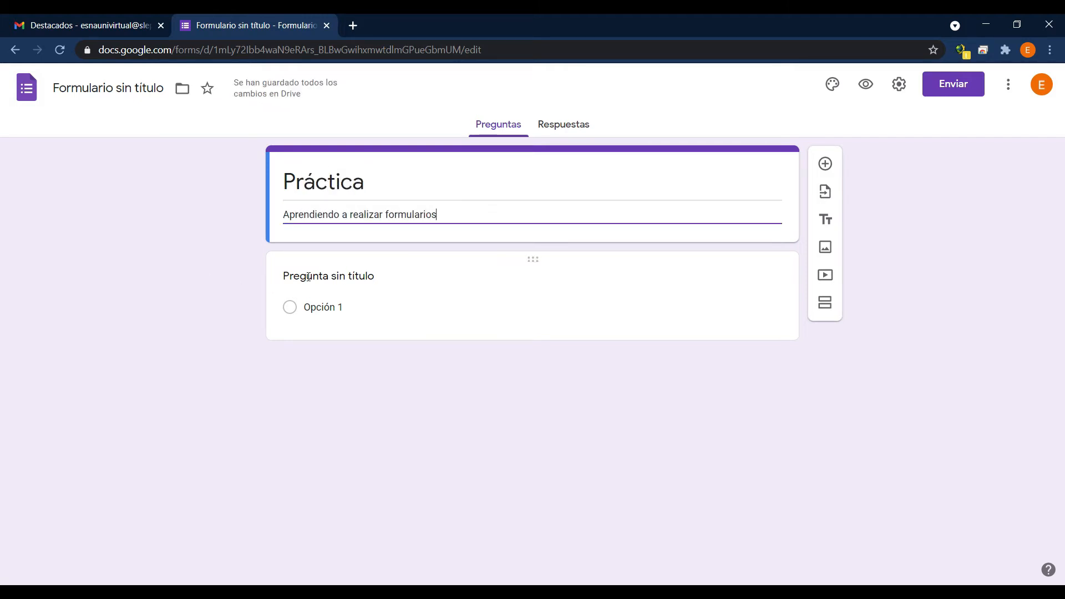
Keep the first question as Varias opciones and enter its text "¿Cuál de los siguientes números es un número par?".
left_click(308, 276)
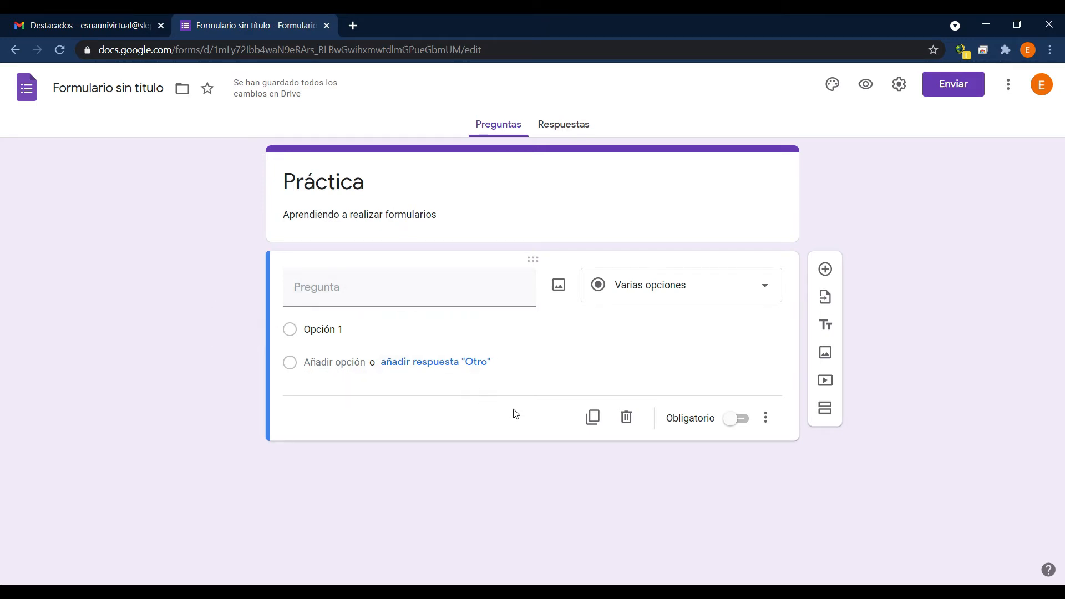
left_click(764, 289)
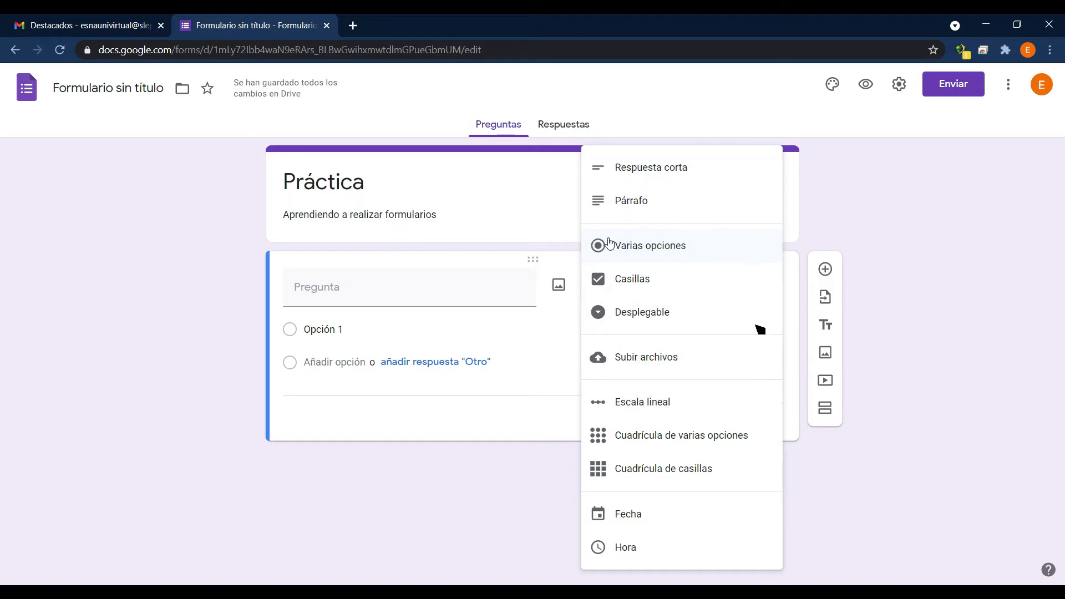
left_click(640, 257)
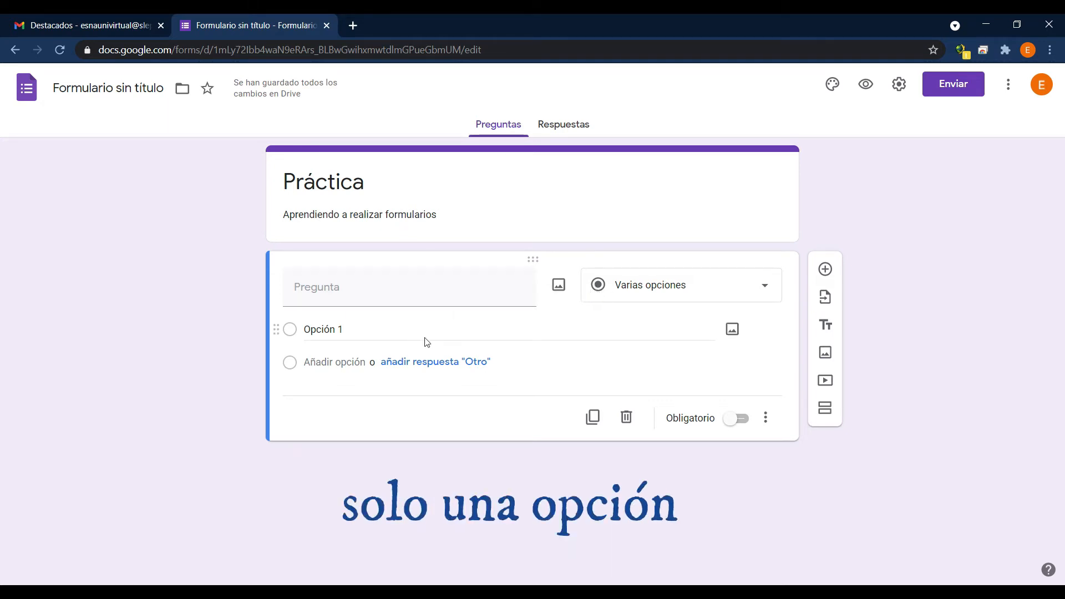
left_click(344, 296)
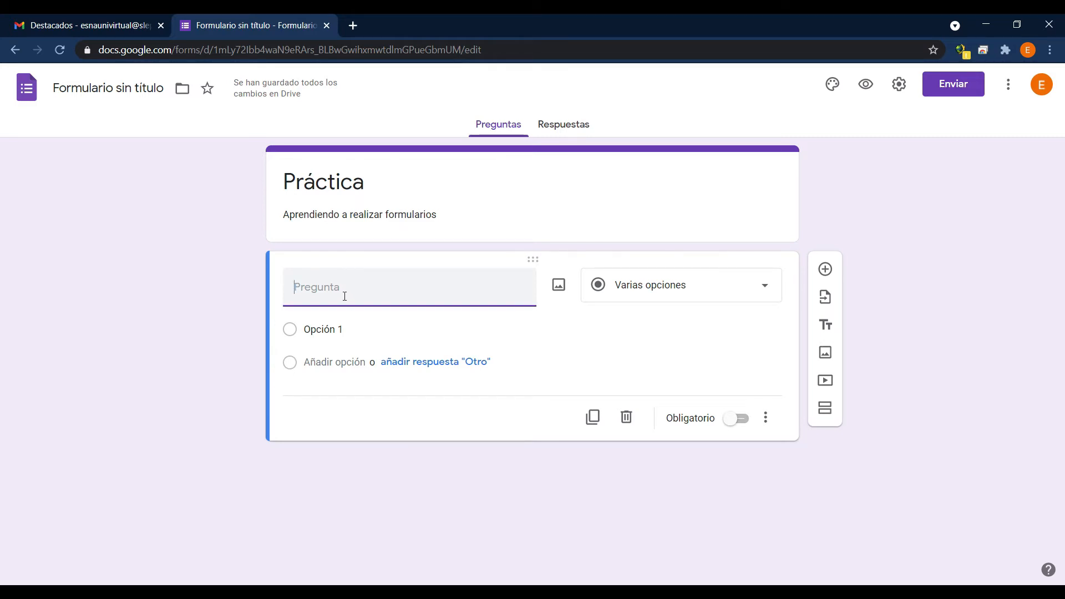
type("¿Cuál de los siguientes números es un número par?")
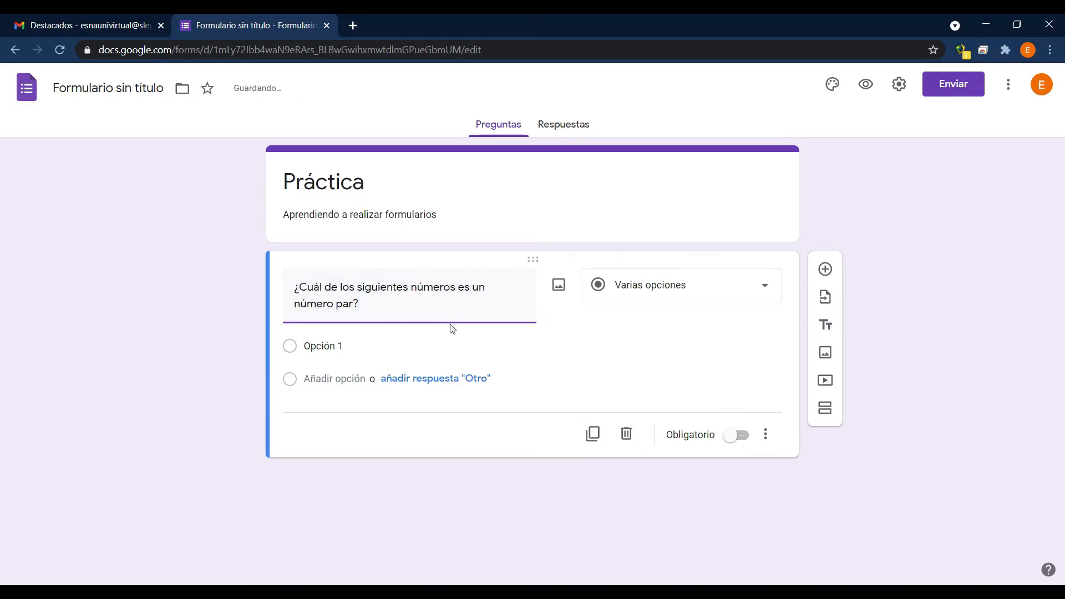
Give the first question three answer options: 1, 3 and 2.
left_click(361, 348)
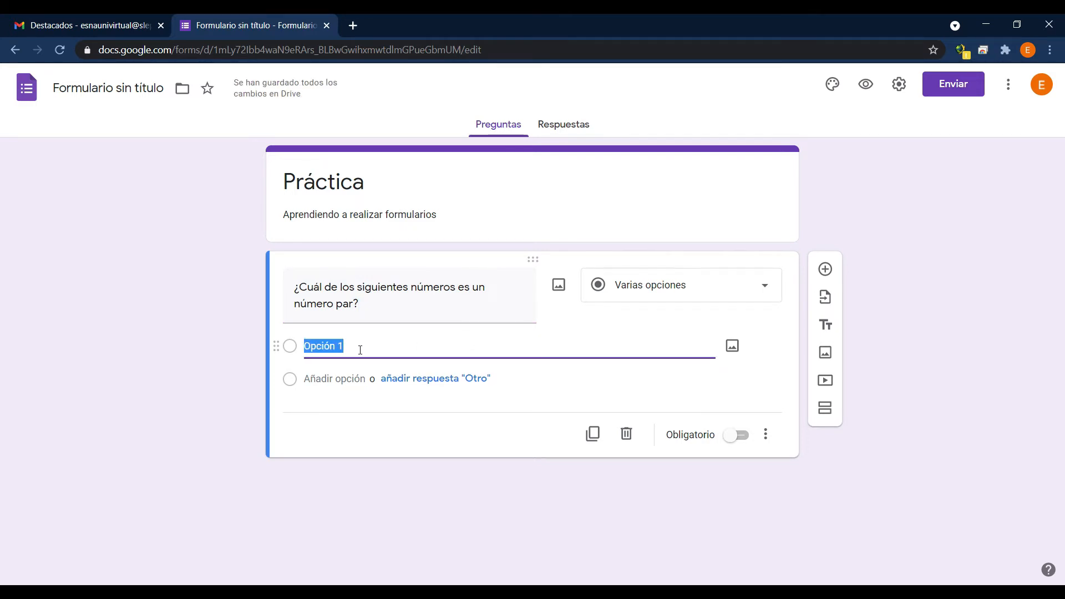
type("1")
key("Return")
type("3")
key("Return")
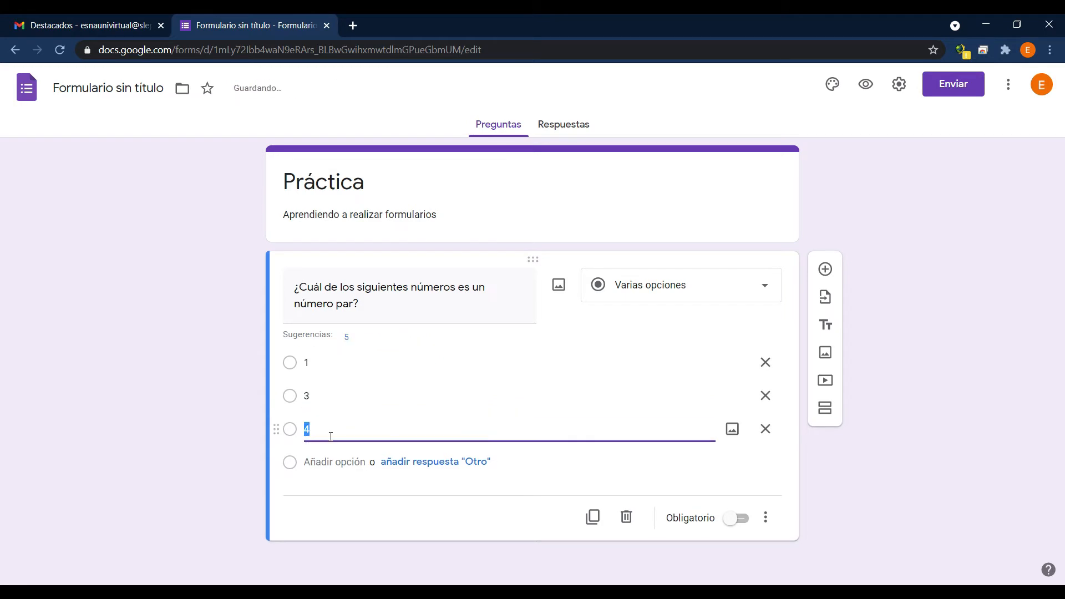
type("2")
Number the first question by adding "1.-" before its text.
left_click(296, 287)
type("1.-")
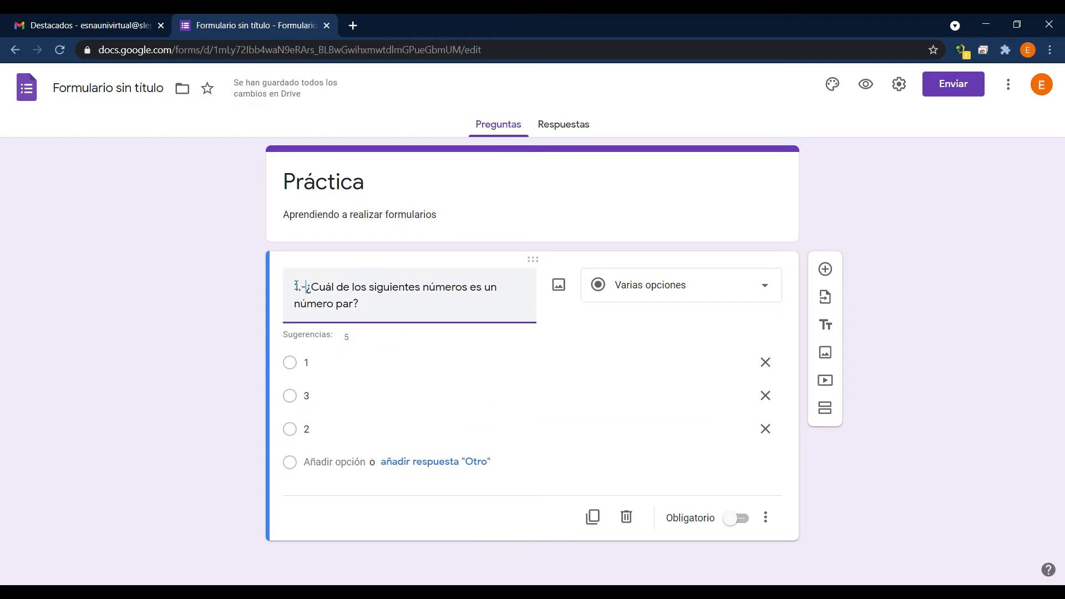
left_click(236, 291)
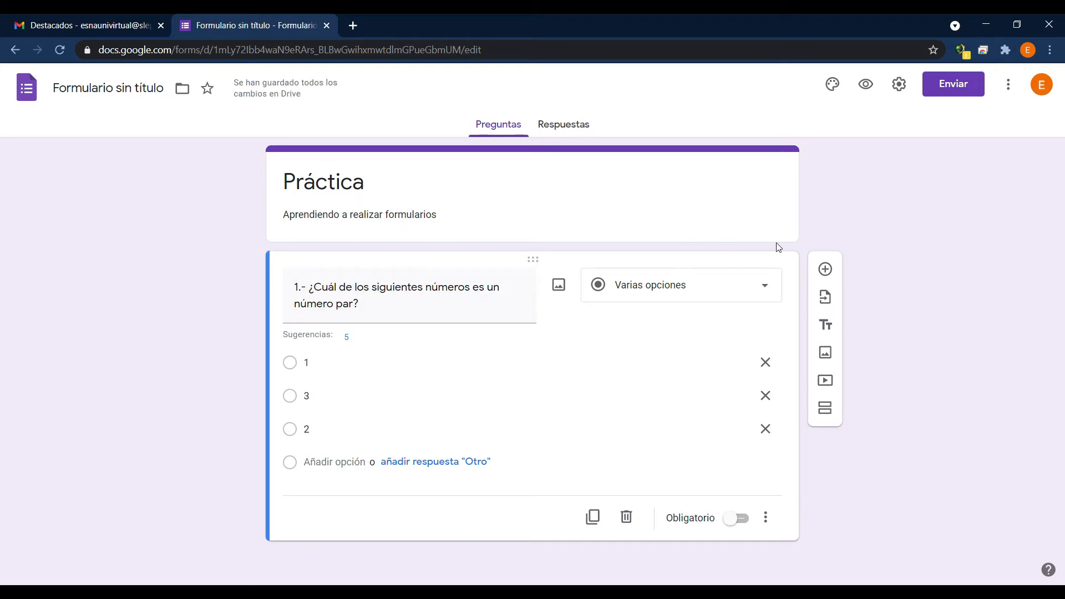
Preview the form, try the single-choice answers 1, 3 and 2 in turn, and close the preview.
left_click(866, 86)
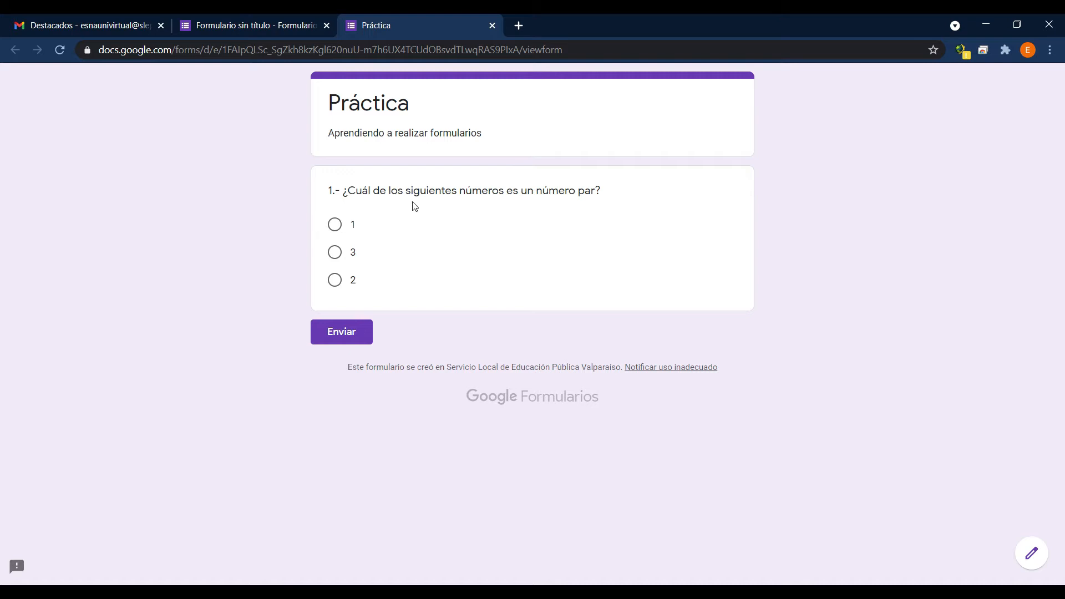
left_click(335, 224)
left_click(336, 253)
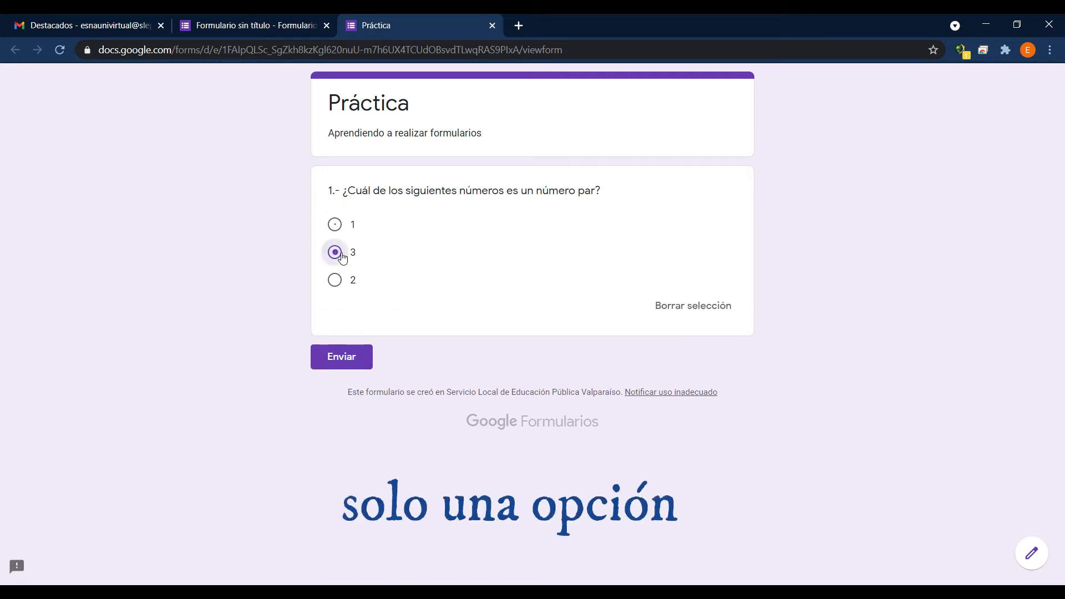
left_click(335, 279)
left_click(335, 224)
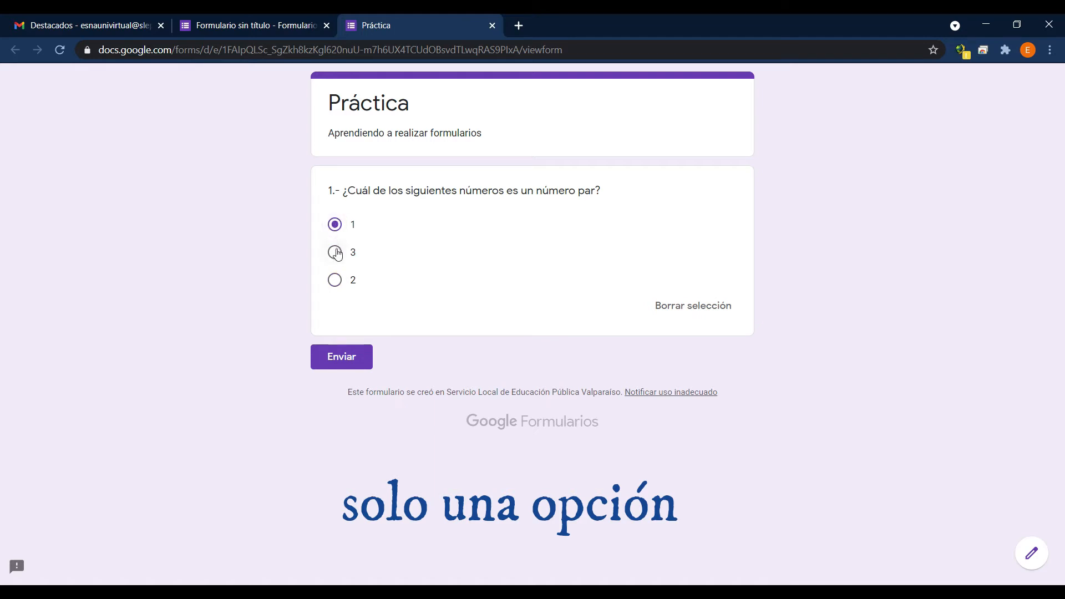
left_click(335, 251)
left_click(335, 226)
left_click(335, 251)
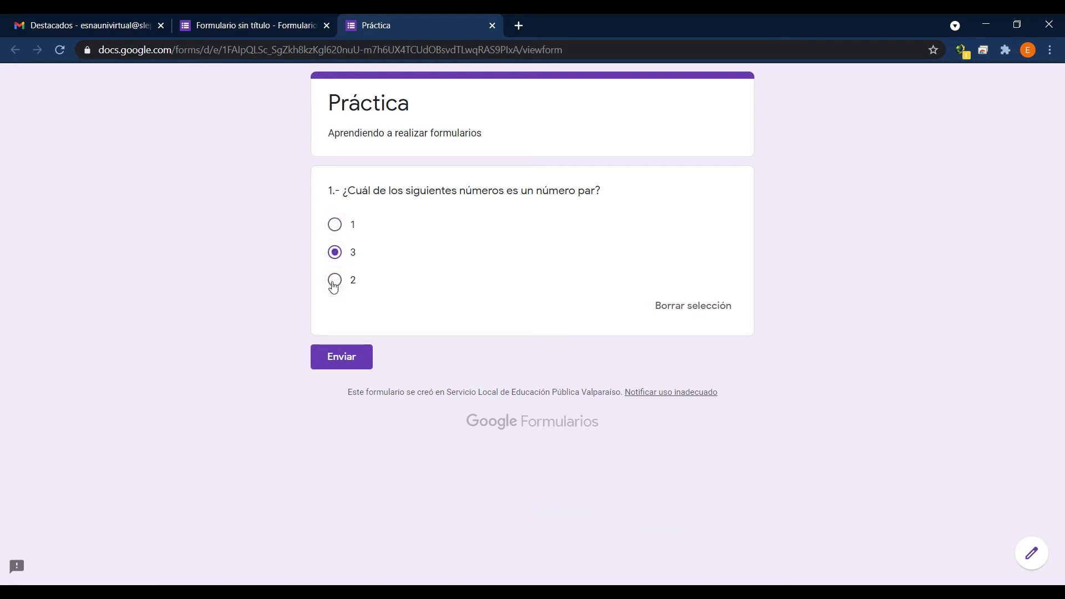
left_click(335, 280)
key("ctrl+w")
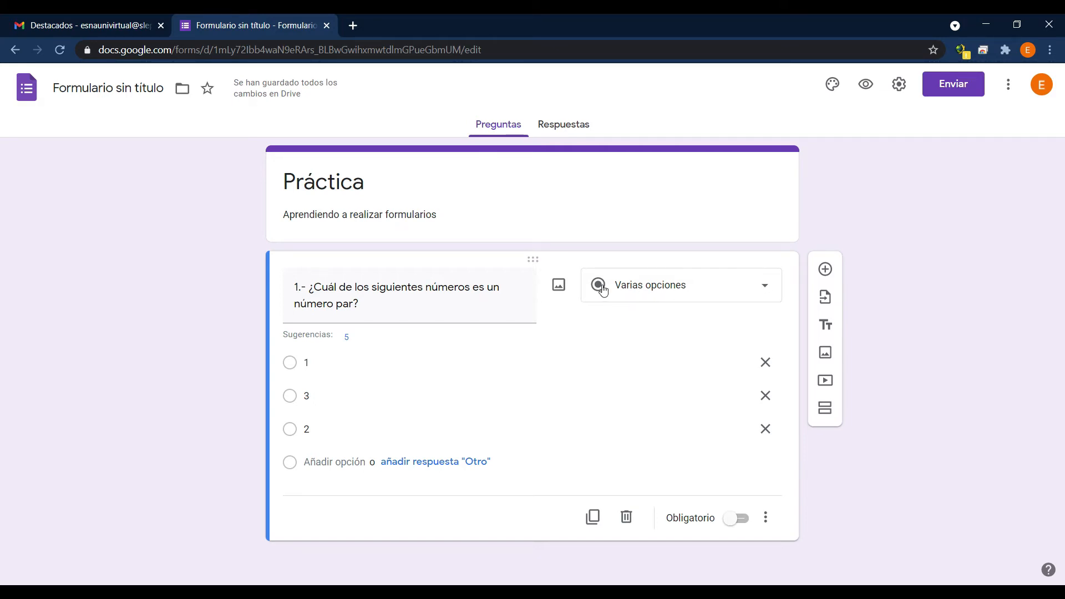
left_click(764, 293)
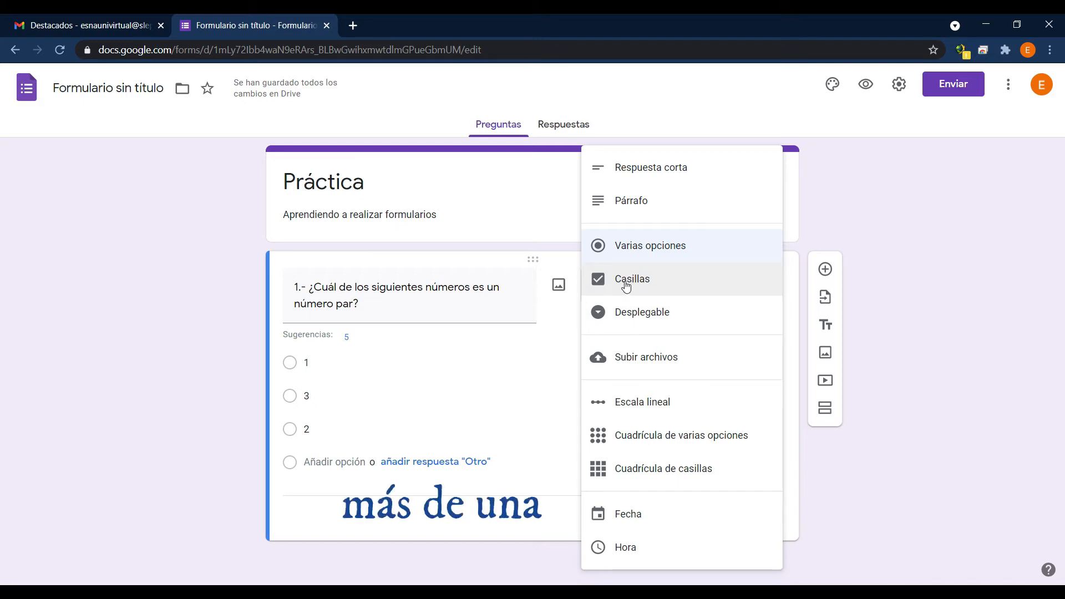
left_click(179, 341)
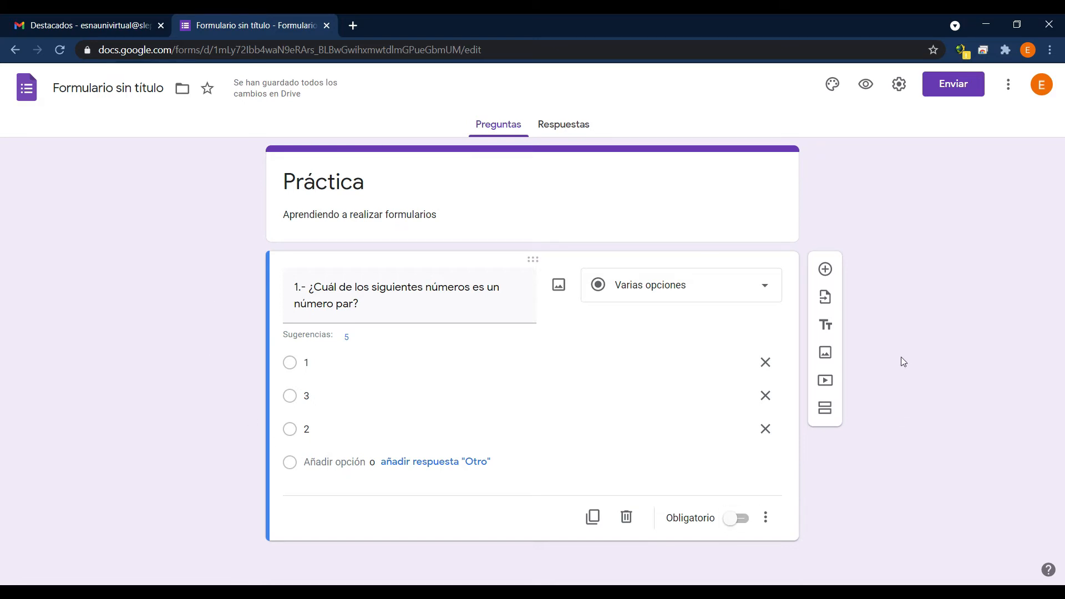
Add a second question with the text "2.-¿Cuáles de los siguientes números son número par?".
left_click(832, 269)
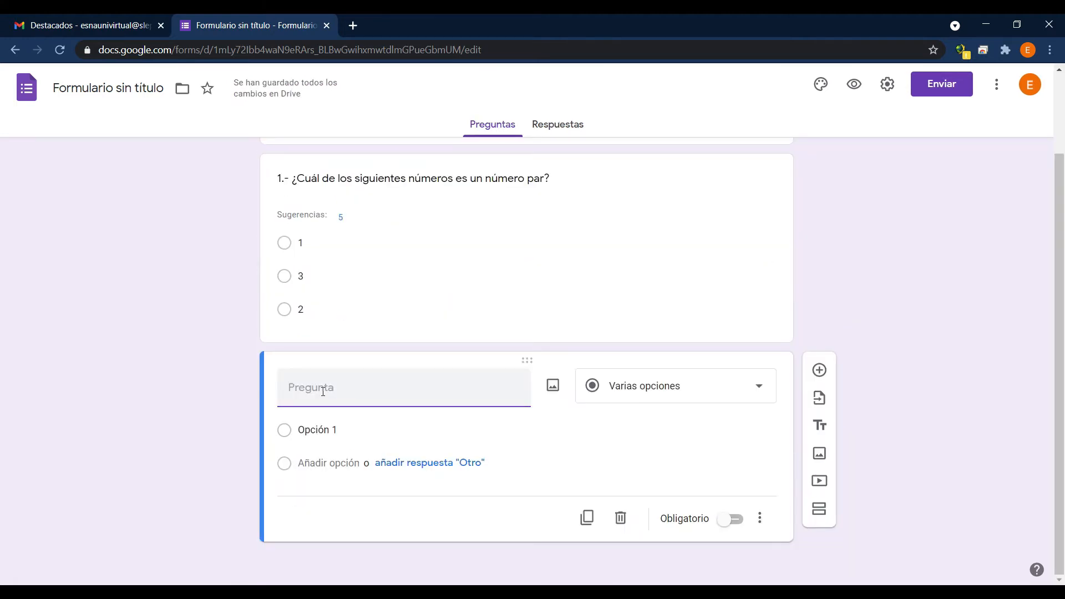
type("2")
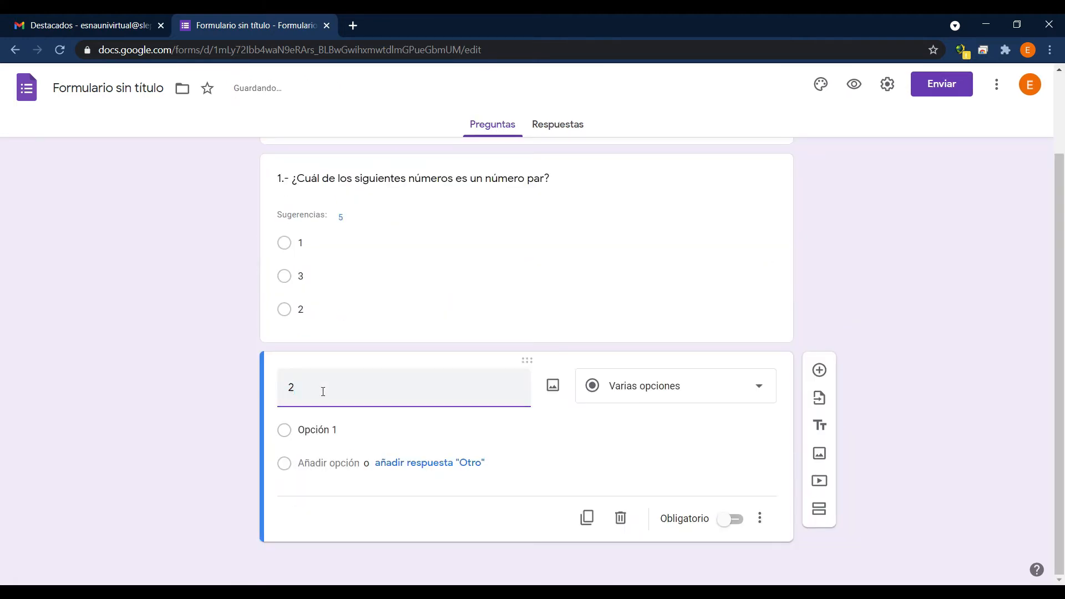
type(".-")
type("¿Cuál de los siguientes números es un número par?")
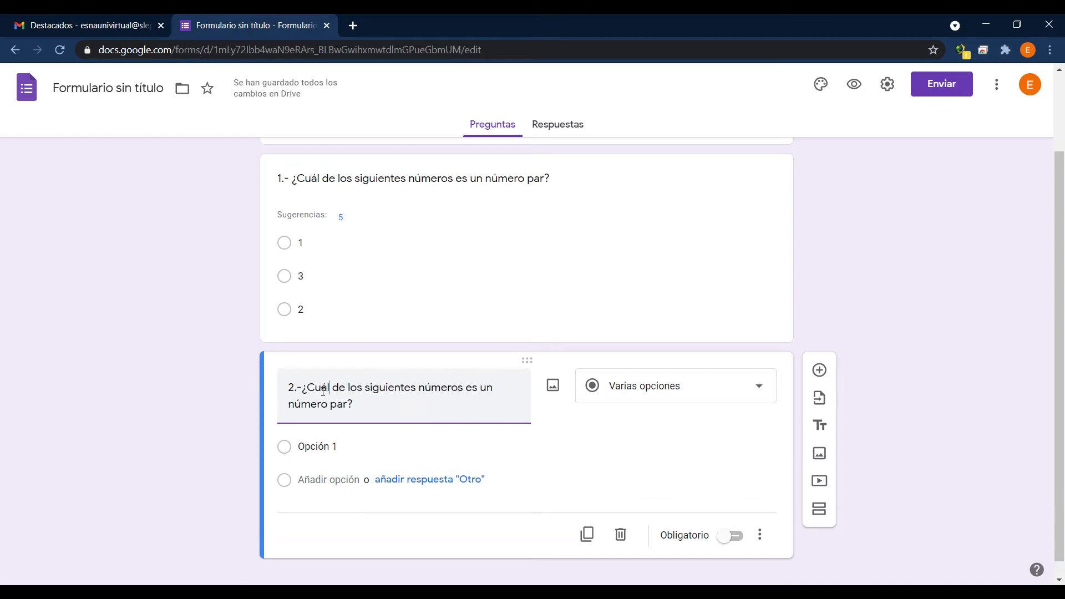
type("es")
key("BackSpace")
key("BackSpace")
key("BackSpace")
key("BackSpace")
key("BackSpace")
type("son")
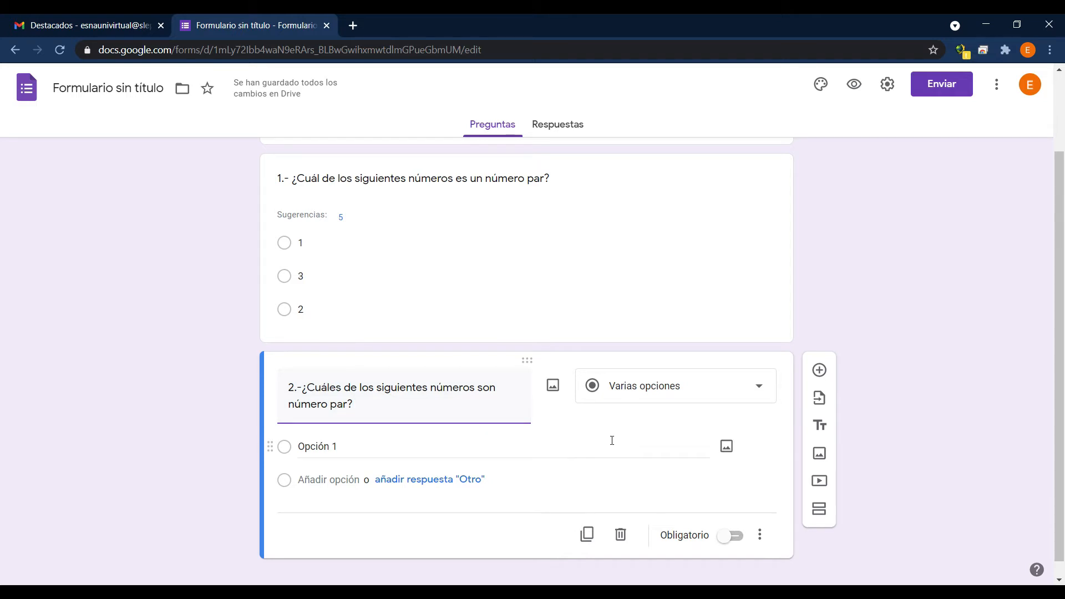
Change the second question's type to Casillas and give it the options 1, 2, 3 and 4.
left_click(762, 392)
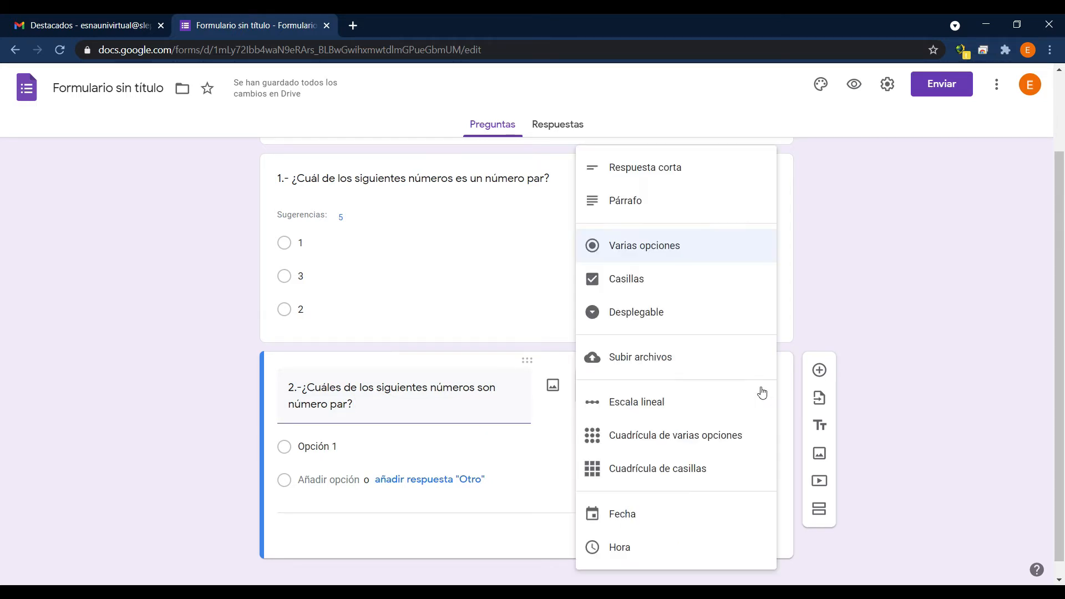
left_click(644, 283)
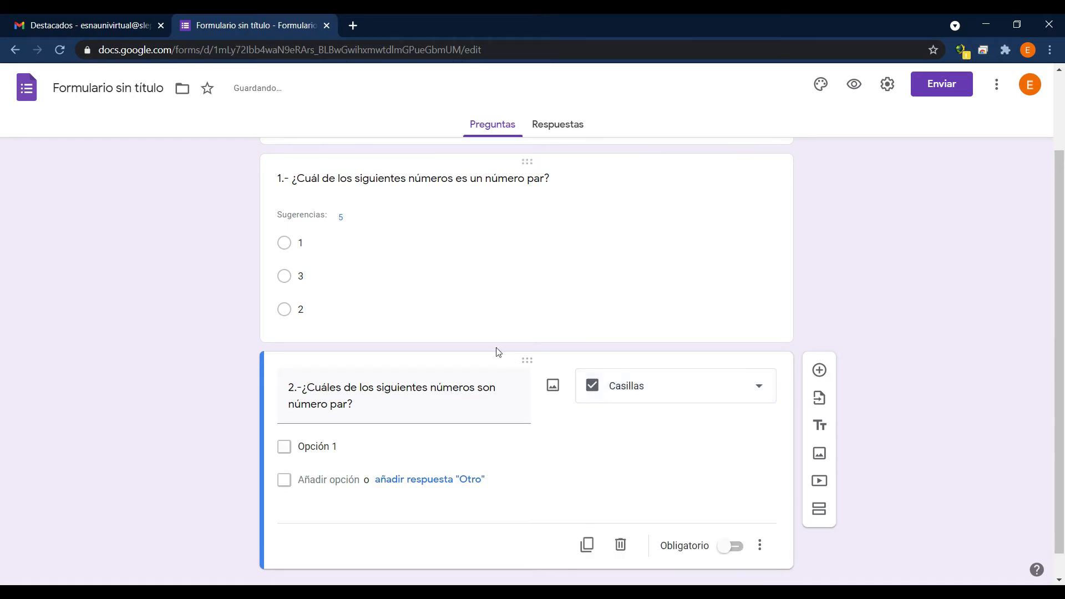
left_click(315, 446)
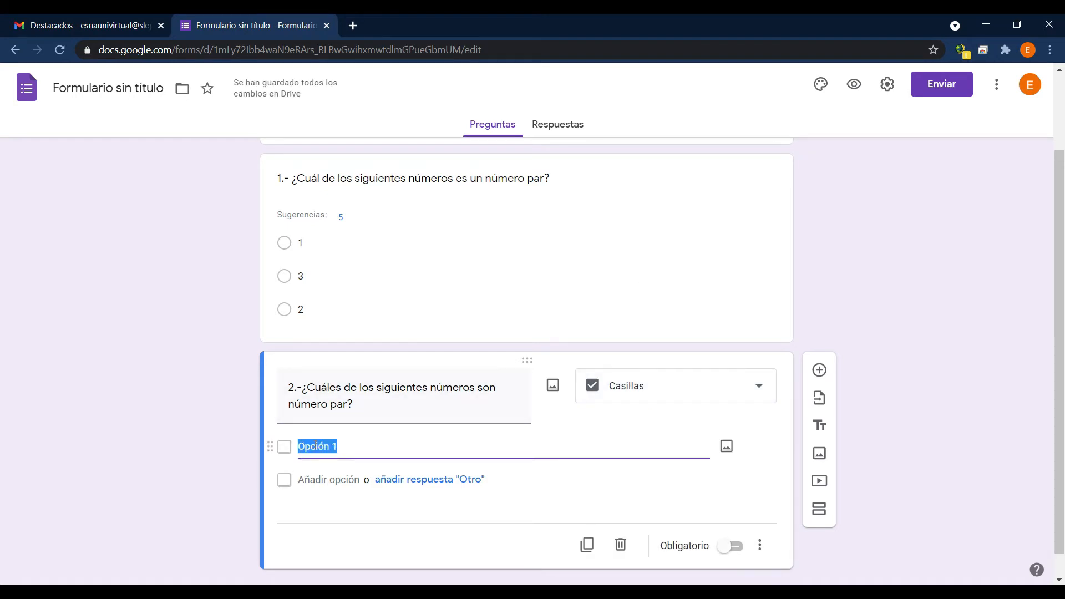
type("1")
key("Return")
type("2")
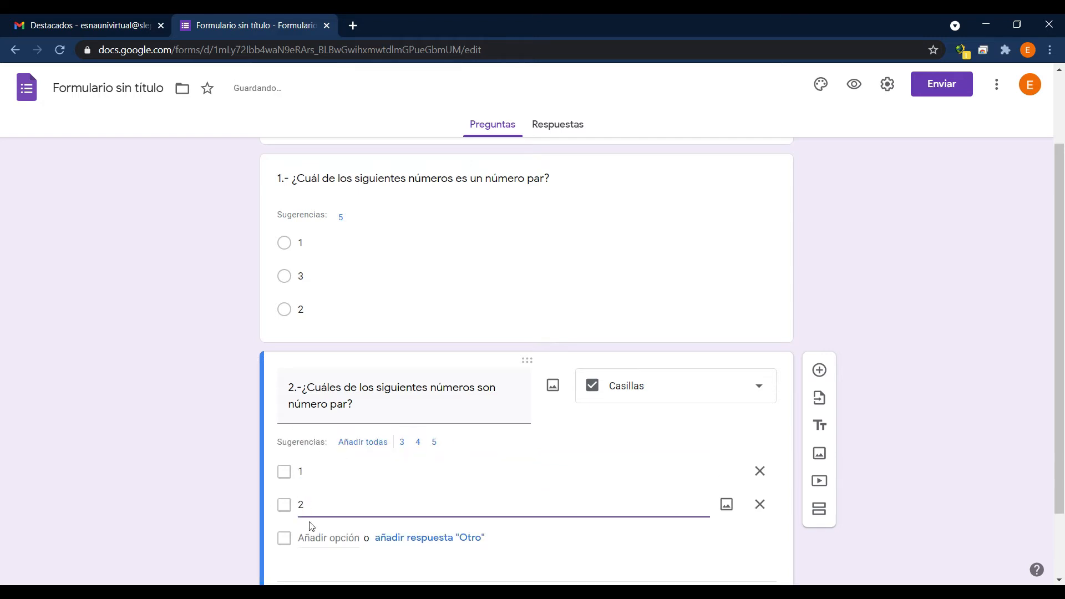
key("Return")
type("3")
key("Return")
type("4")
left_click(231, 436)
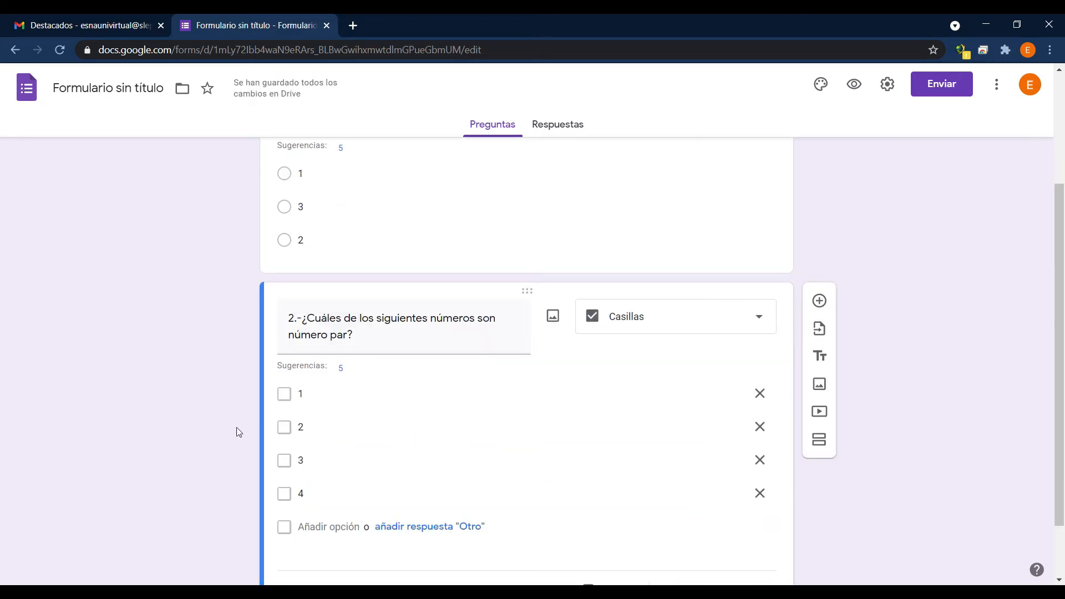
Preview the form, try different answers in question 1, and check 2 and 4 in question 2.
left_click(853, 86)
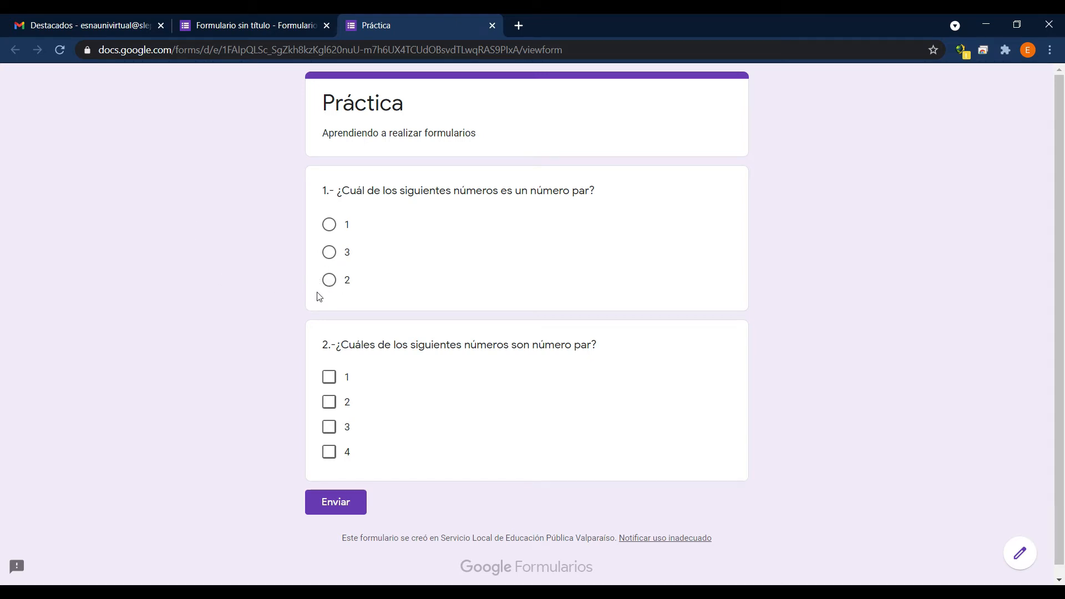
left_click(329, 281)
left_click(327, 254)
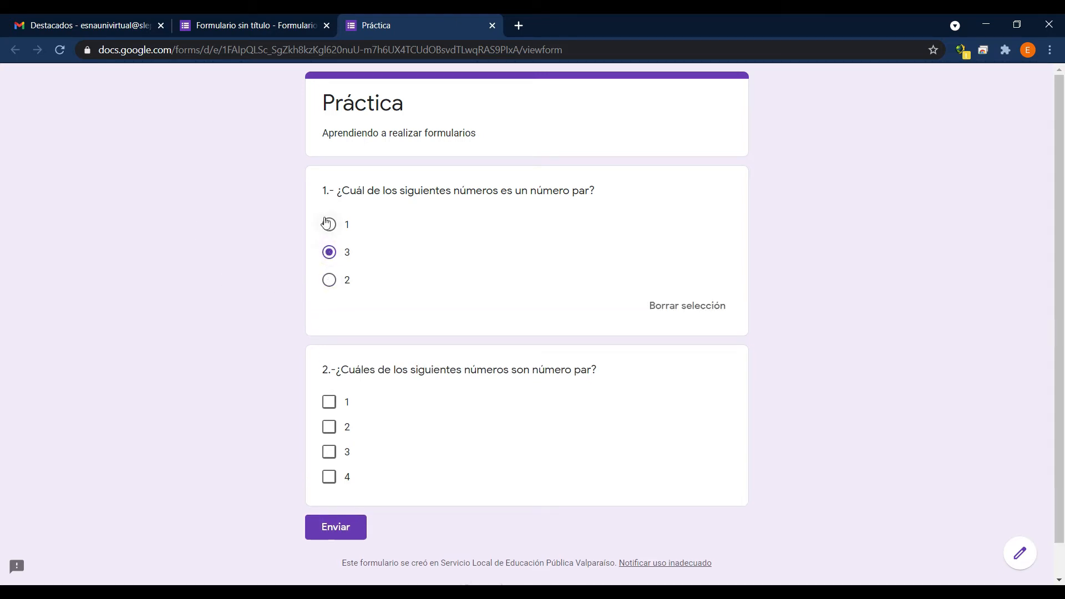
left_click(329, 225)
left_click(329, 253)
left_click(331, 428)
left_click(329, 478)
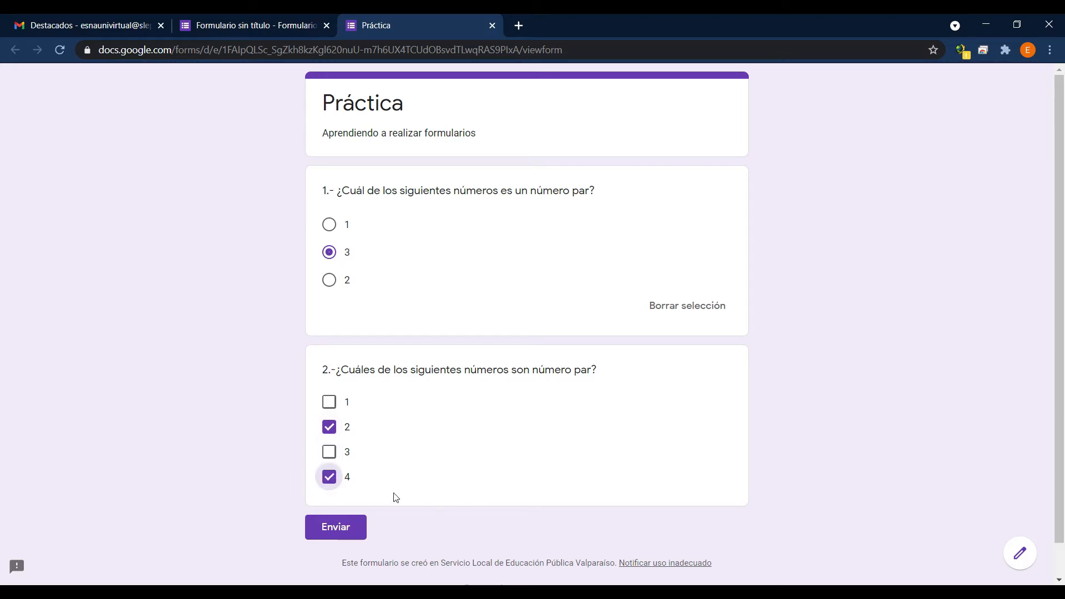
Try other checkbox answers in question 2 of the preview, leaving only 1 checked, and close the preview.
left_click(329, 401)
left_click(329, 451)
left_click(329, 477)
left_click(329, 451)
left_click(329, 427)
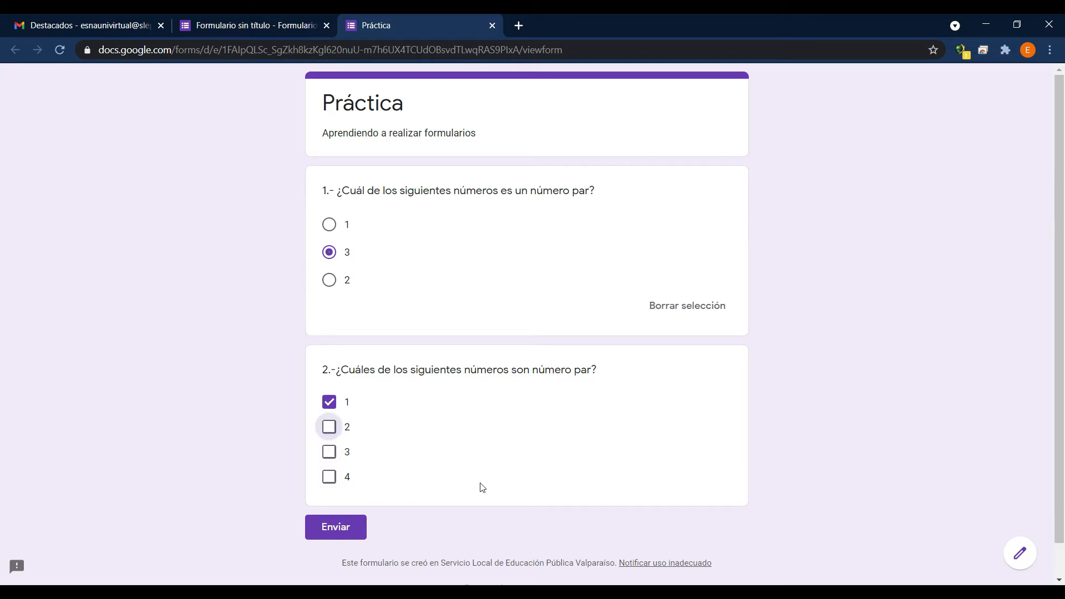
left_click(492, 26)
Add a third question after the even-numbers checkbox question and set its type to Desplegable.
scroll(122, 295, "down", 2)
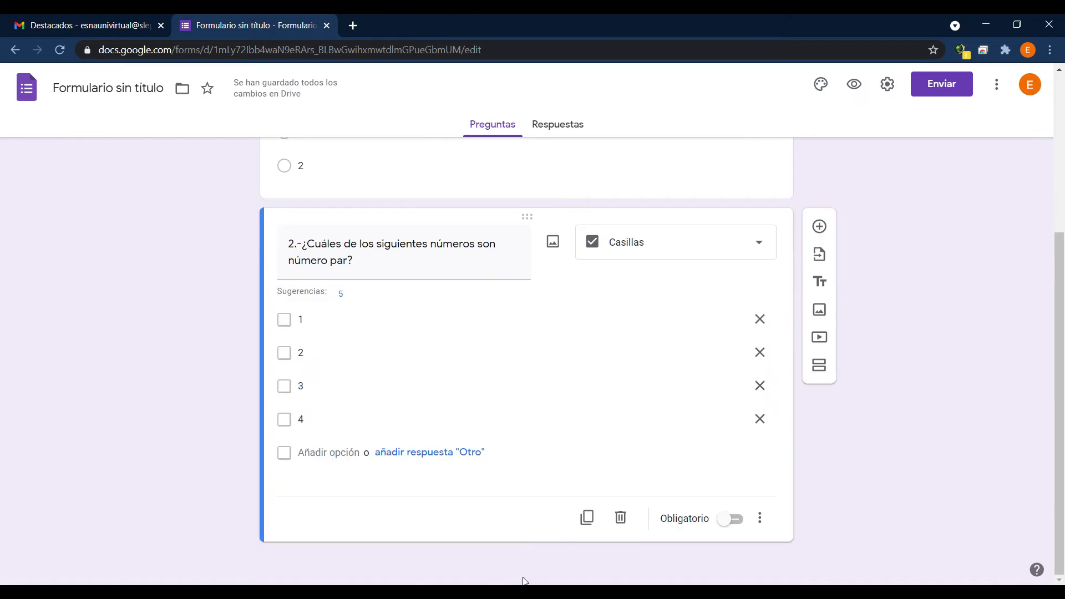
left_click(820, 228)
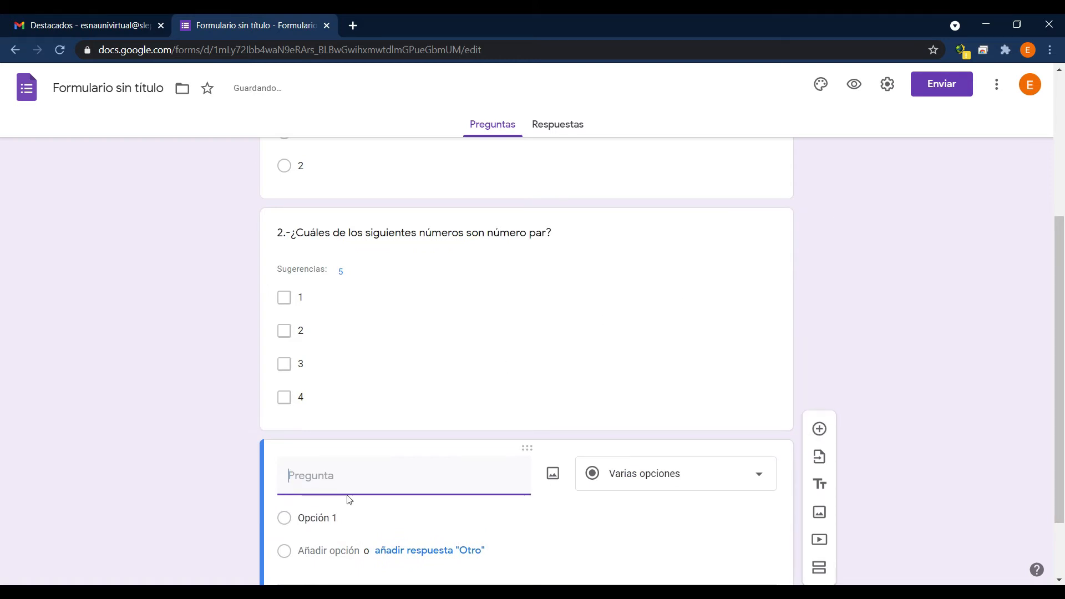
scroll(798, 395, "down", 2)
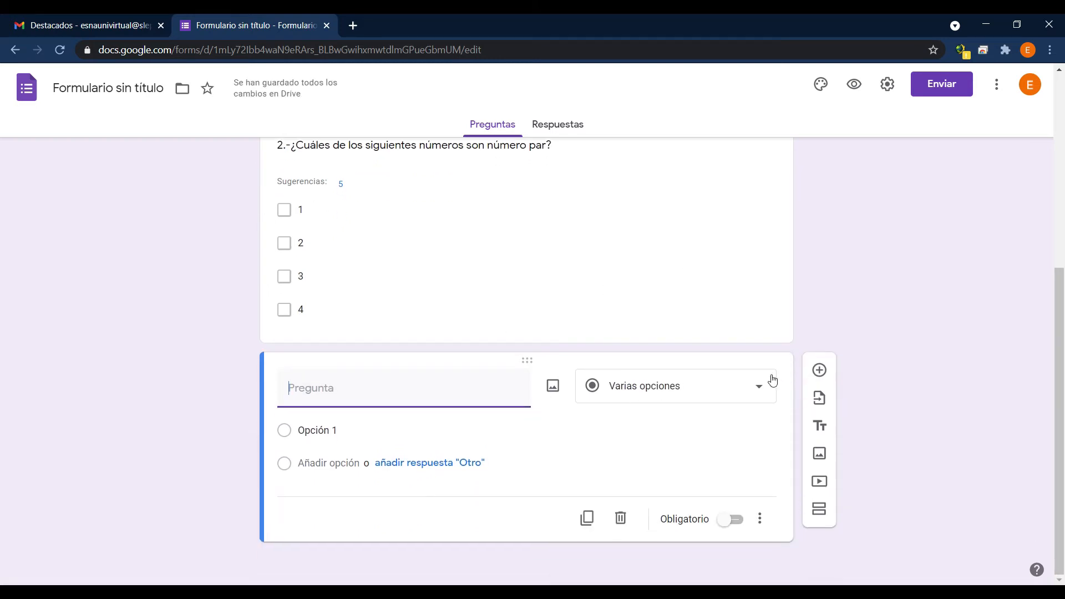
left_click(759, 389)
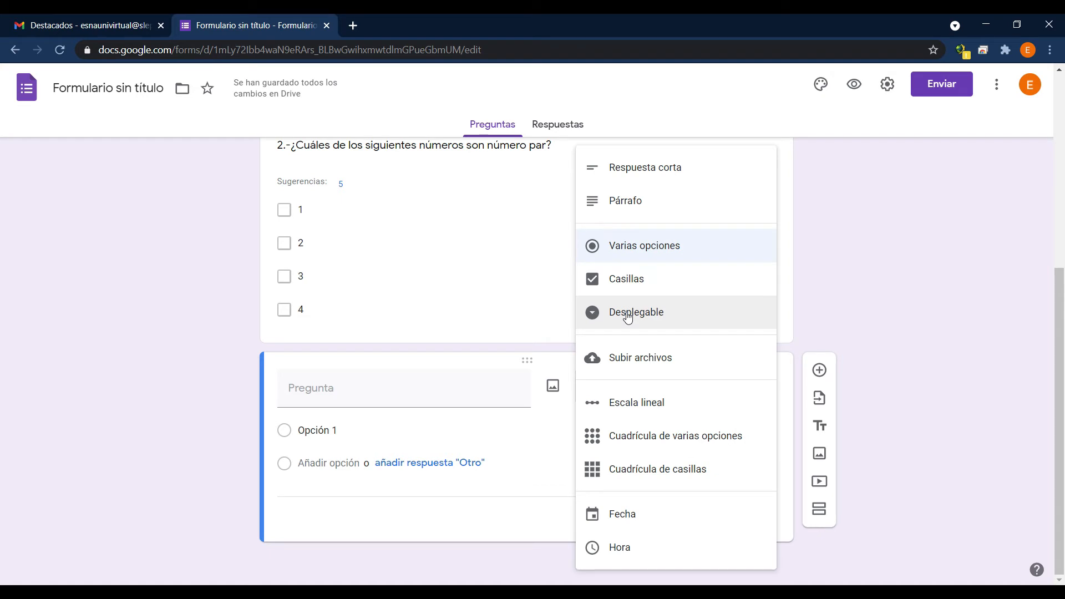
left_click(627, 313)
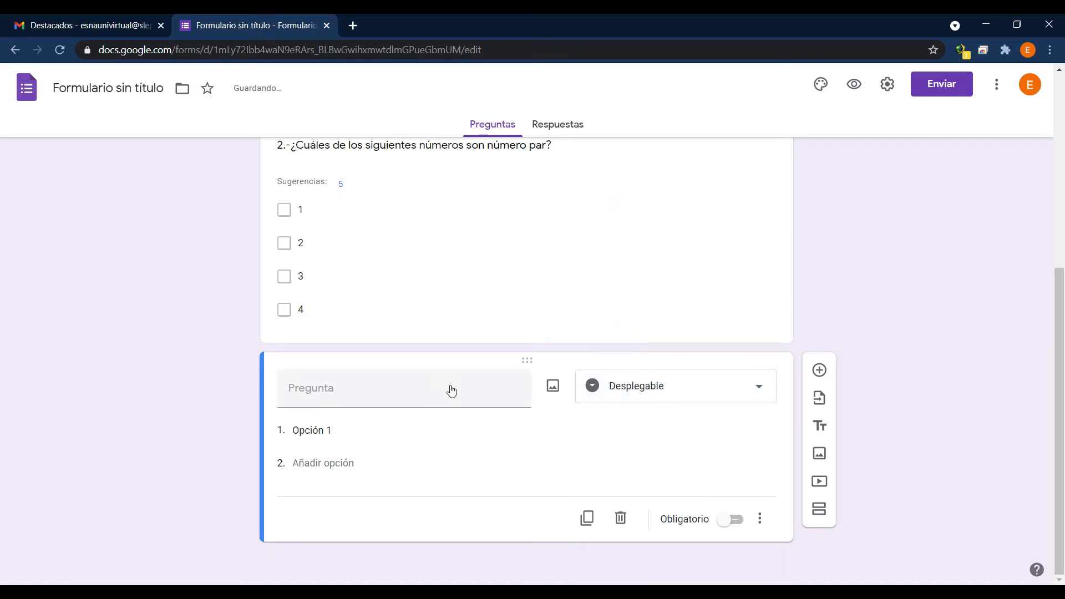
Set the third question's text to "3.- ¿Cuál de los siguientes colores es tu favorito?".
left_click(322, 396)
type("3.- ¿Cual de los siguientes colores es tu favorito?")
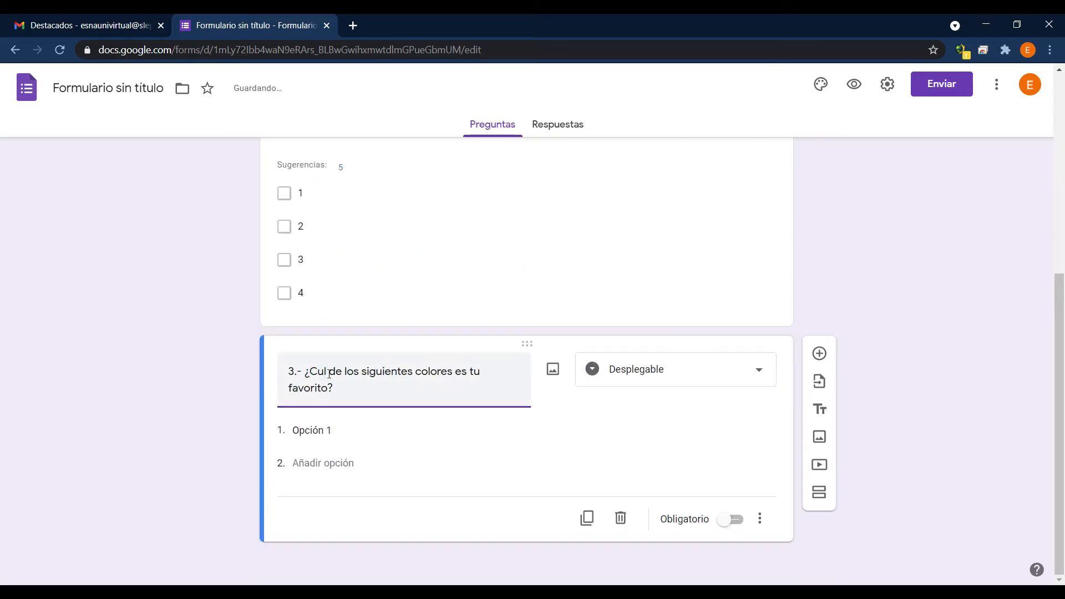
left_click(329, 371)
key("BackSpace")
type("á")
left_click(217, 416)
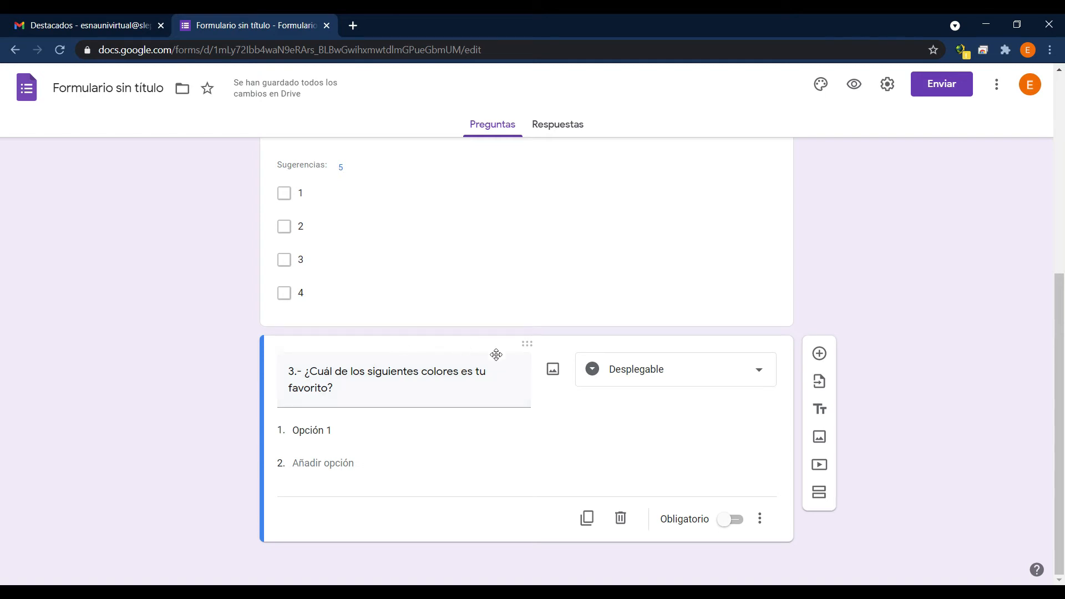
Give the favourite-colour question the options amarillo, rojo and verde.
left_click(342, 430)
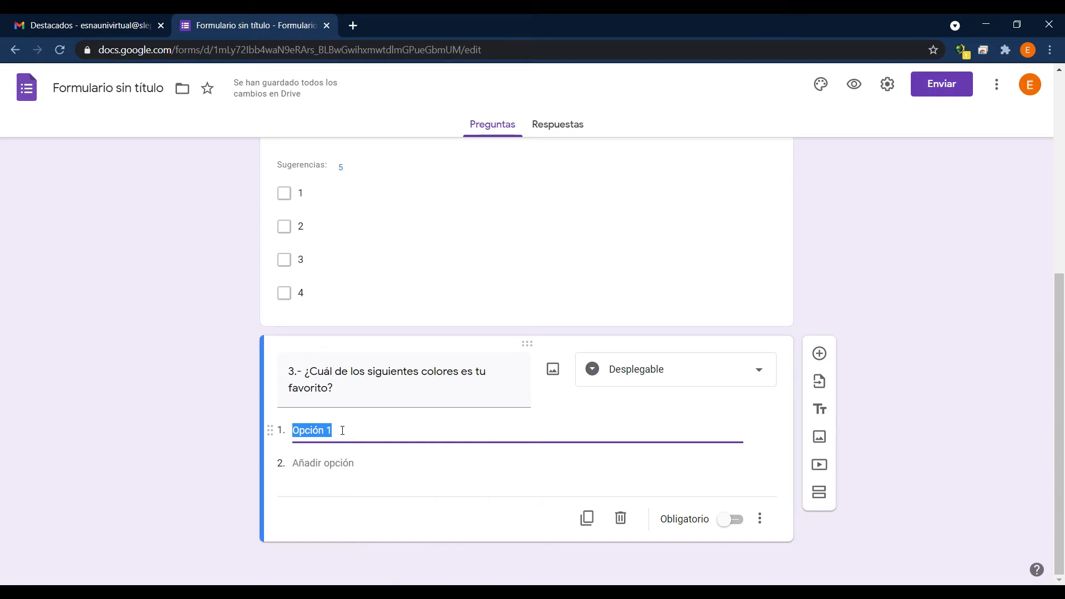
type("amarillo")
key("Return")
type("rojo")
key("Return")
type("verde")
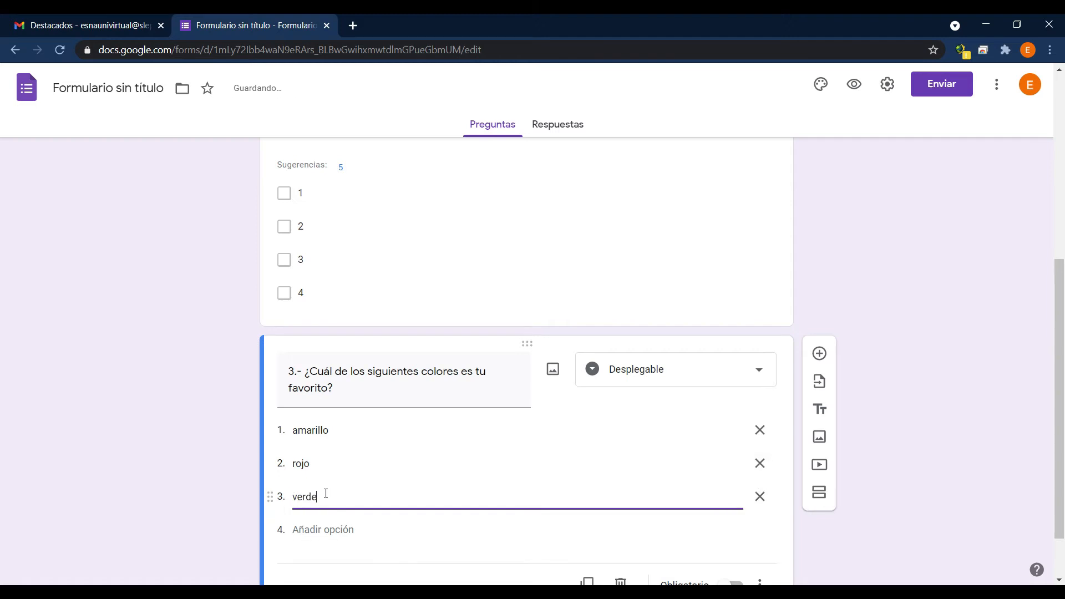
left_click(228, 454)
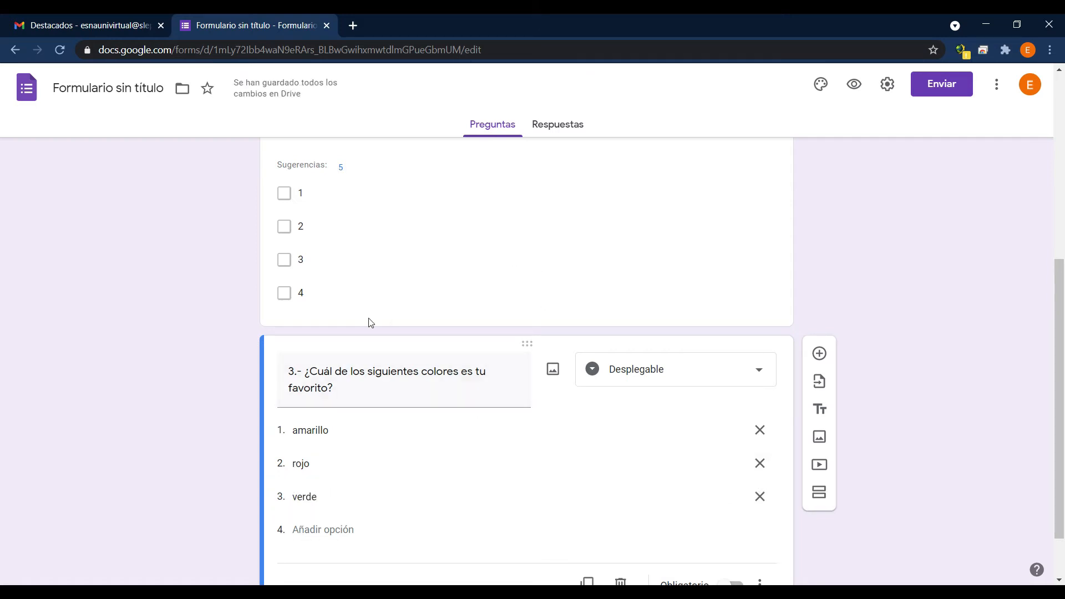
Preview the form, choose rojo as the answer to question 3, and close the preview.
left_click(855, 84)
scroll(261, 320, "down", 3)
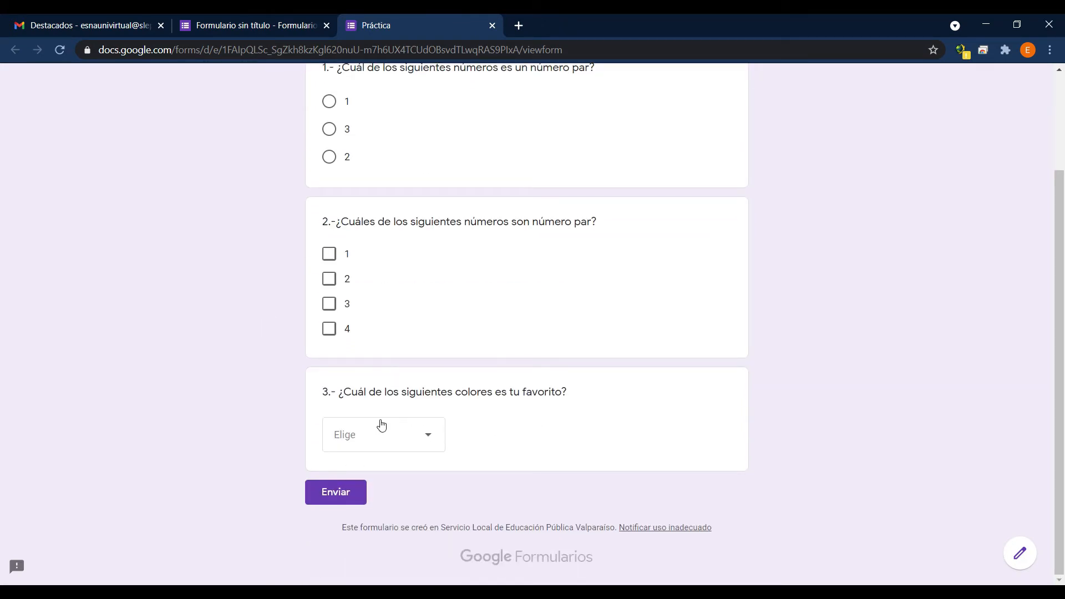
left_click(437, 440)
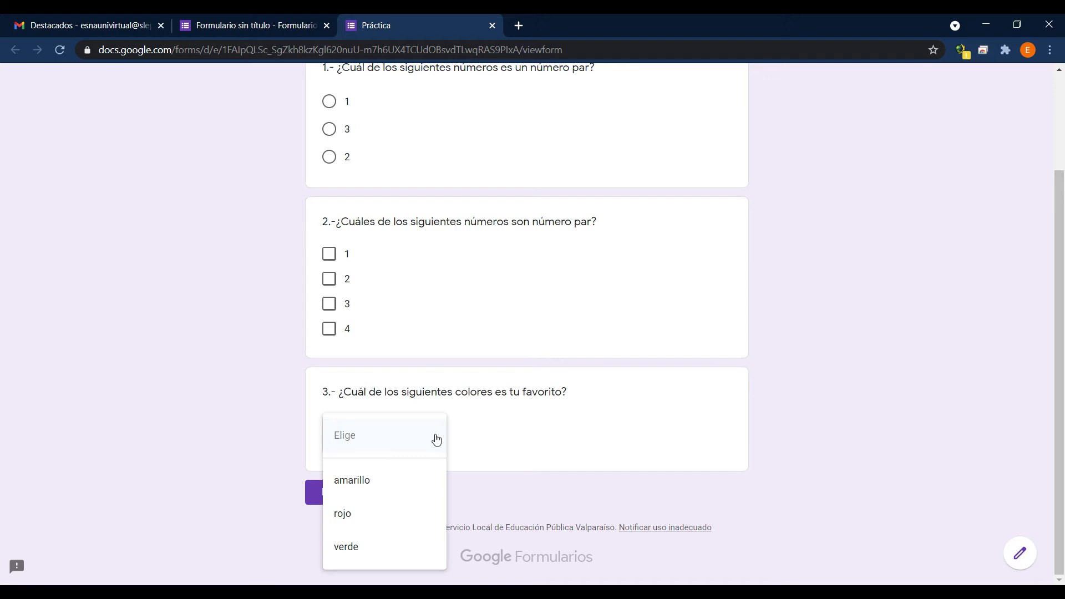
left_click(364, 512)
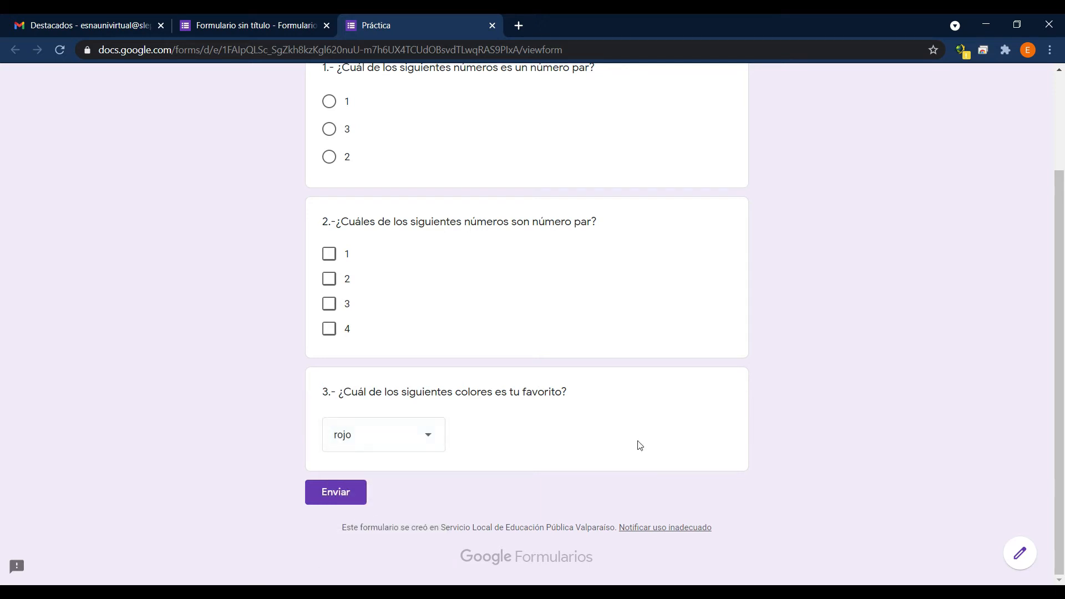
left_click(492, 26)
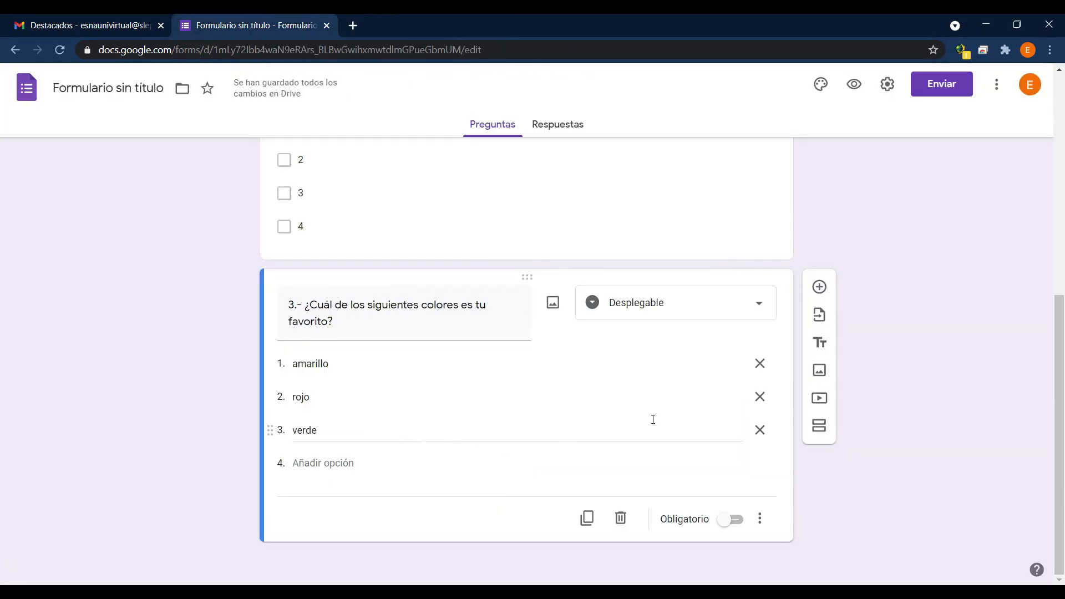
Add a fourth question of type Párrafo with the text "¿Que opinas de la pandemia?".
left_click(821, 287)
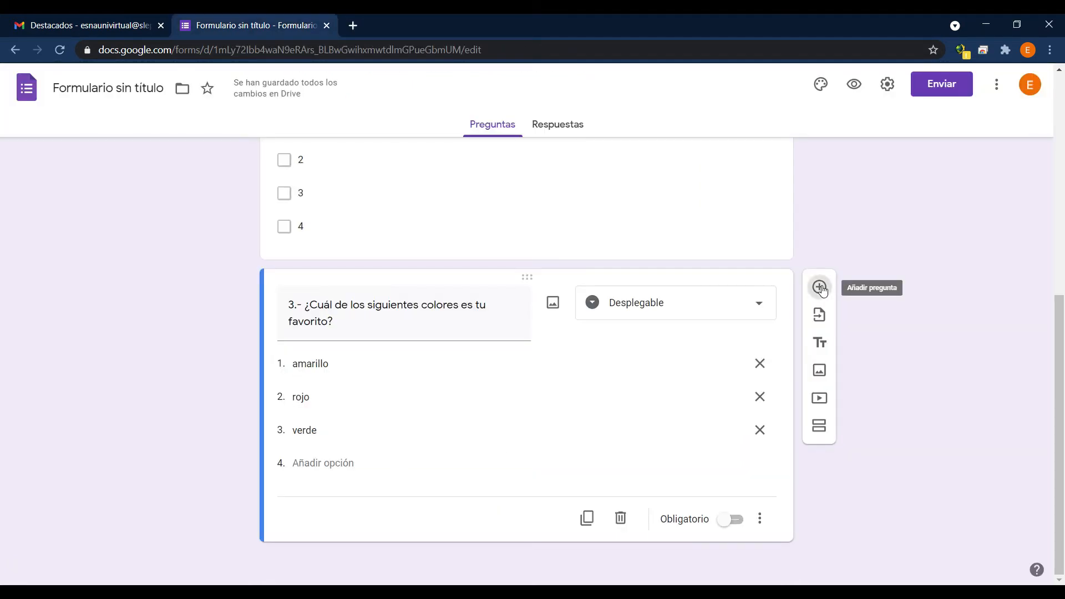
left_click(763, 486)
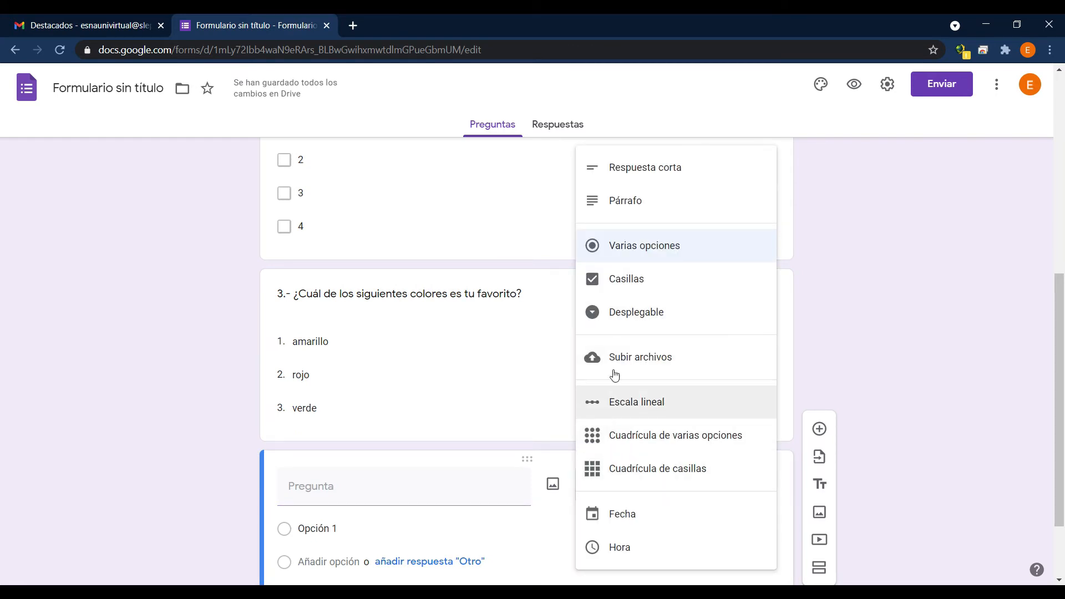
left_click(647, 203)
left_click(313, 415)
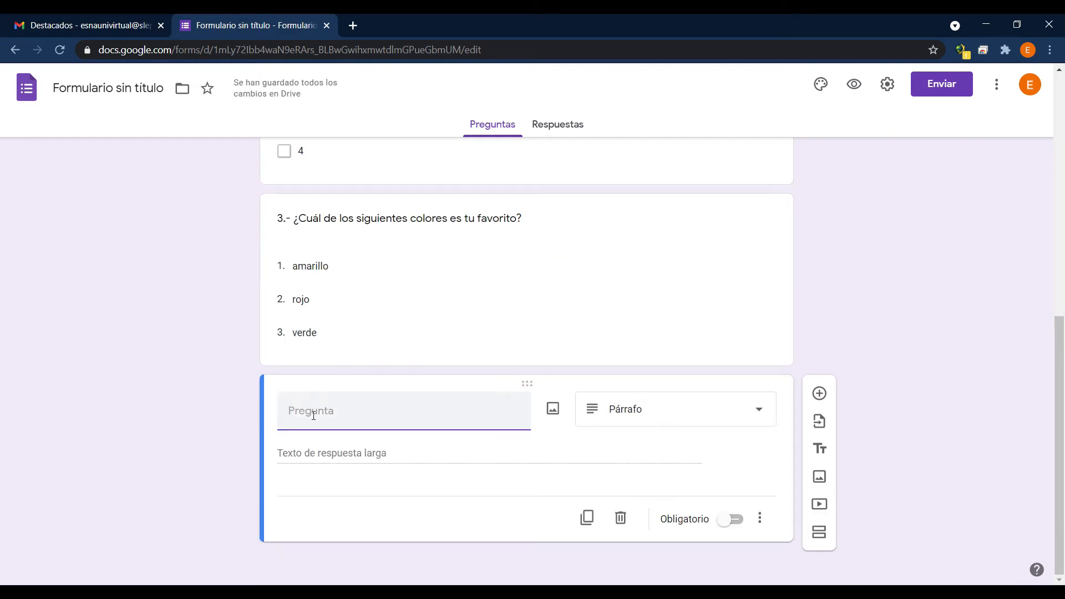
type("Que opinas")
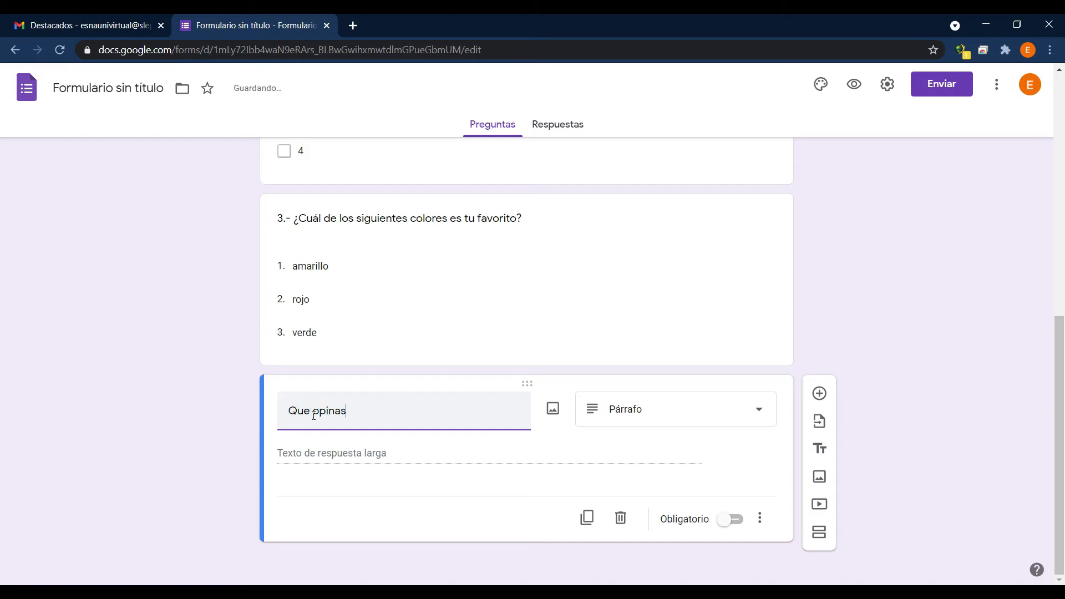
type(" de la pandemia?")
key("Home")
type("¿")
left_click(335, 466)
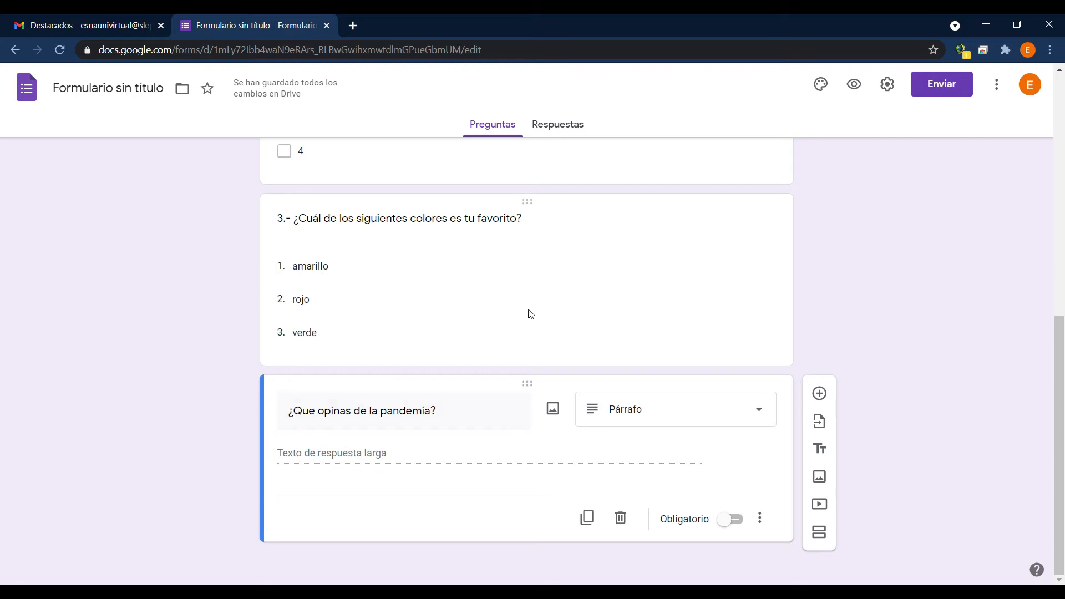
Preview the form, try some filler text as the answer to the pandemic question, and close the preview.
left_click(855, 91)
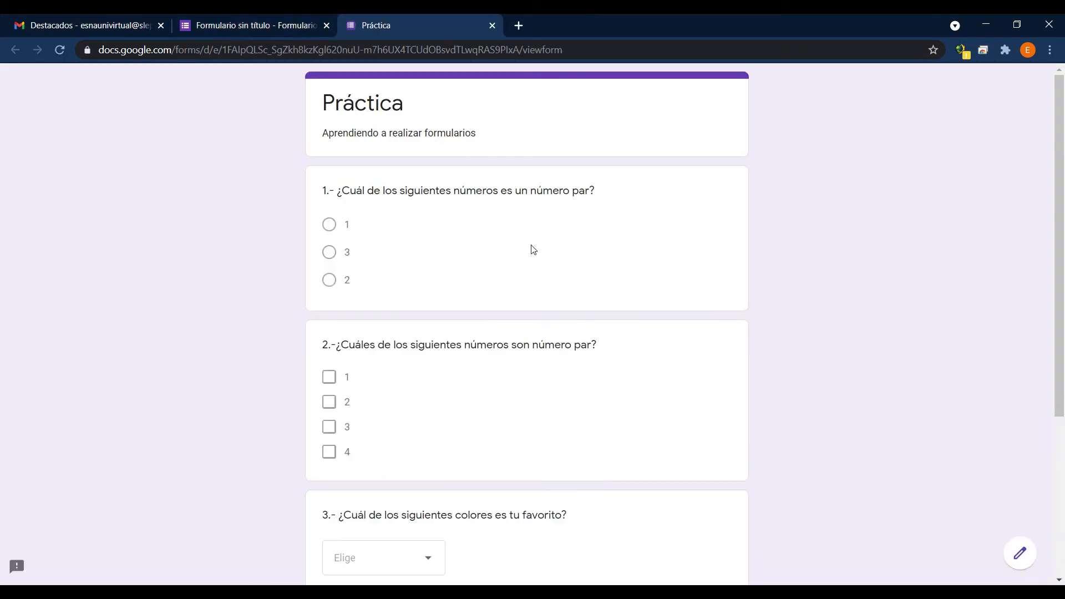
scroll(532, 257, "down", 5)
left_click(424, 423)
type("sdlfjsdlfjsdlfsdlfssddsfasdfasdf")
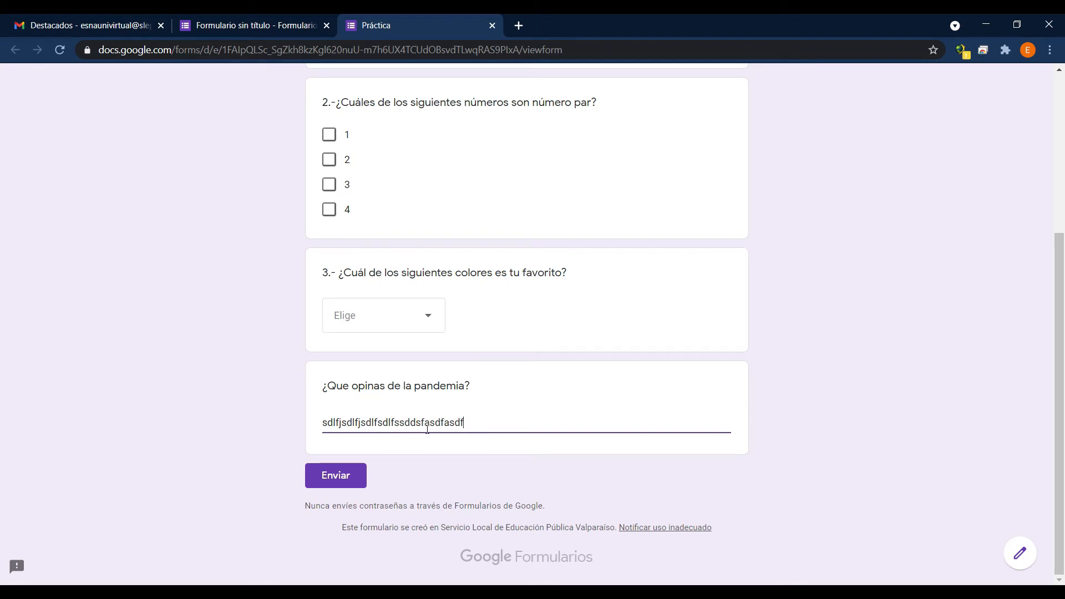
key("BackSpace")
key("BackSpace")
key("BackSpace")
key("BackSpace")
key("BackSpace")
key("BackSpace")
key("BackSpace")
key("BackSpace")
key("BackSpace")
key("BackSpace")
key("BackSpace")
key("BackSpace")
key("BackSpace")
key("BackSpace")
key("BackSpace")
key("BackSpace")
key("BackSpace")
key("BackSpace")
key("BackSpace")
key("BackSpace")
key("ctrl+w")
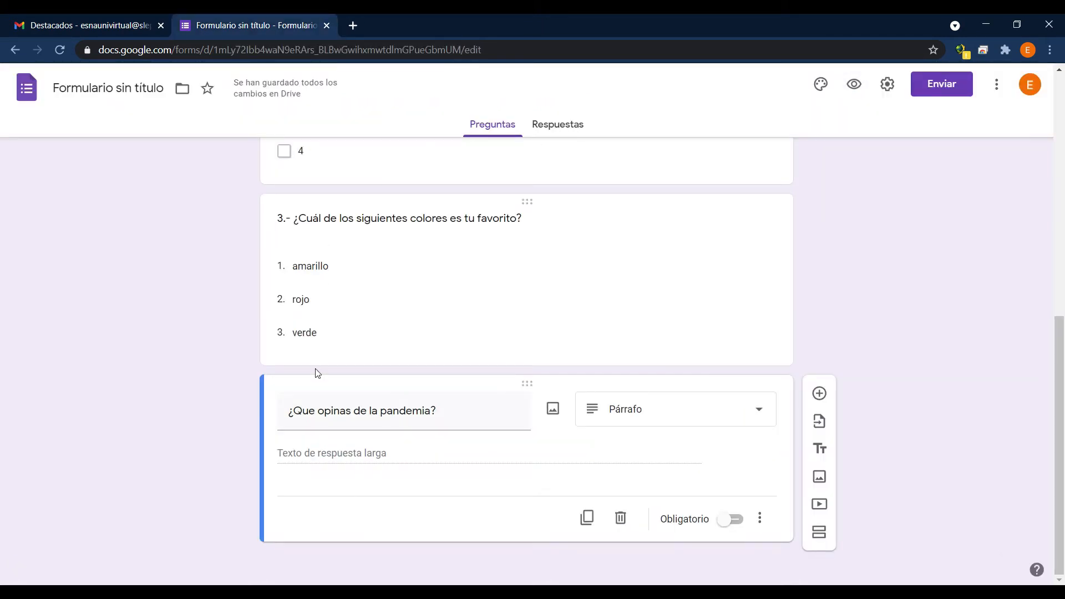
left_click(761, 417)
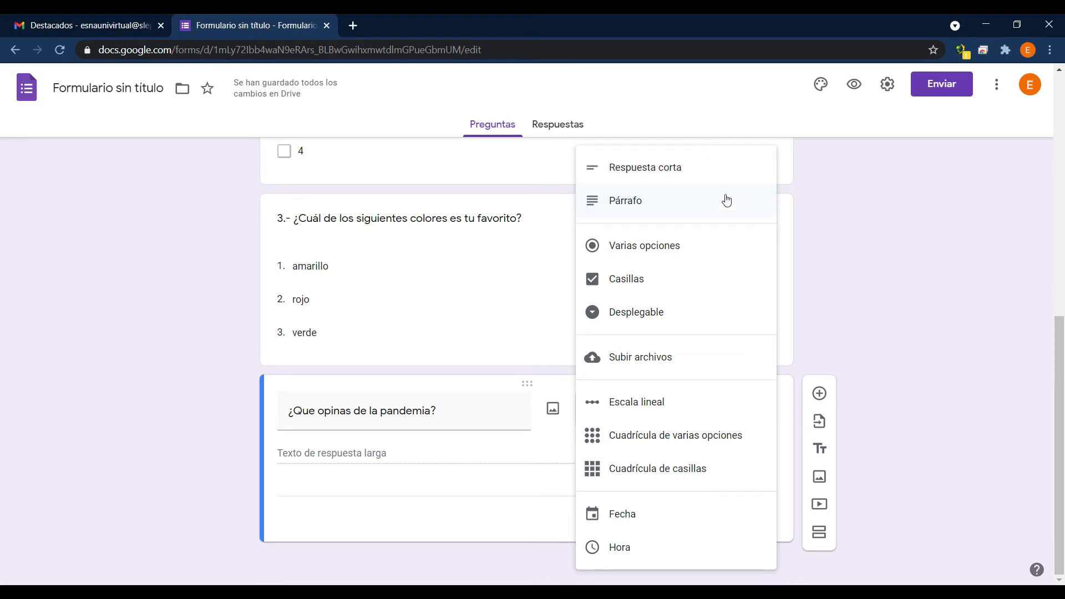
left_click(883, 323)
scroll(376, 416, "up", 1)
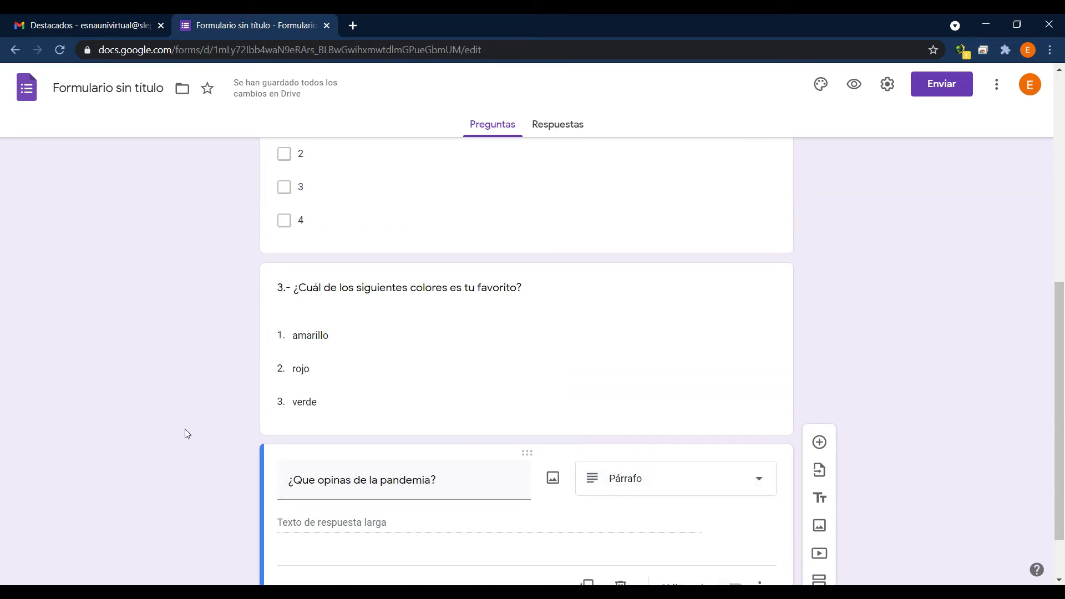
scroll(428, 402, "up", 4)
scroll(424, 398, "up", 4)
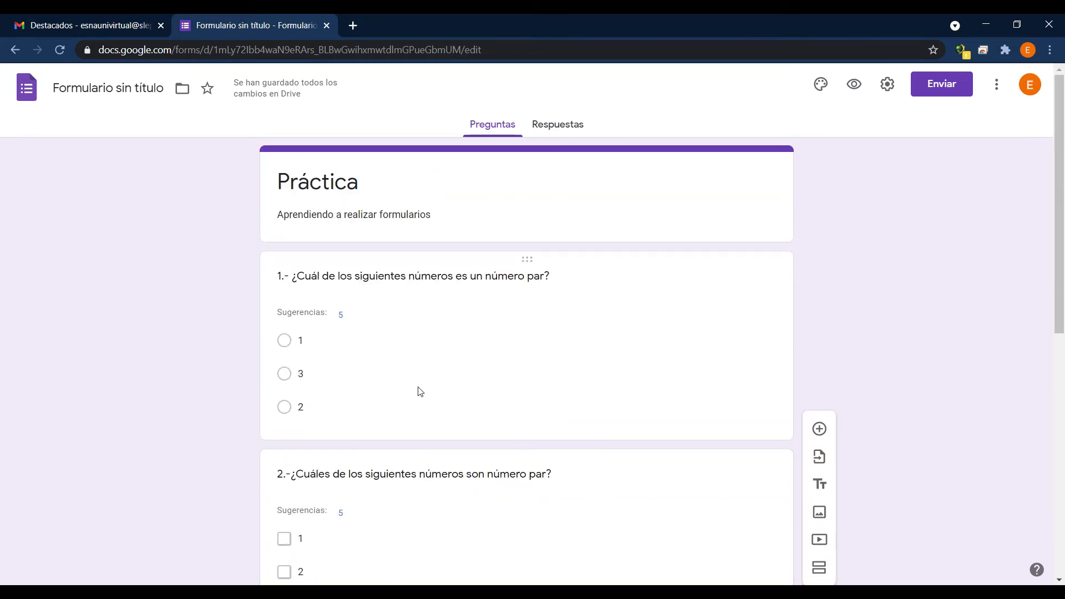
scroll(590, 333, "down", 8)
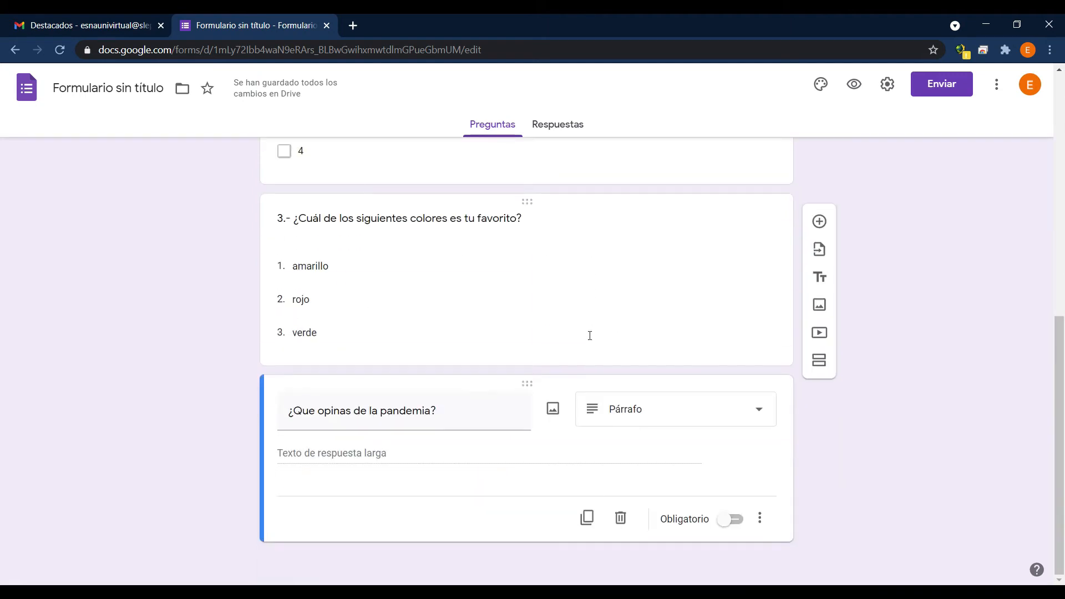
Insert a Respuesta corta question with the text "Nombre Completo:" directly below the form's title section, before question 1.
scroll(566, 451, "up", 9)
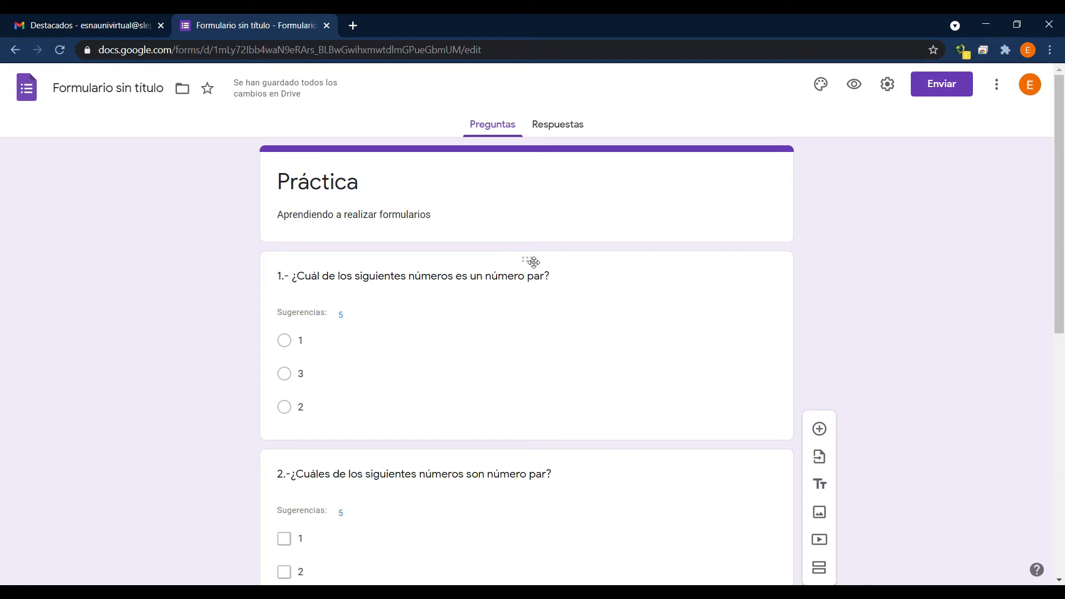
left_click(529, 237)
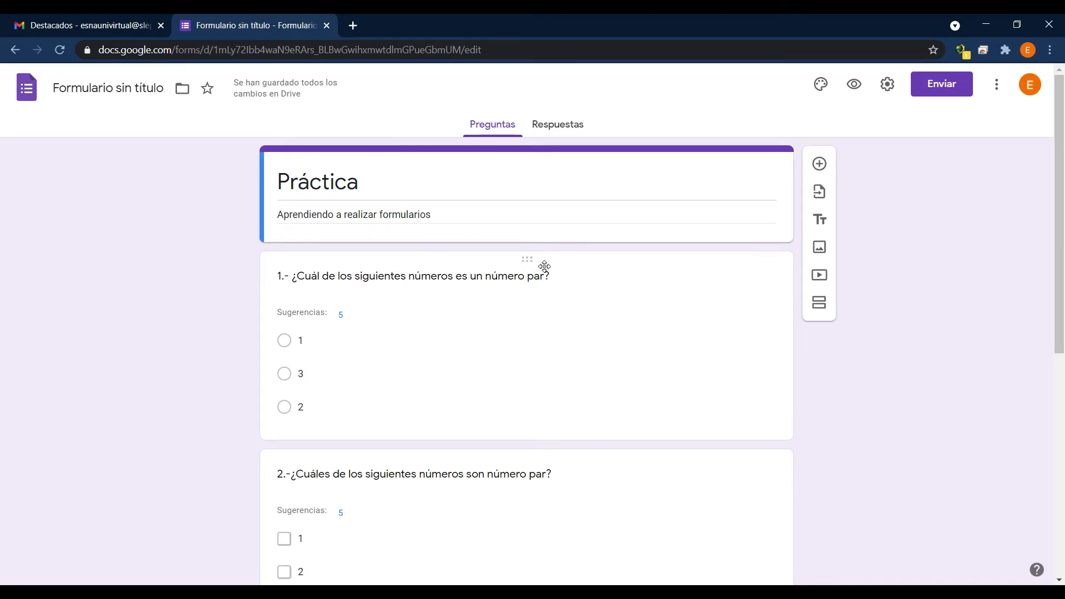
left_click(819, 165)
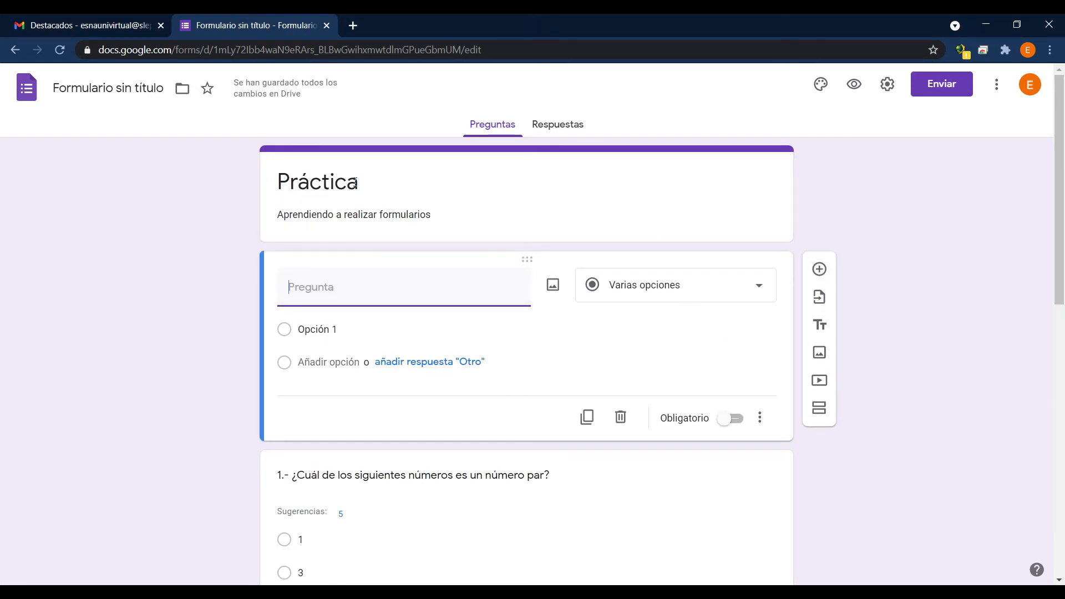
scroll(162, 493, "down", 3)
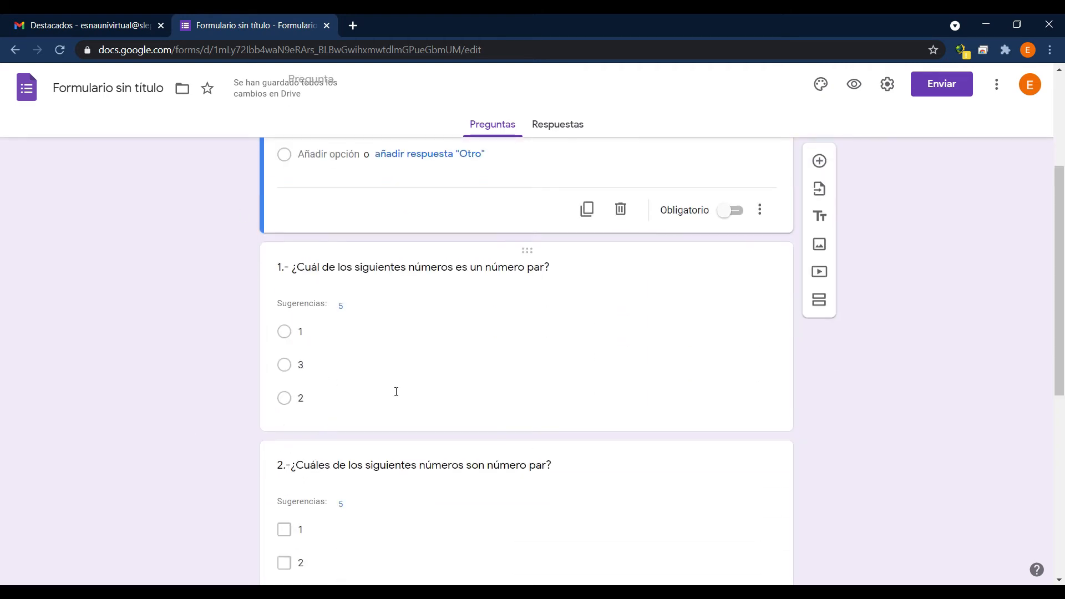
scroll(369, 303, "up", 3)
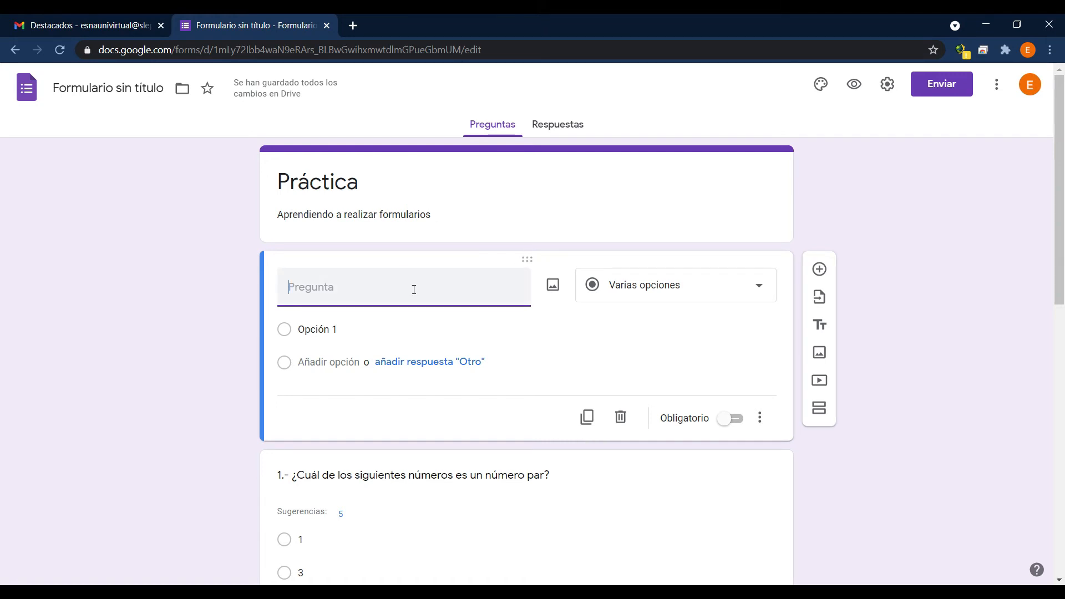
type("Nombre Completo:")
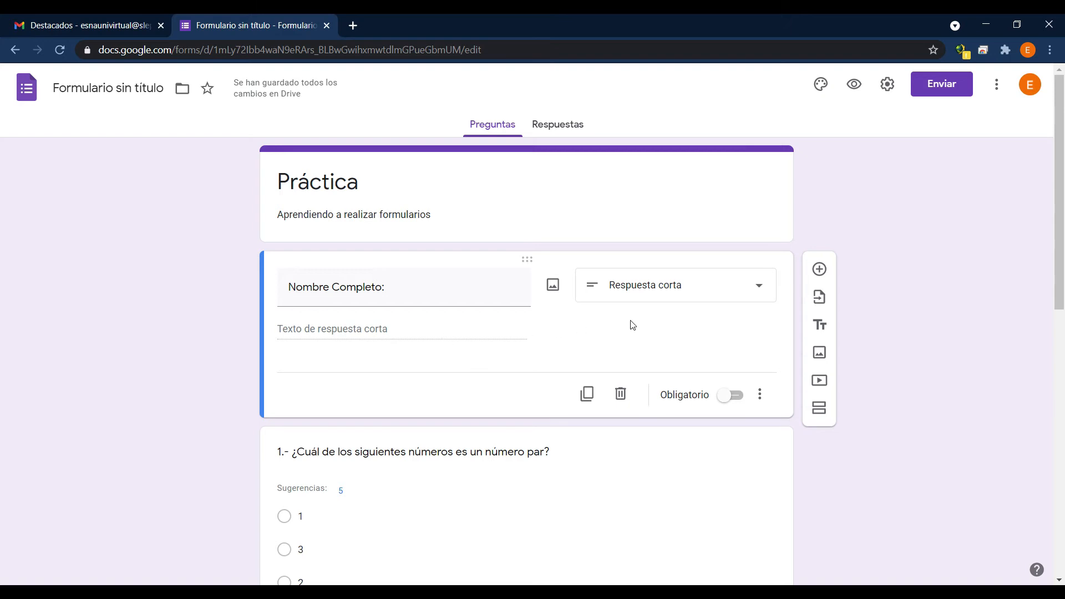
left_click(765, 289)
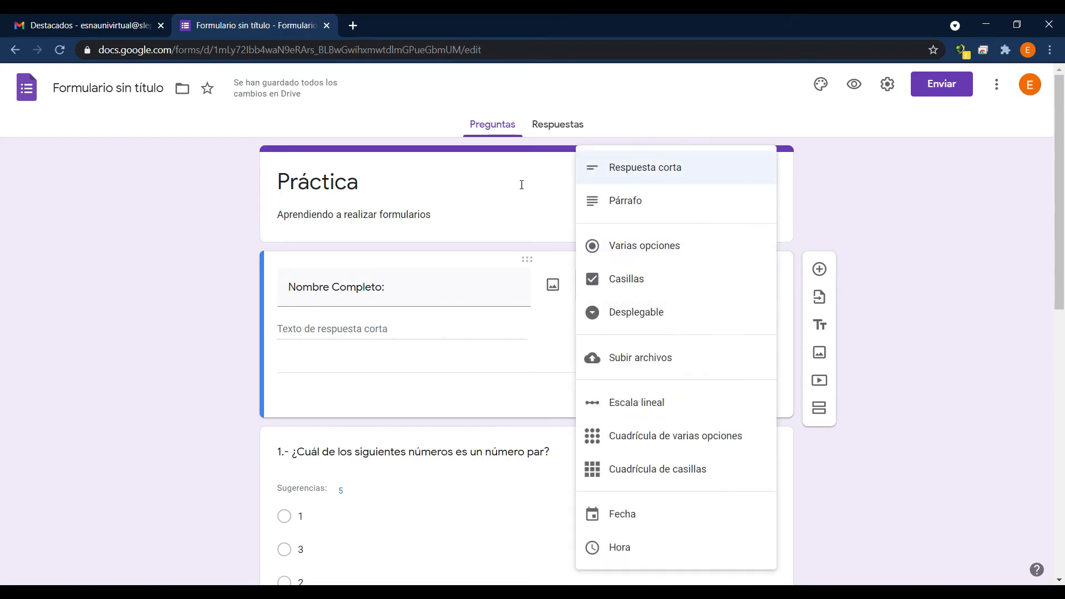
left_click(396, 309)
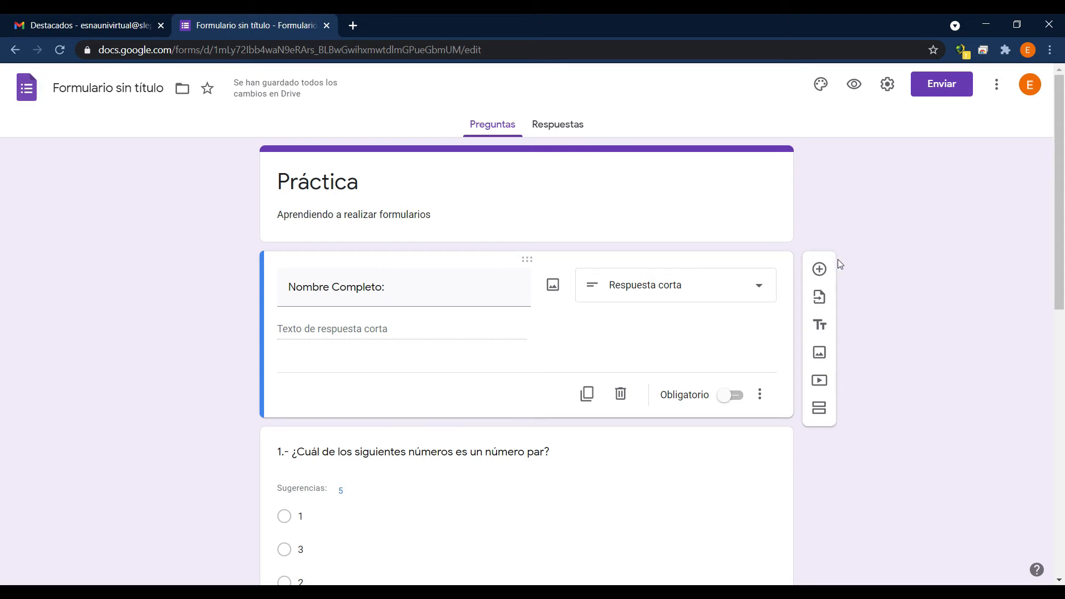
Open the theme options and browse the header images for Trabajo y escuela, Ilustraciones, Cumpleaños, Comida y cena and Fiesta, plus the upload option.
left_click(822, 93)
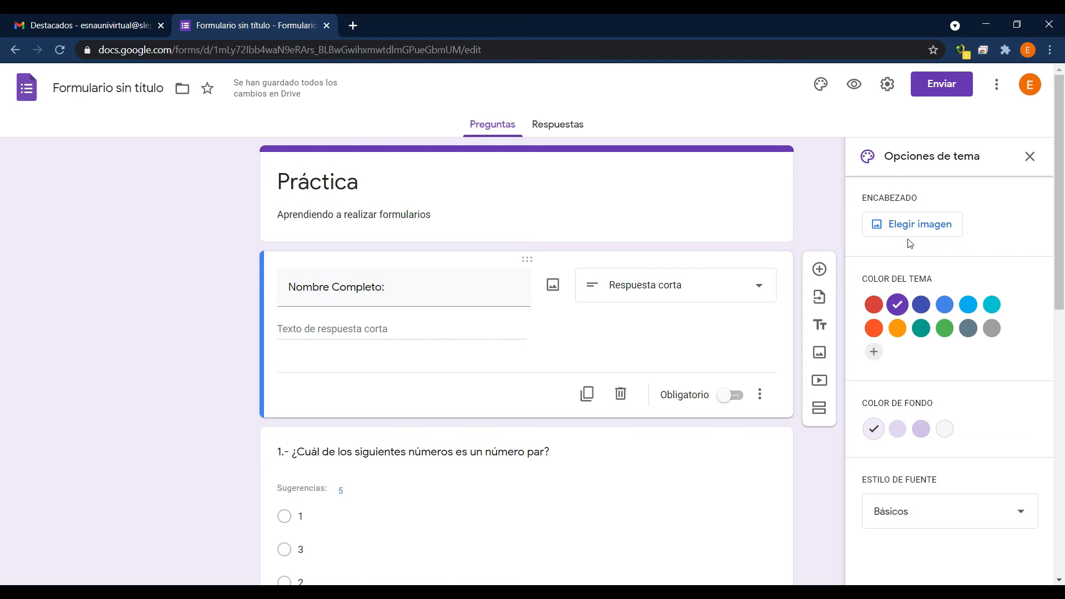
left_click(941, 232)
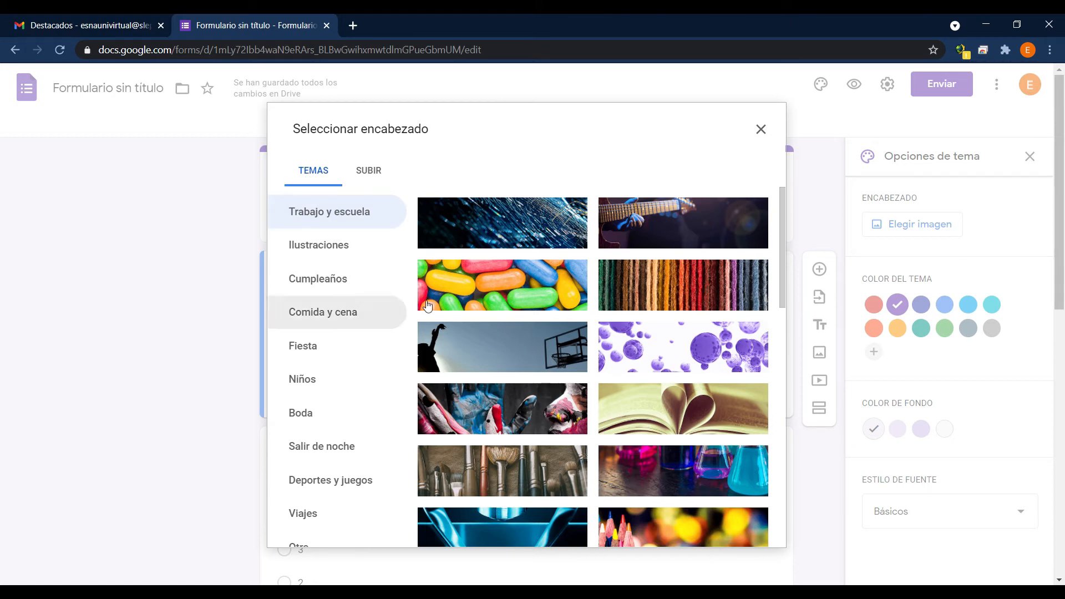
scroll(471, 308, "down", 10)
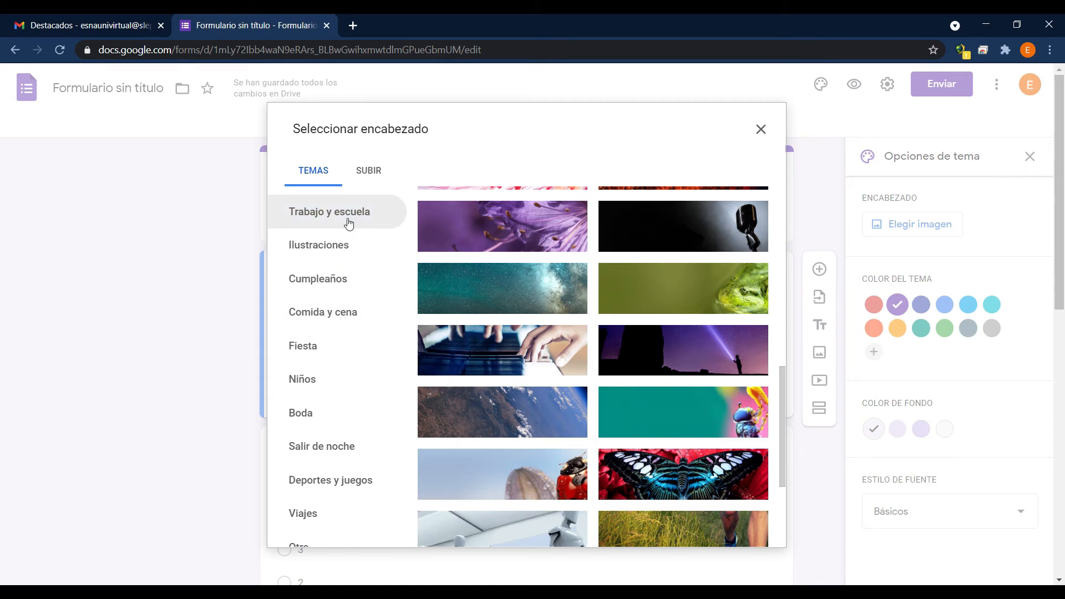
left_click(349, 247)
left_click(343, 284)
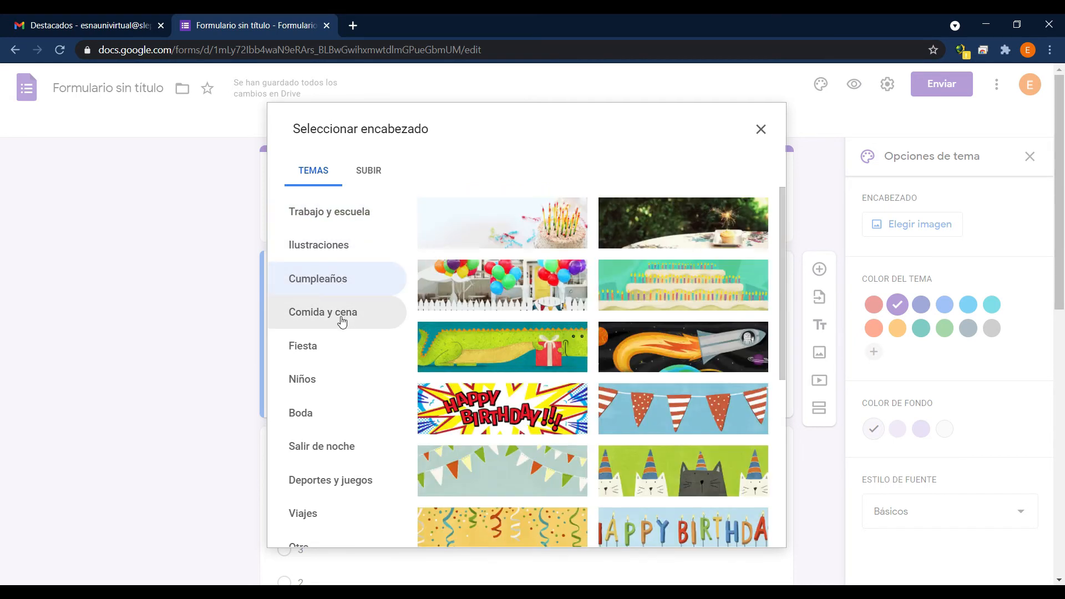
left_click(341, 320)
left_click(328, 350)
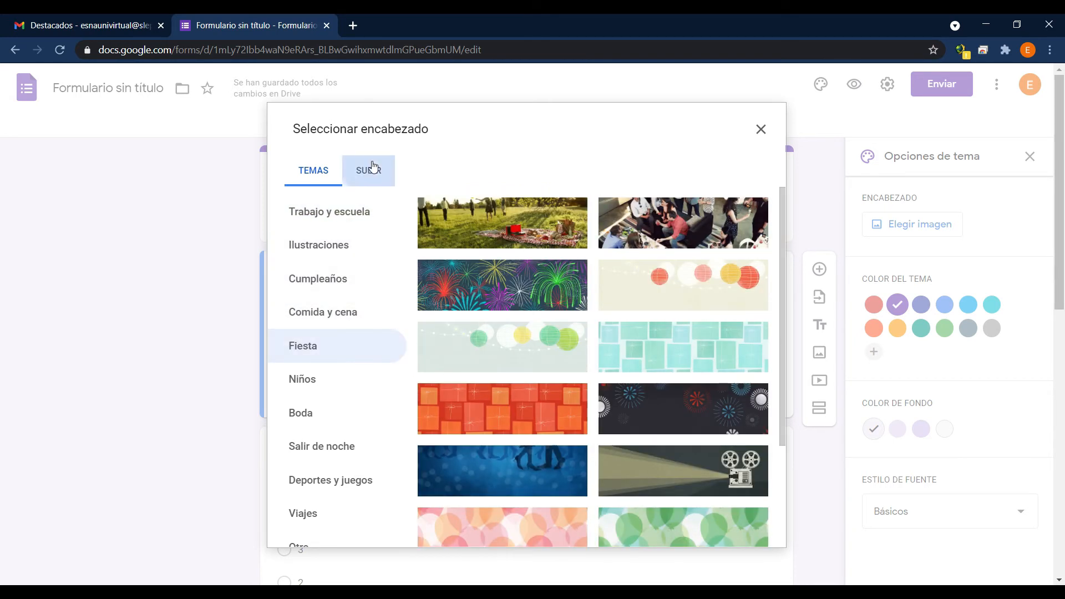
left_click(372, 166)
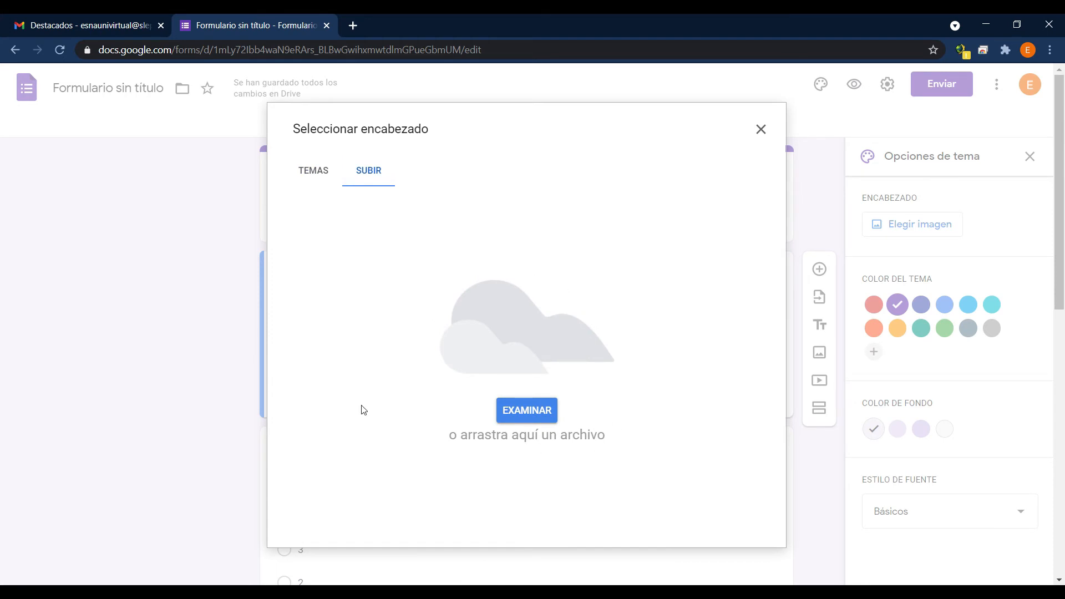
Apply the dark blue light-streak image from the Trabajo y escuela themes as the form's header.
left_click(309, 176)
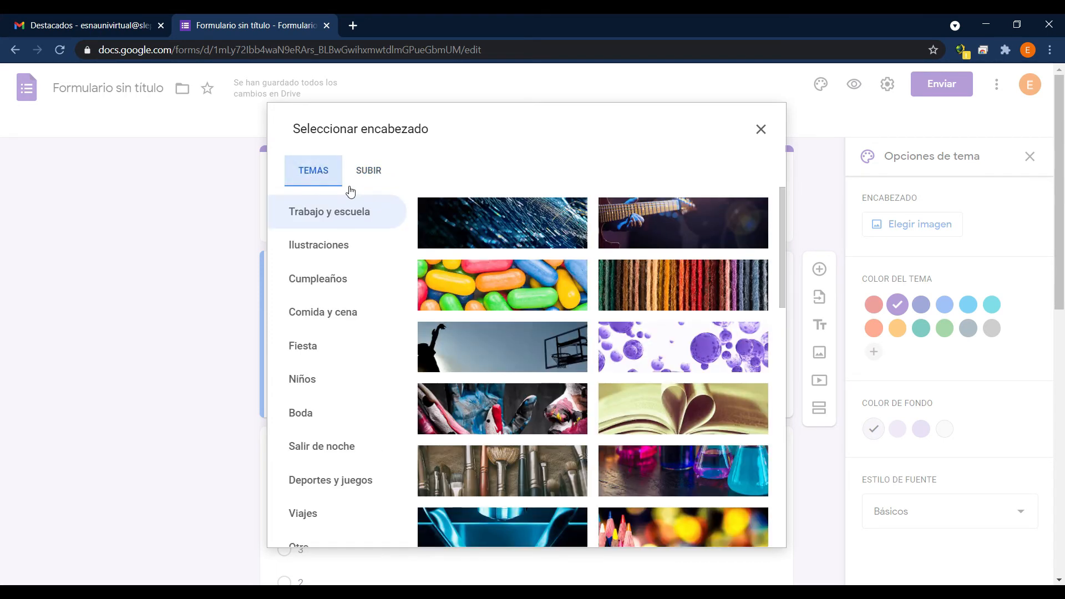
left_click(554, 231)
left_click(770, 533)
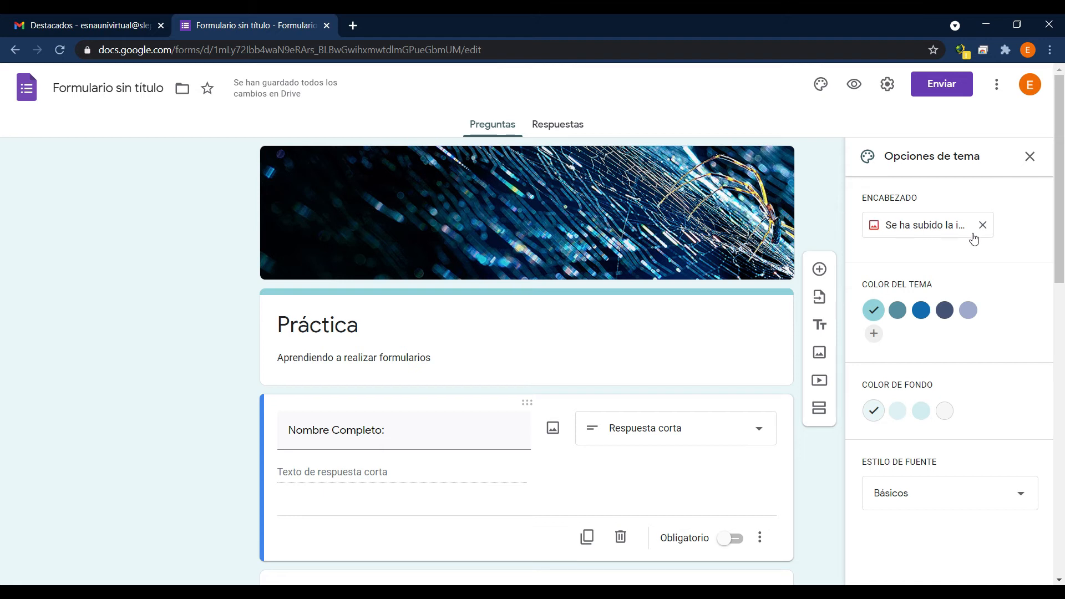
Replace the header with the red and orange swirling ink image from the Trabajo y escuela themes.
left_click(945, 229)
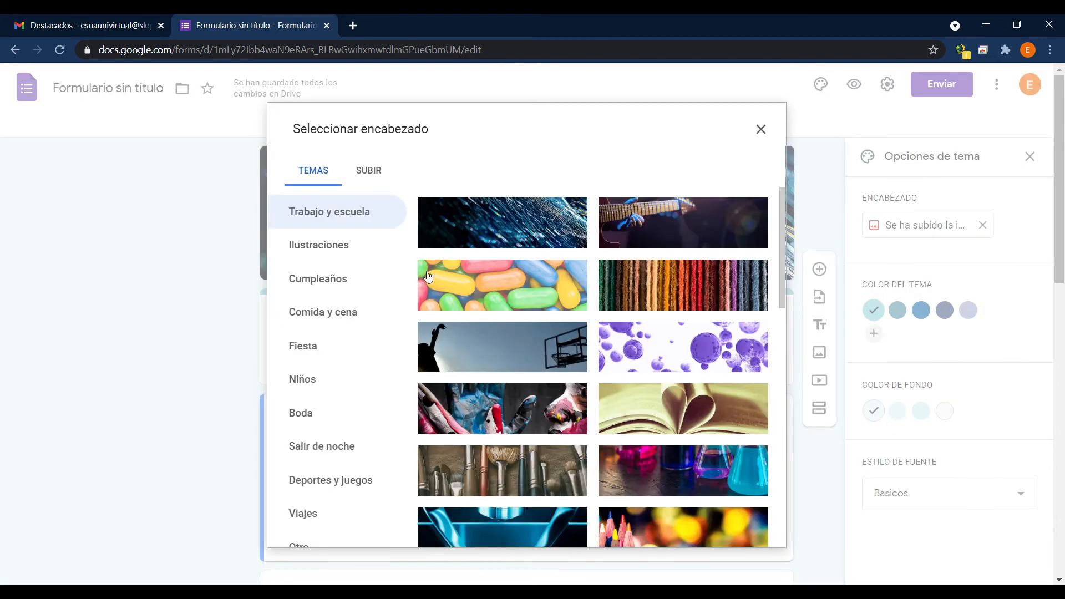
scroll(445, 294, "down", 7)
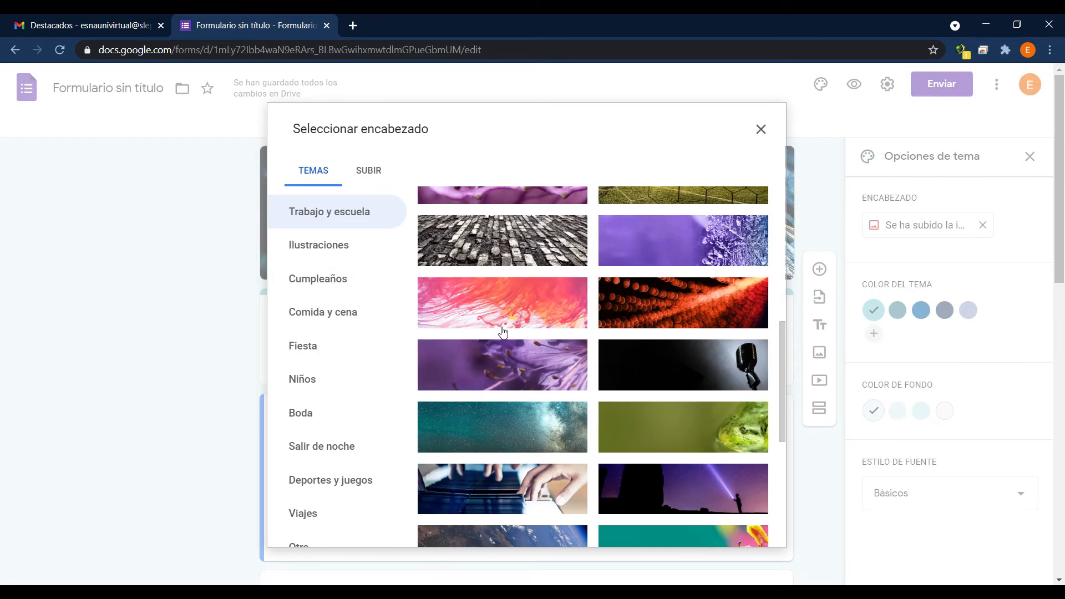
left_click(522, 298)
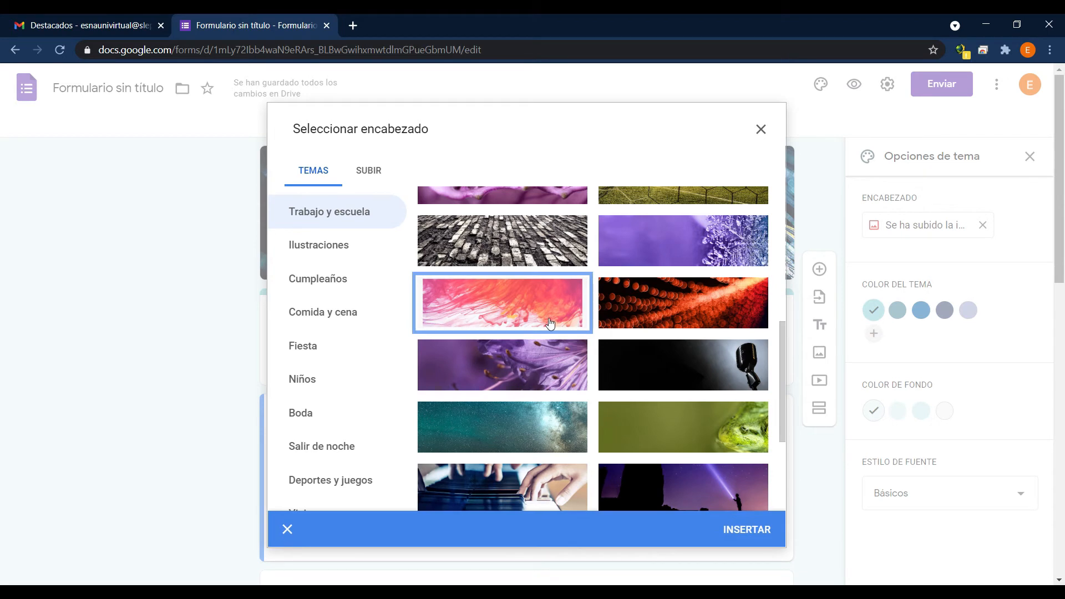
left_click(747, 530)
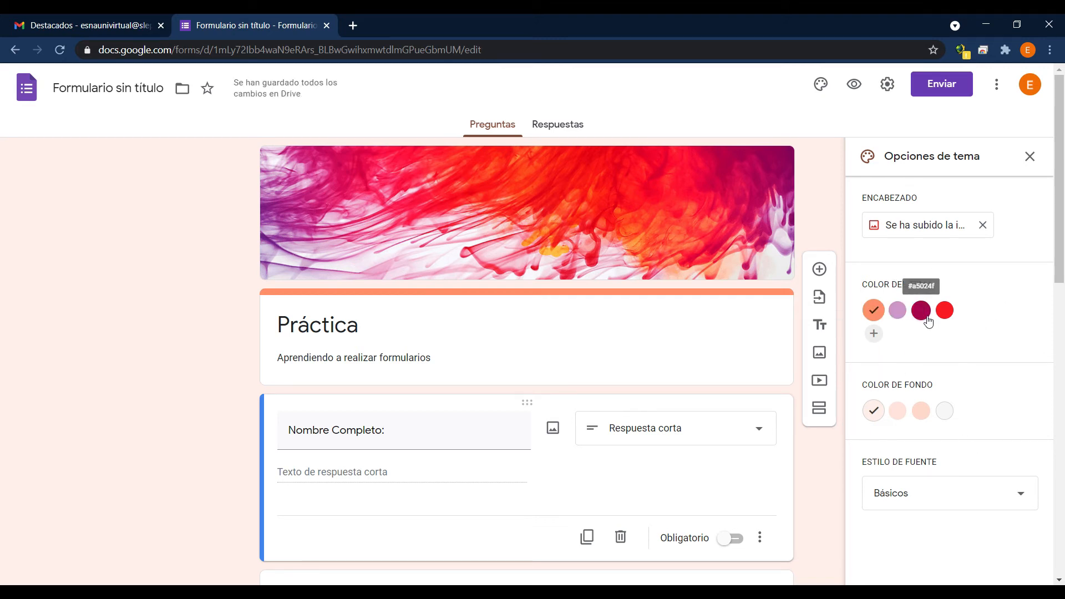
Try the dark magenta and lilac theme colours, and set the form's theme colour to bright red.
left_click(921, 319)
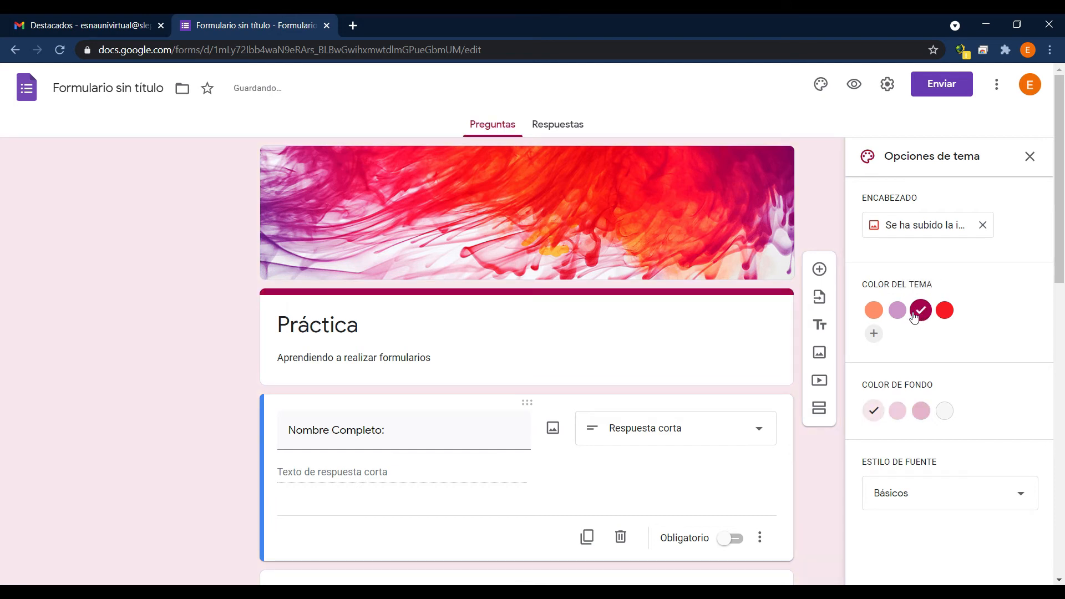
left_click(901, 315)
left_click(945, 310)
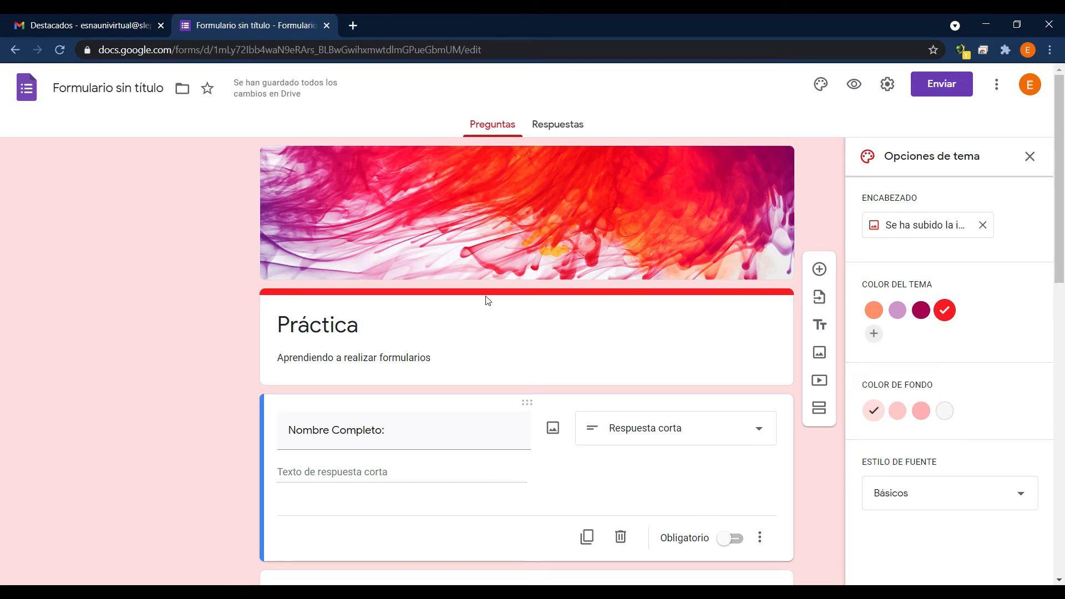
Try the two darker pink background colours, and set the form's background to Gris #f6f6f6.
left_click(897, 411)
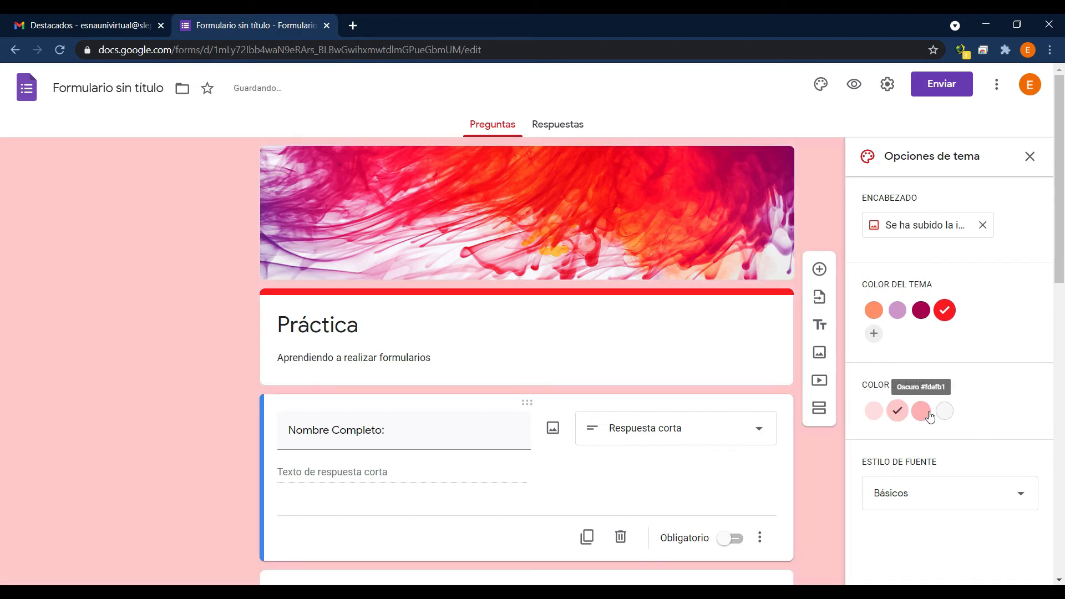
left_click(921, 411)
left_click(944, 412)
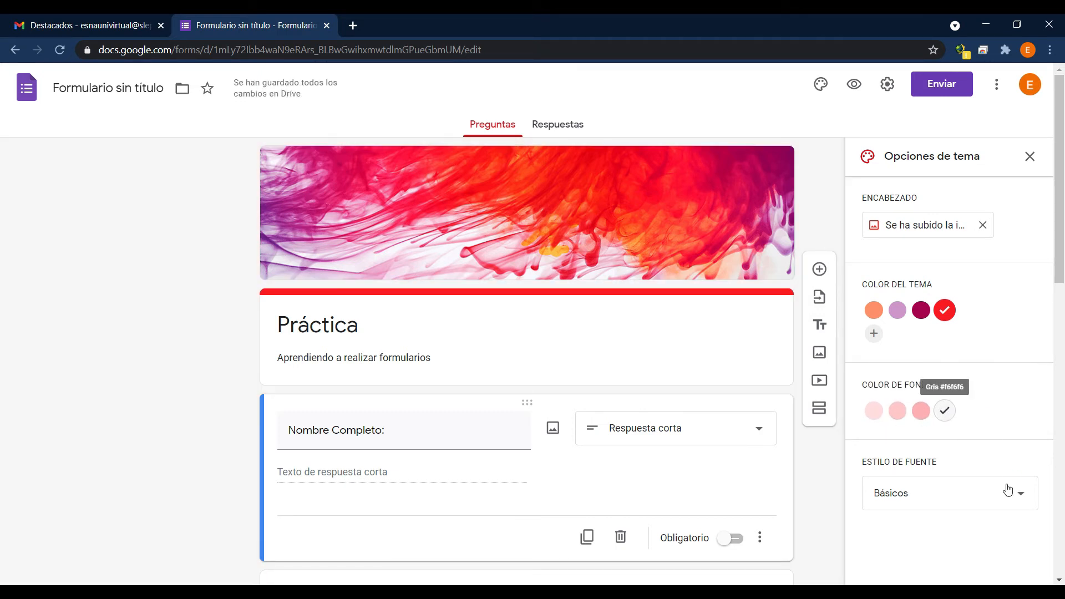
Try the Decorativa and Formal font styles on the form's questions and return the font style to Básicos.
scroll(993, 344, "down", 5)
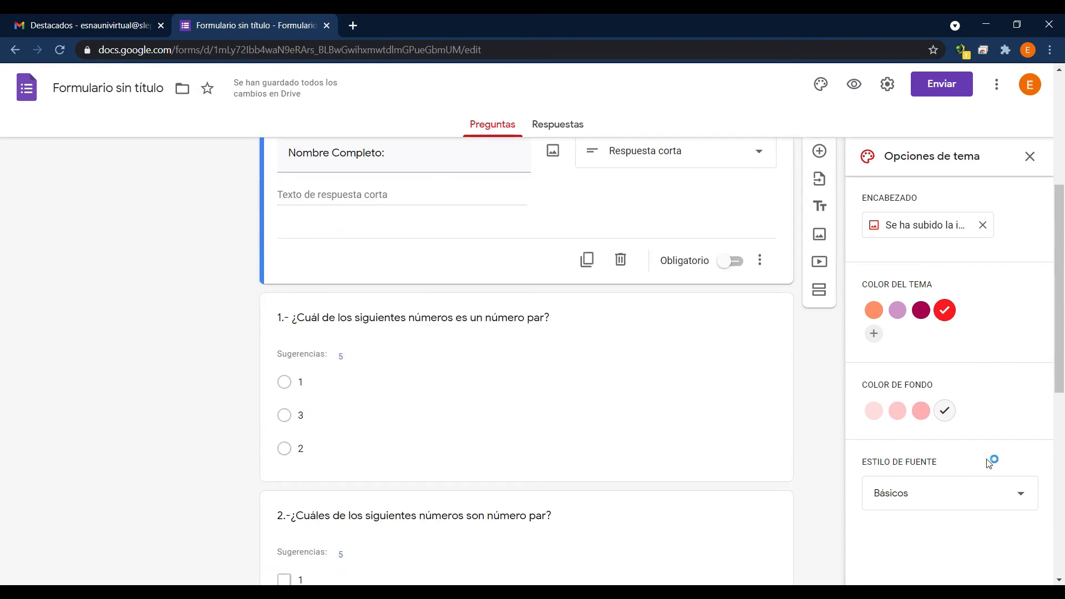
left_click(1022, 498)
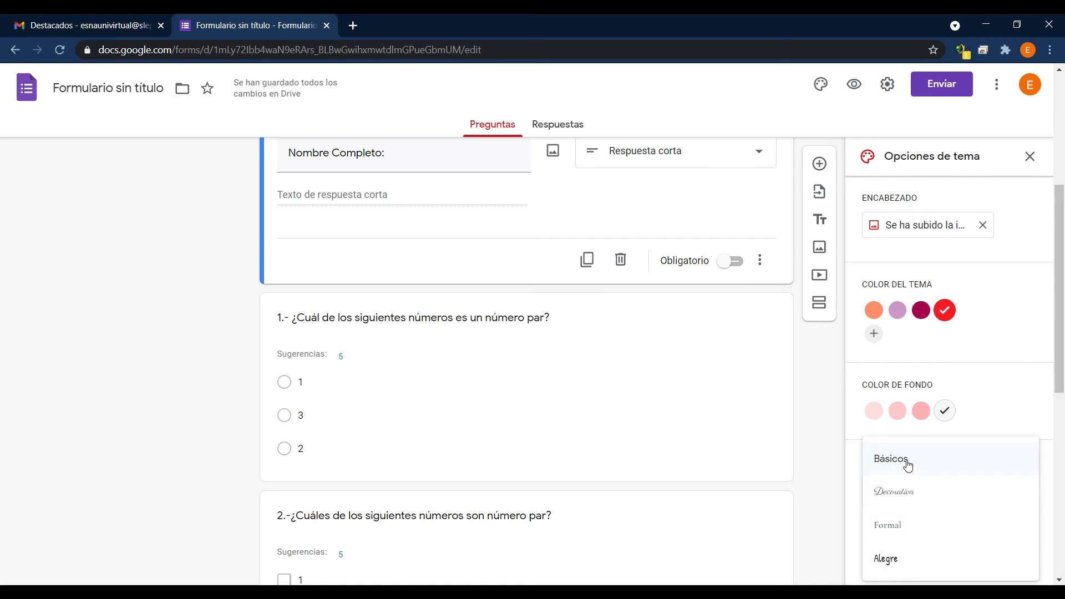
left_click(904, 501)
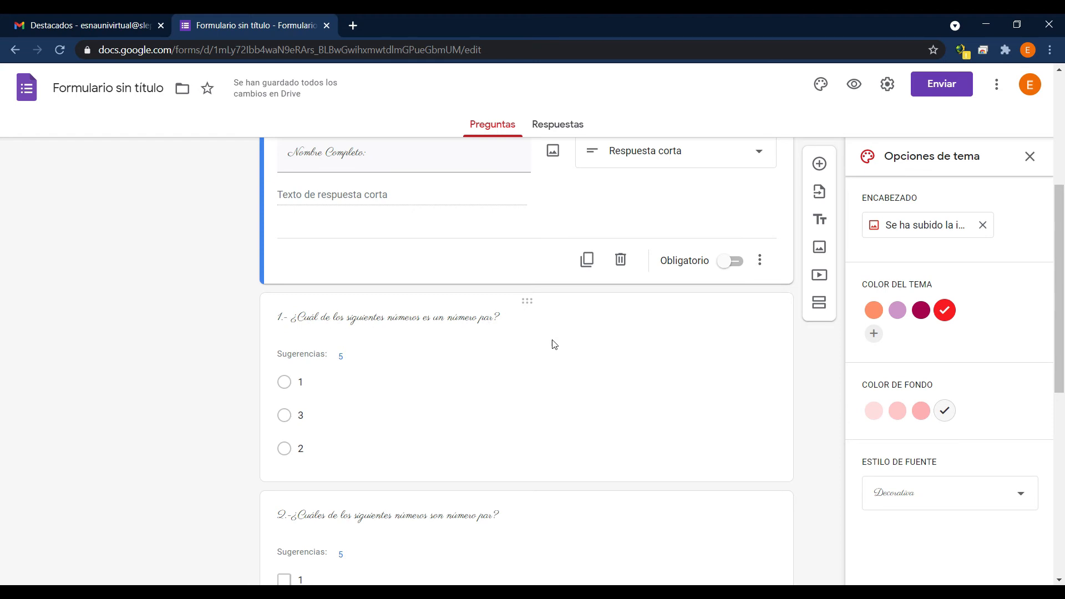
left_click(1025, 504)
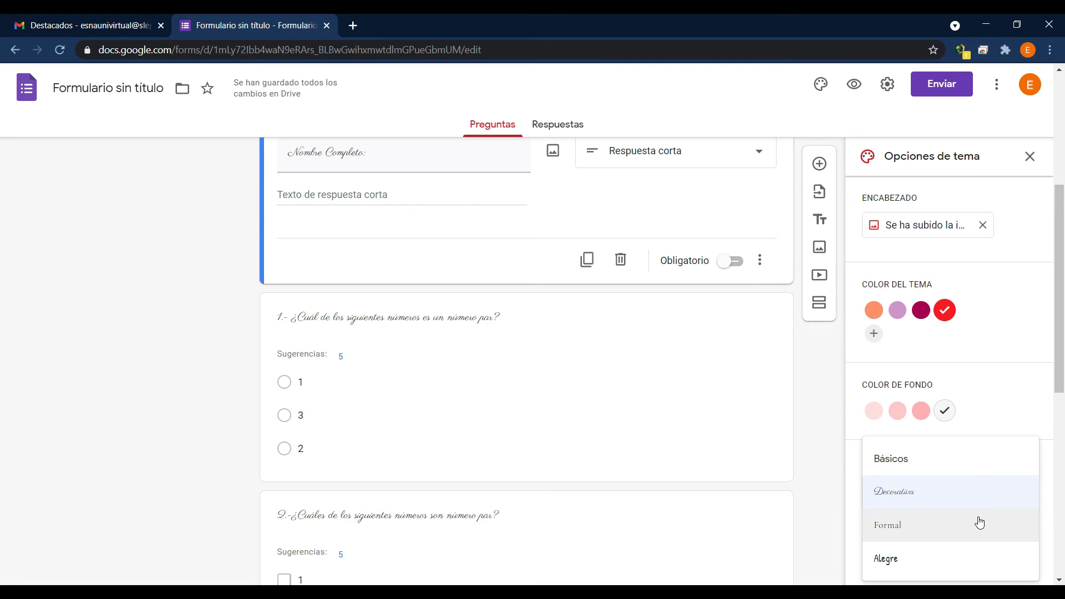
left_click(931, 468)
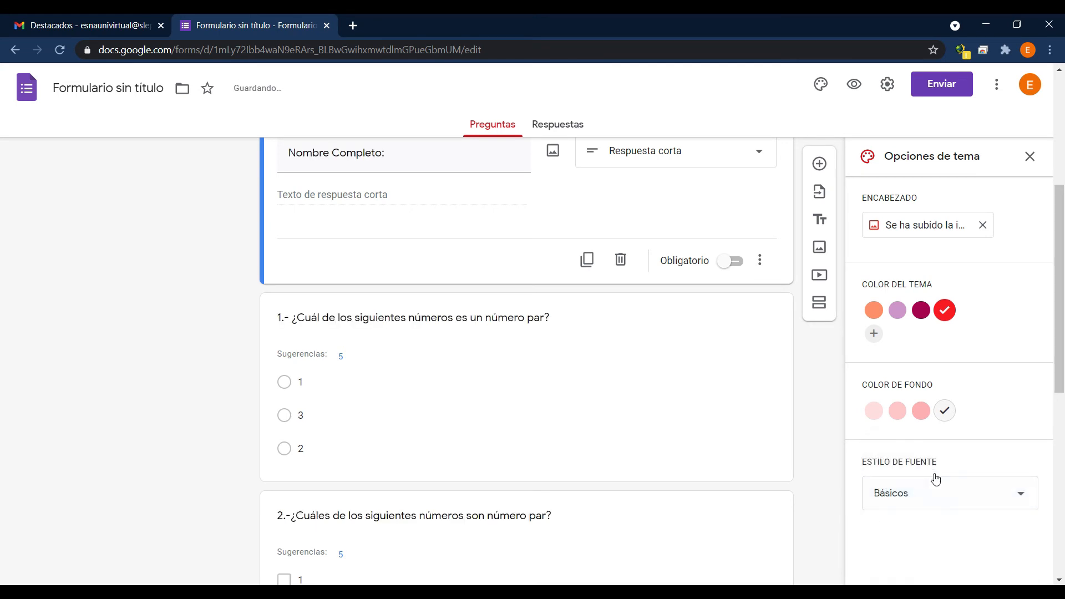
left_click(1006, 504)
left_click(902, 531)
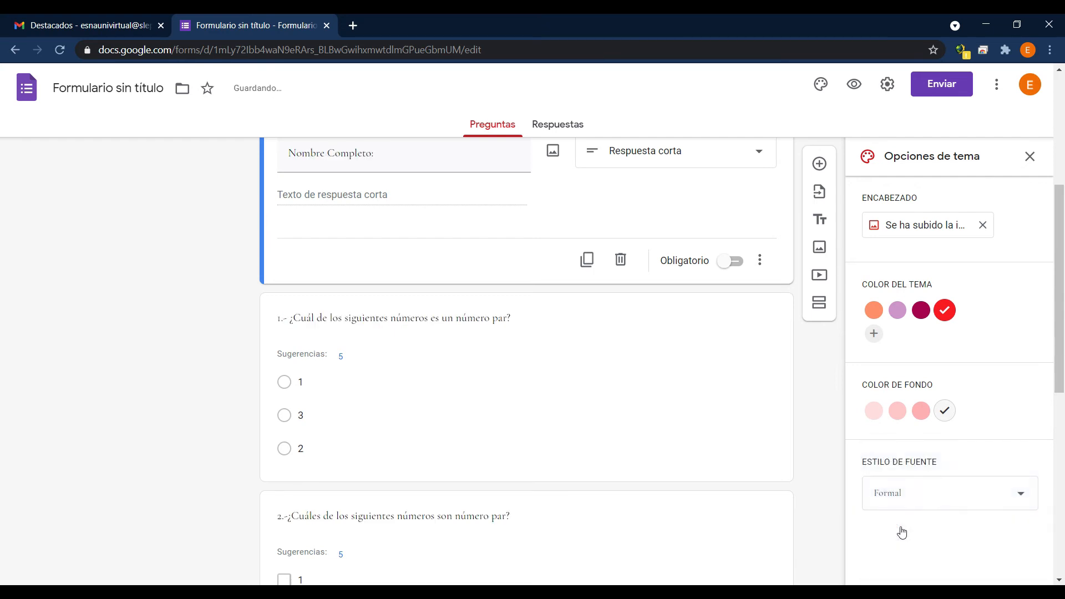
left_click(1016, 501)
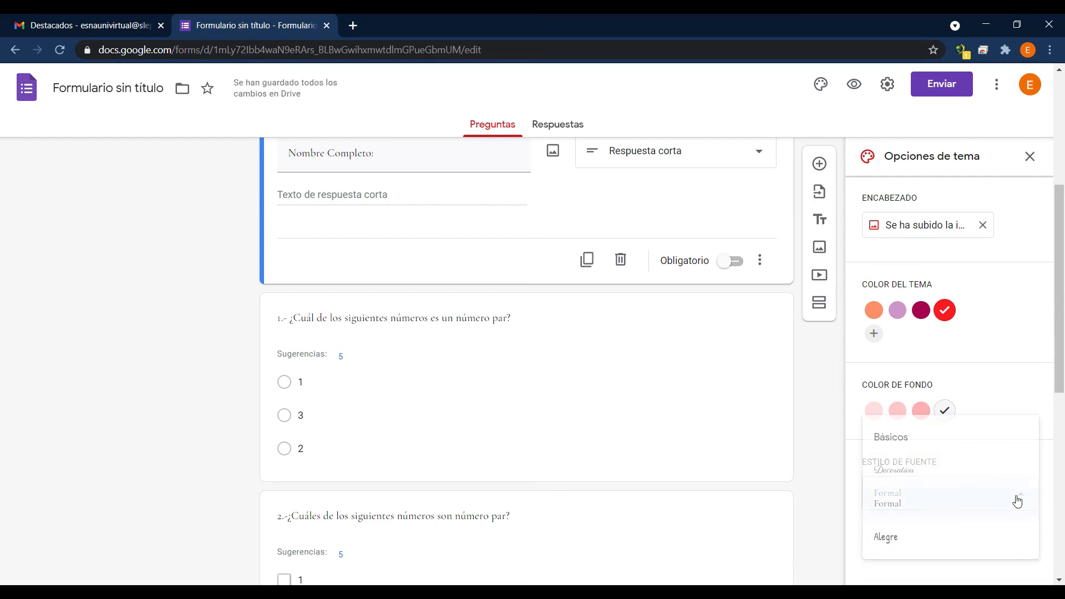
left_click(937, 438)
scroll(804, 167, "up", 5)
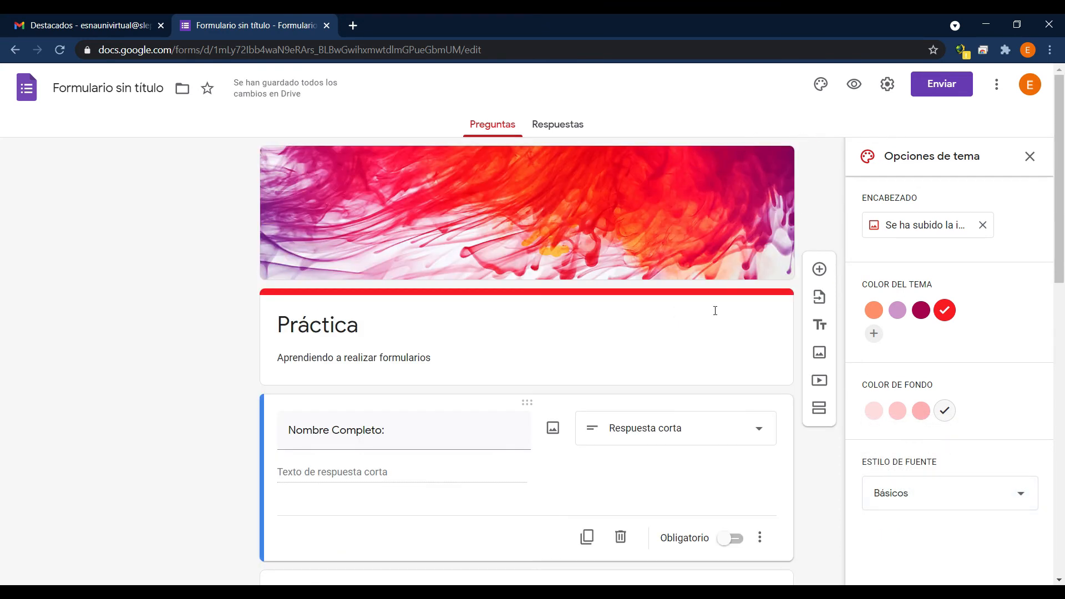
Rename the form file as "primer formulario".
scroll(178, 341, "down", 12)
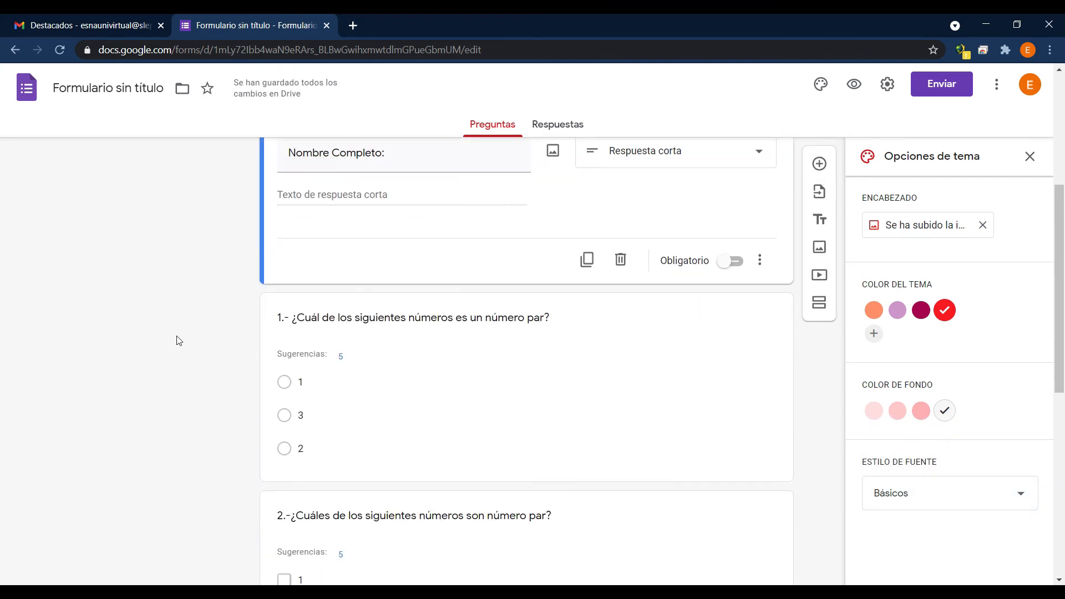
scroll(179, 341, "up", 10)
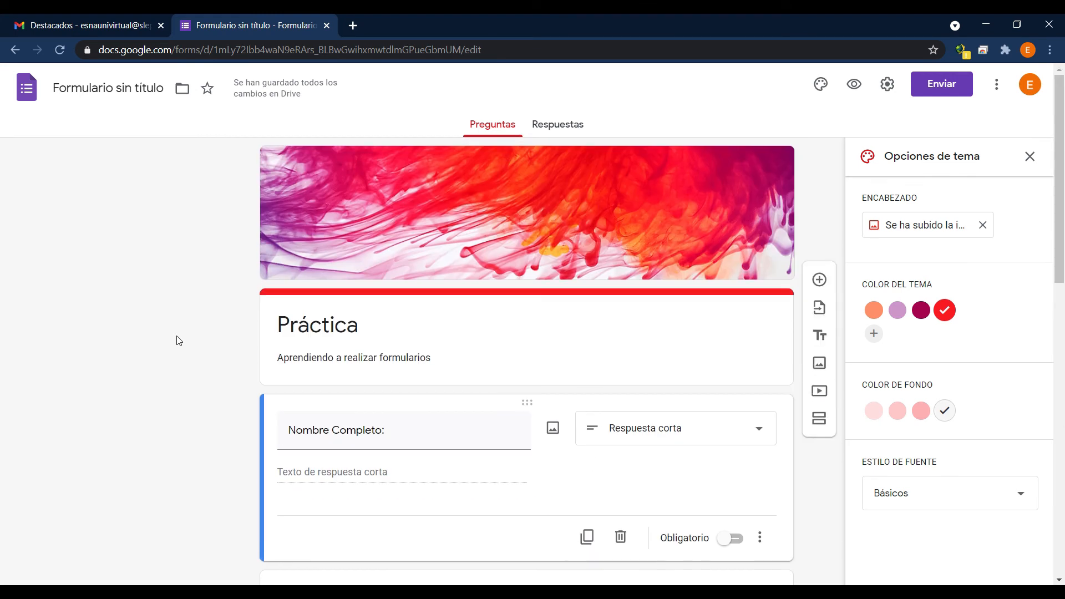
left_click(159, 88)
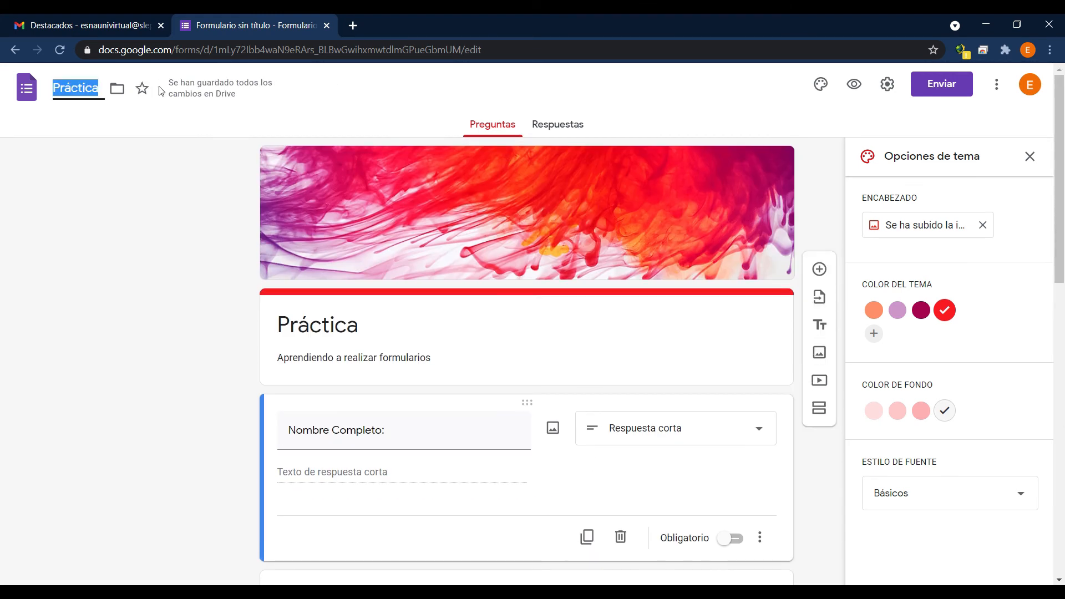
type("primer formulario")
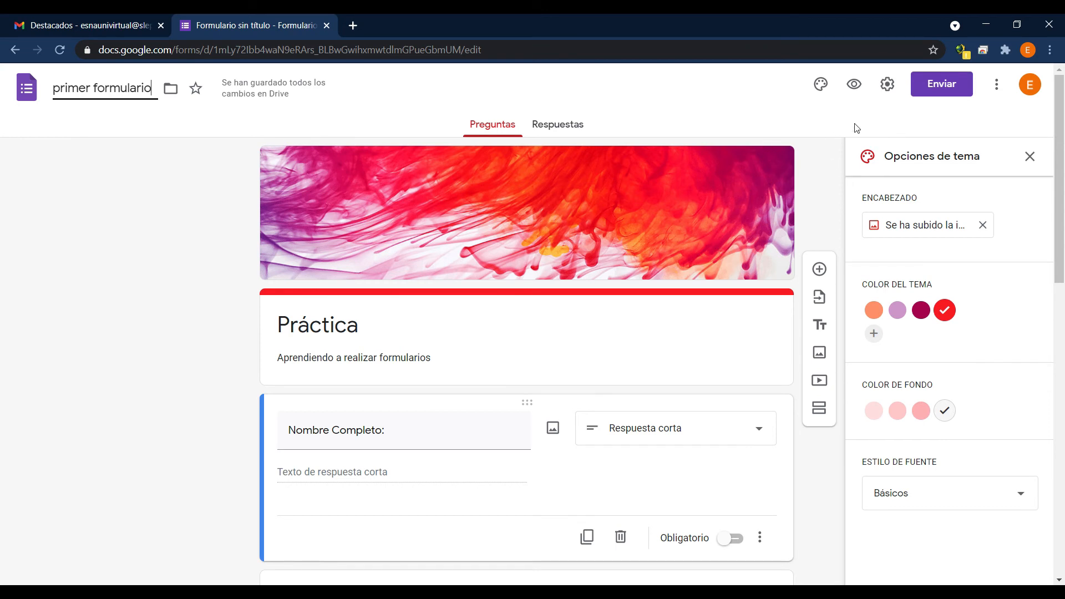
Remove the restriction to Servicio Local de Educación Pública Valparaíso users in the form's general settings and save them.
left_click(886, 93)
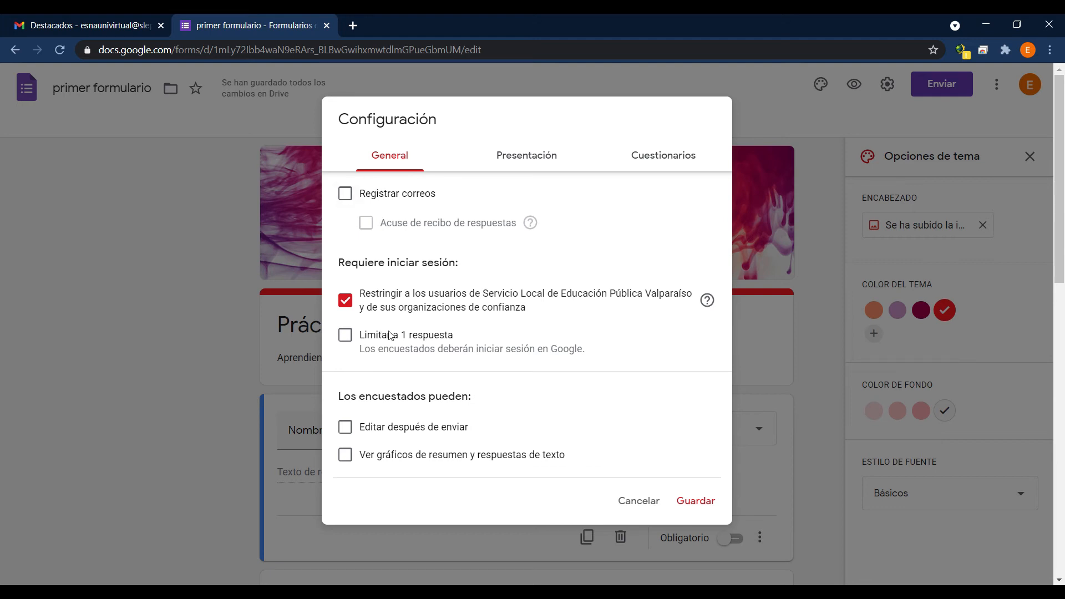
left_click(345, 301)
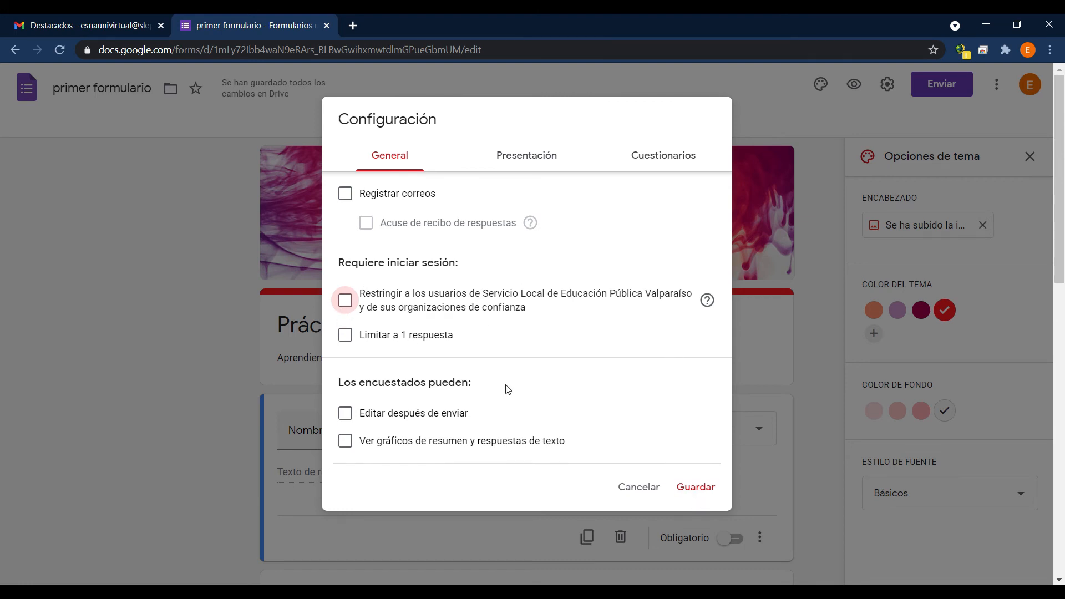
left_click(712, 498)
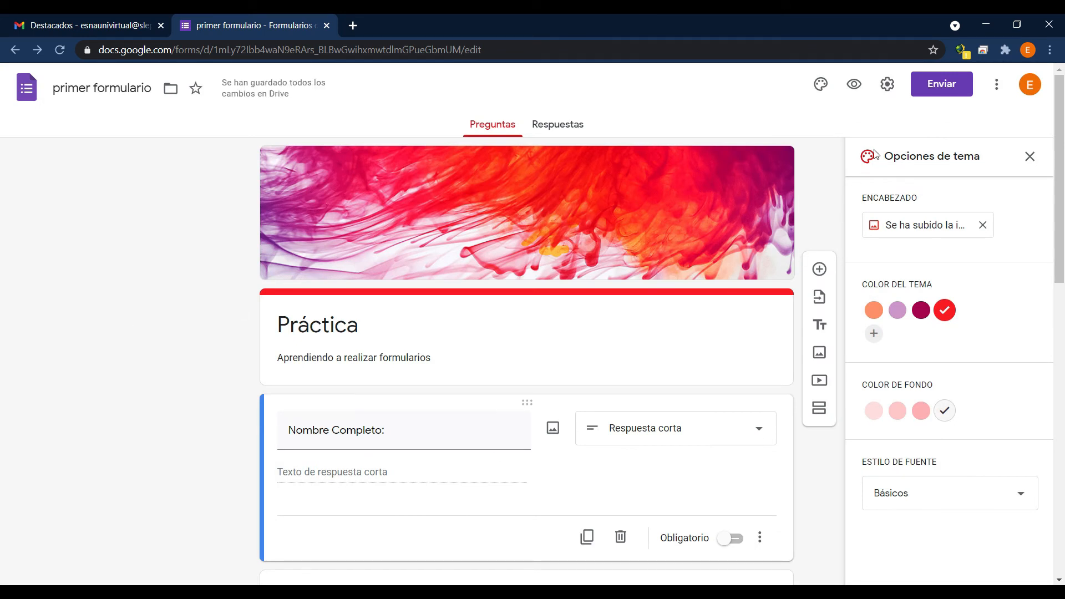
Copy the form's shareable link with its URL shortened, and close the send form dialog.
left_click(952, 93)
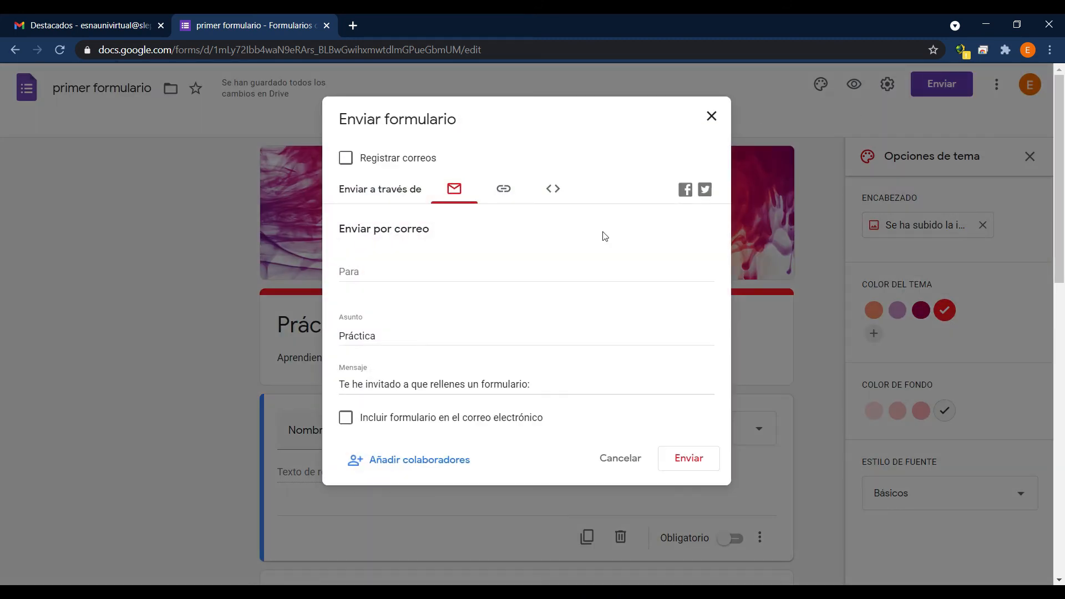
left_click(507, 196)
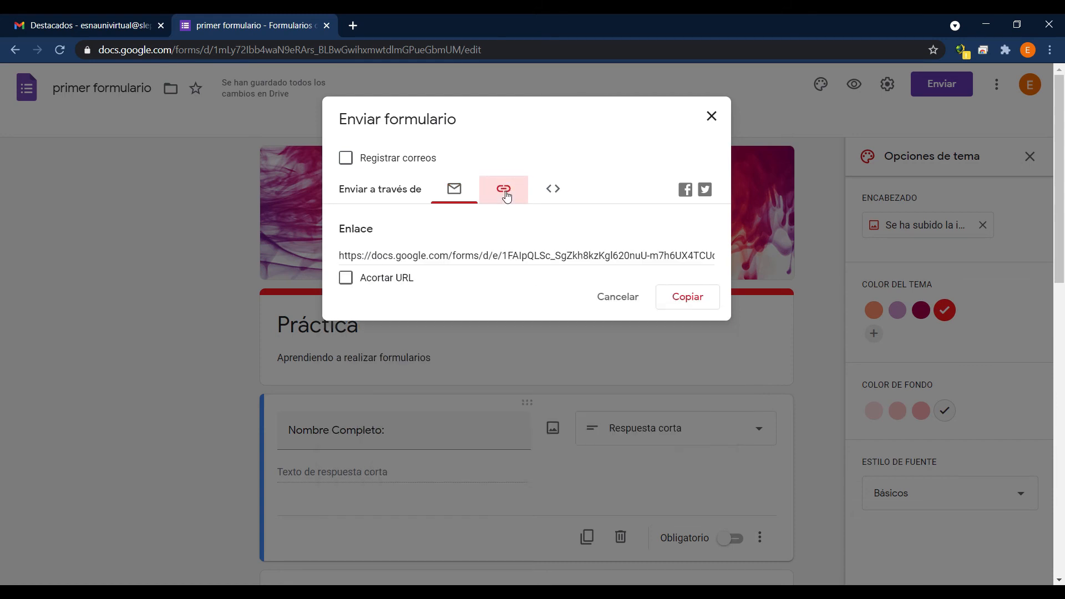
left_click(345, 282)
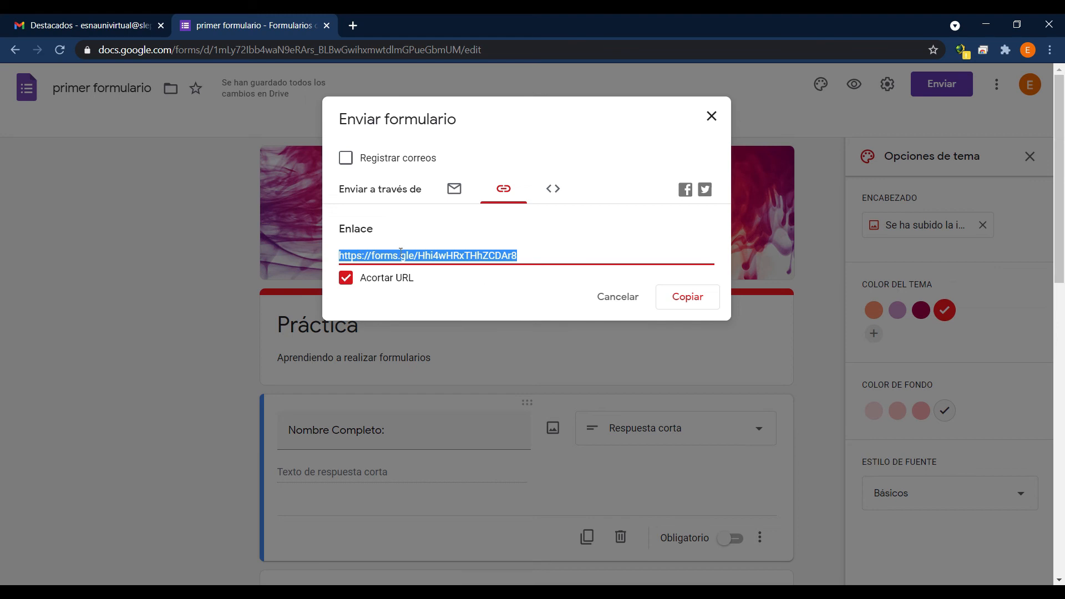
left_click(690, 301)
left_click(712, 118)
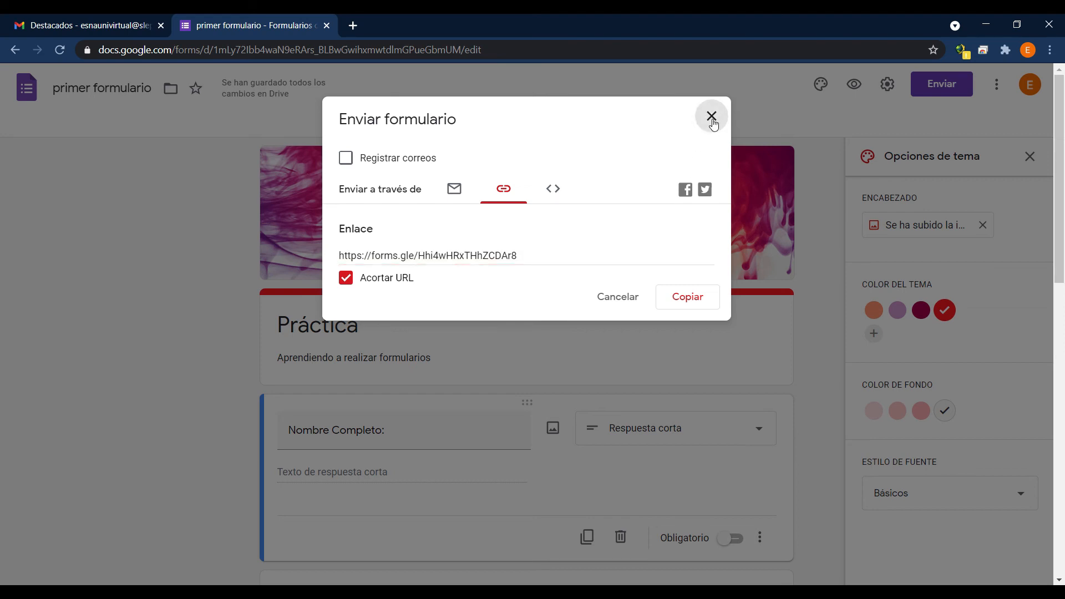
Preview the form as a respondent and look over its questions.
left_click(712, 118)
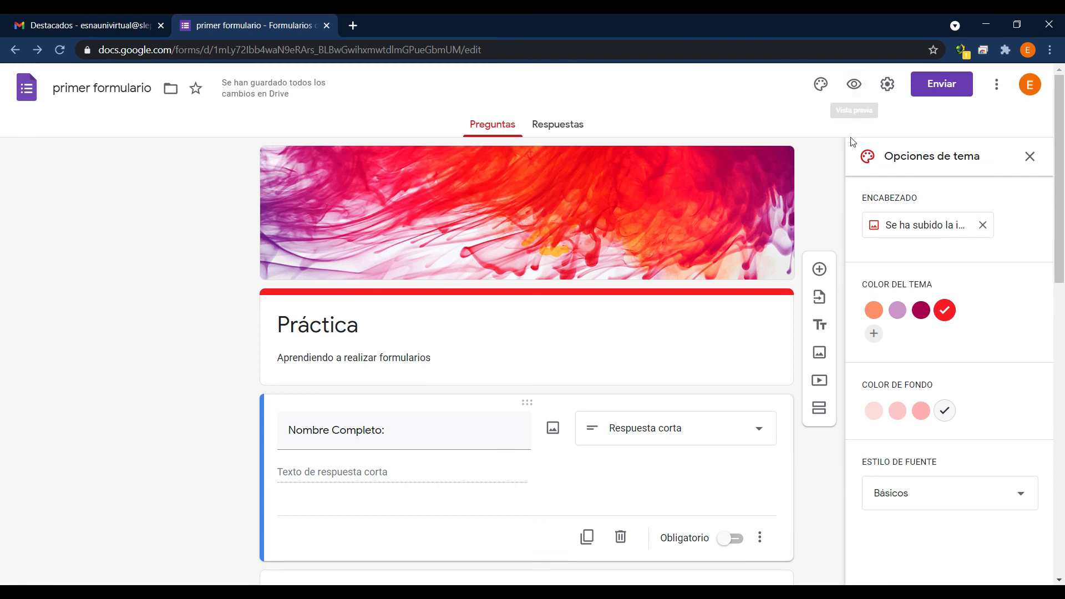
left_click(854, 83)
scroll(697, 257, "down", 2)
scroll(698, 258, "down", 5)
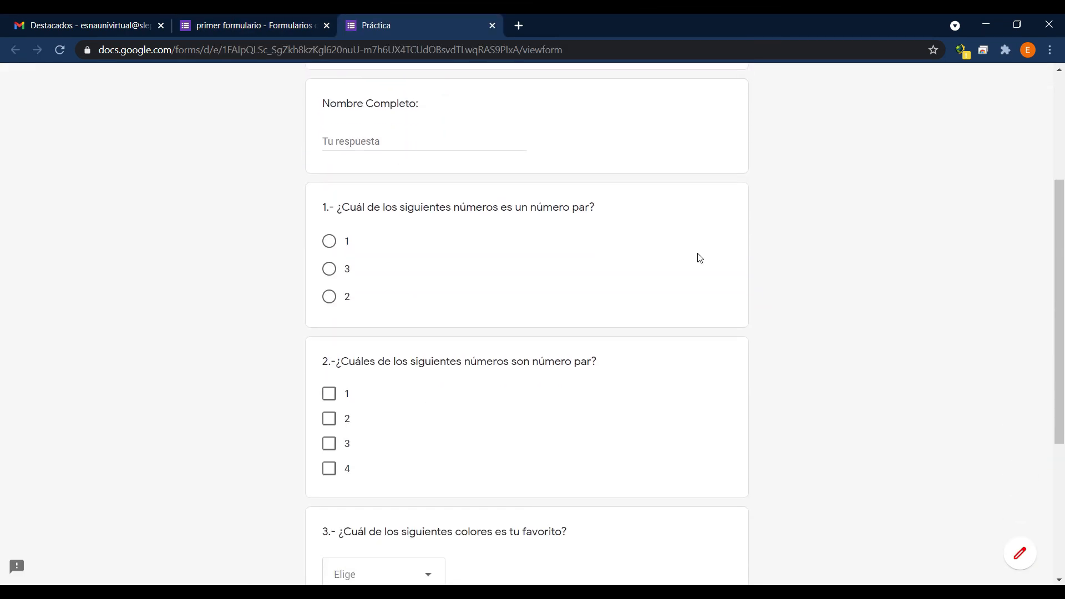
scroll(701, 259, "up", 6)
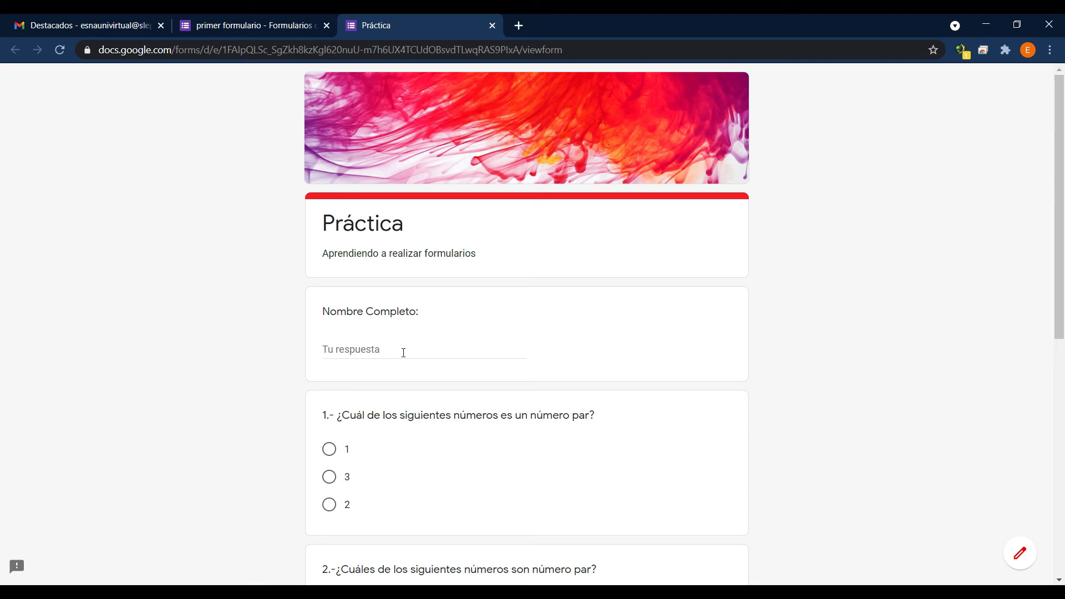
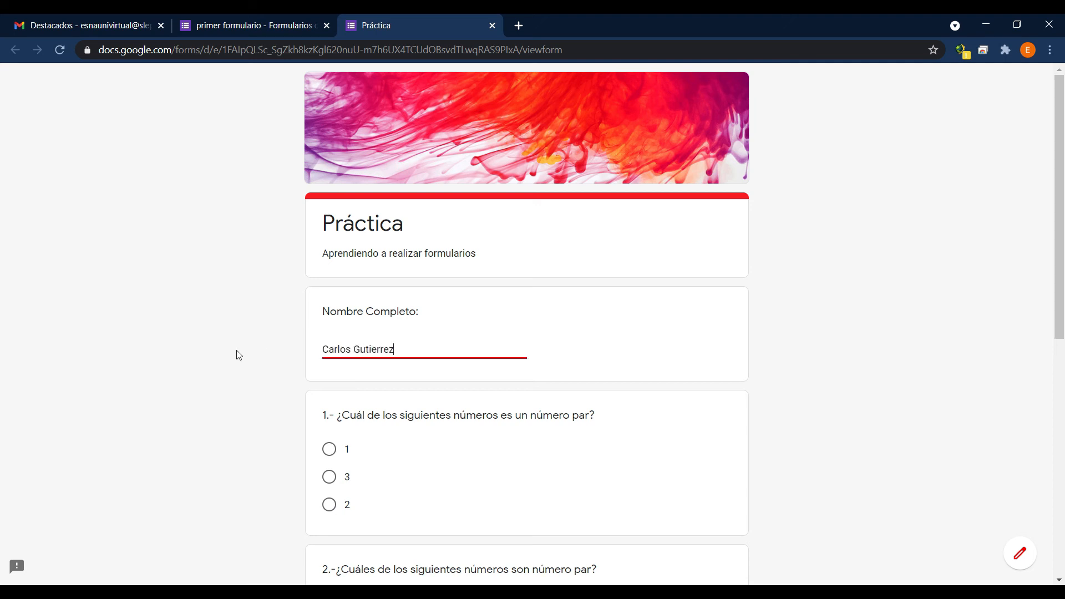
Fill in the respondent's full name and choose 2 as the even number in question 1.
scroll(239, 355, "down", 1)
left_click(236, 355)
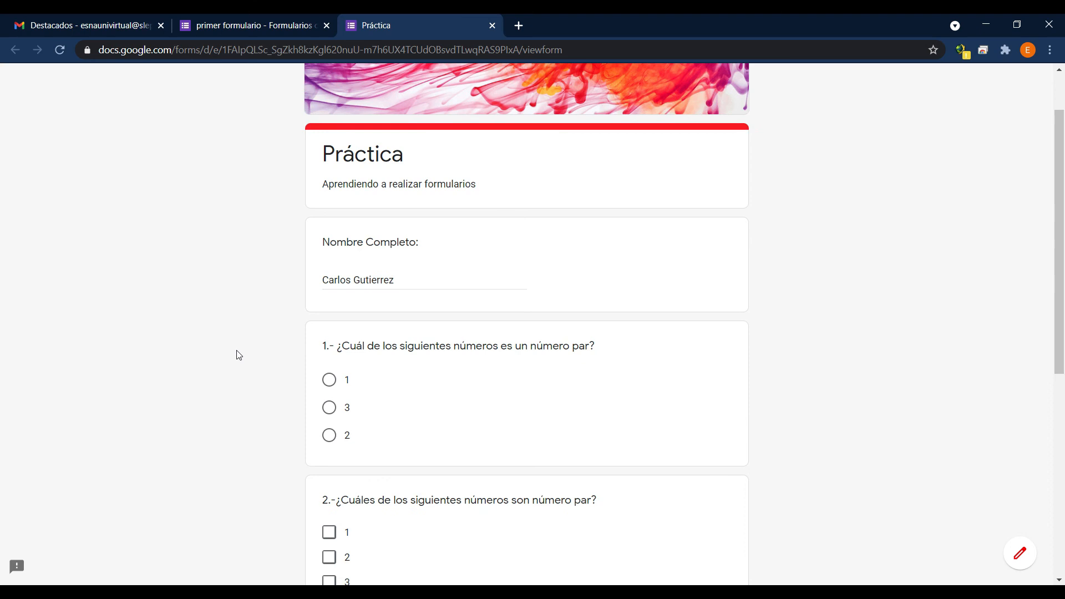
scroll(247, 356, "down", 1)
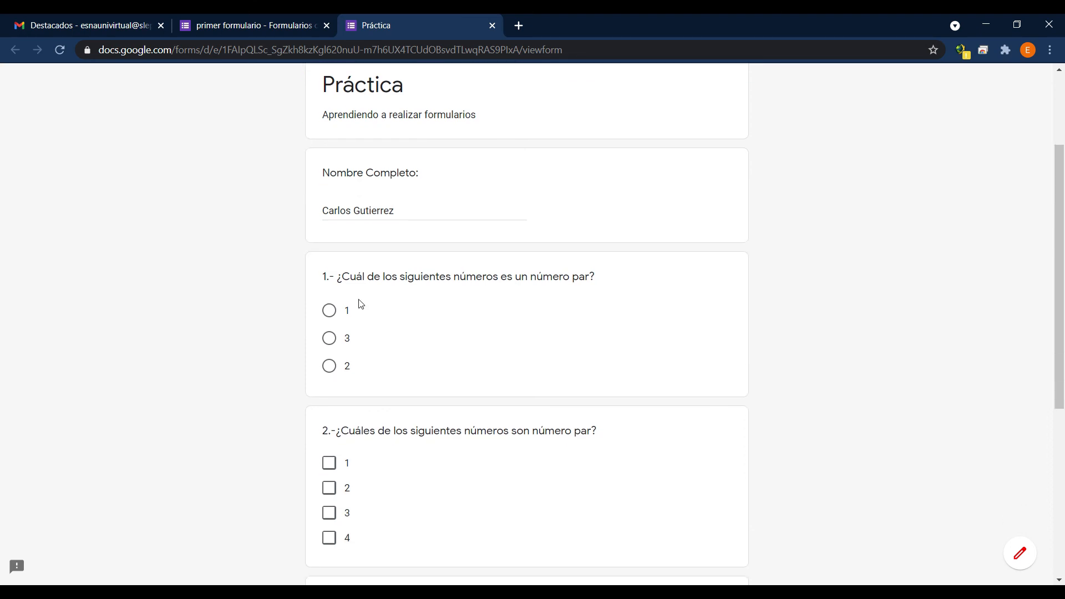
left_click(329, 365)
scroll(442, 335, "down", 2)
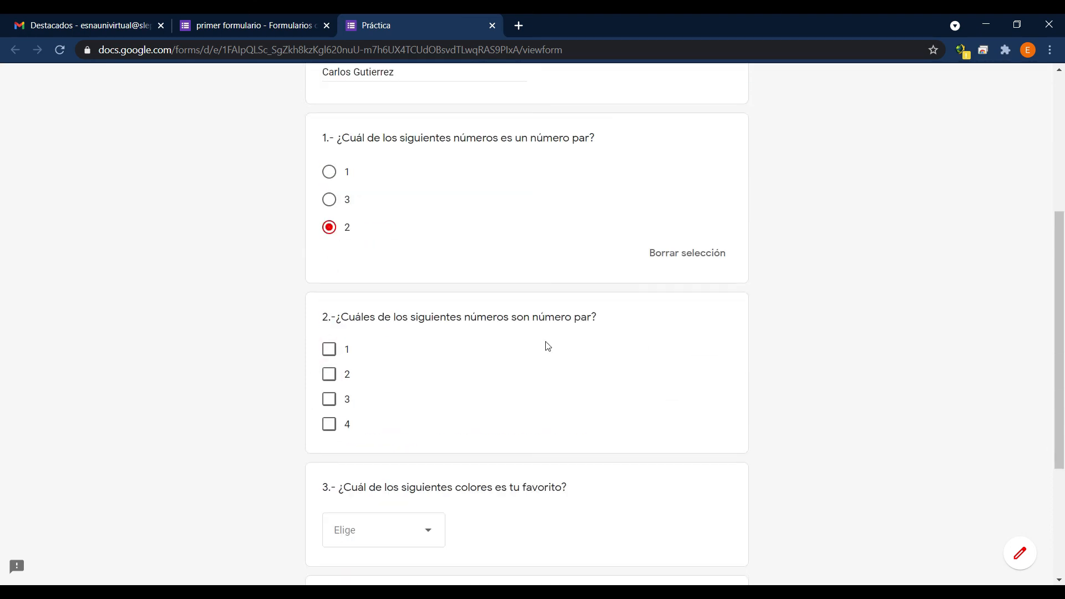
Mark 2 and 3 in question 2 and choose verde as the favourite colour in question 3.
scroll(547, 348, "down", 1)
left_click(329, 305)
left_click(329, 330)
scroll(542, 357, "down", 2)
left_click(437, 321)
left_click(362, 436)
Answer the question about the pandemic with "Es aburrida" and submit the form.
left_click(447, 430)
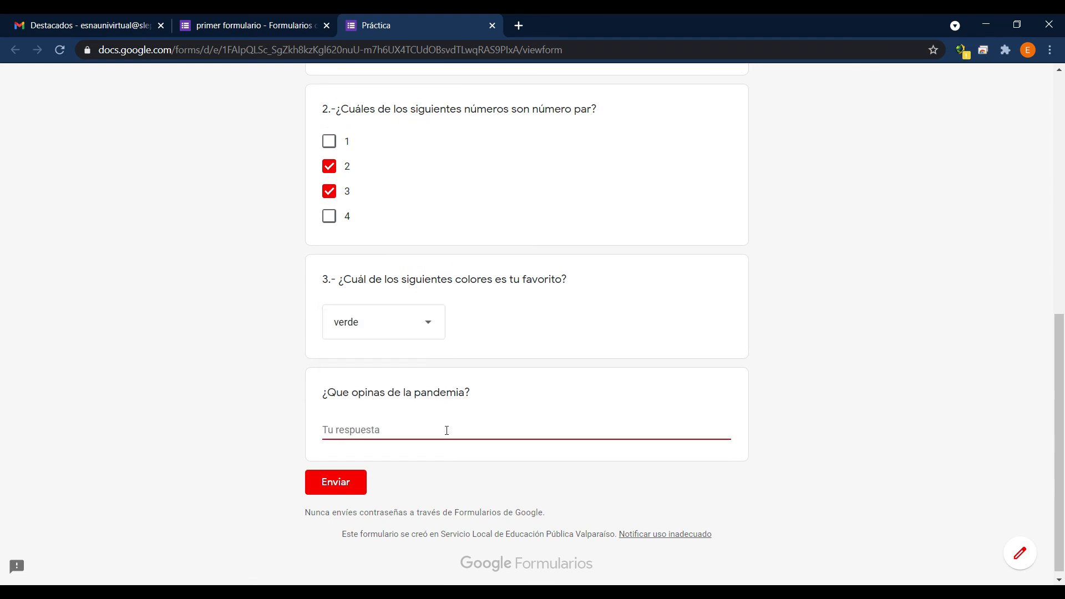
type("es aburrida")
left_click(326, 430)
key("BackSpace")
type("E")
left_click(247, 311)
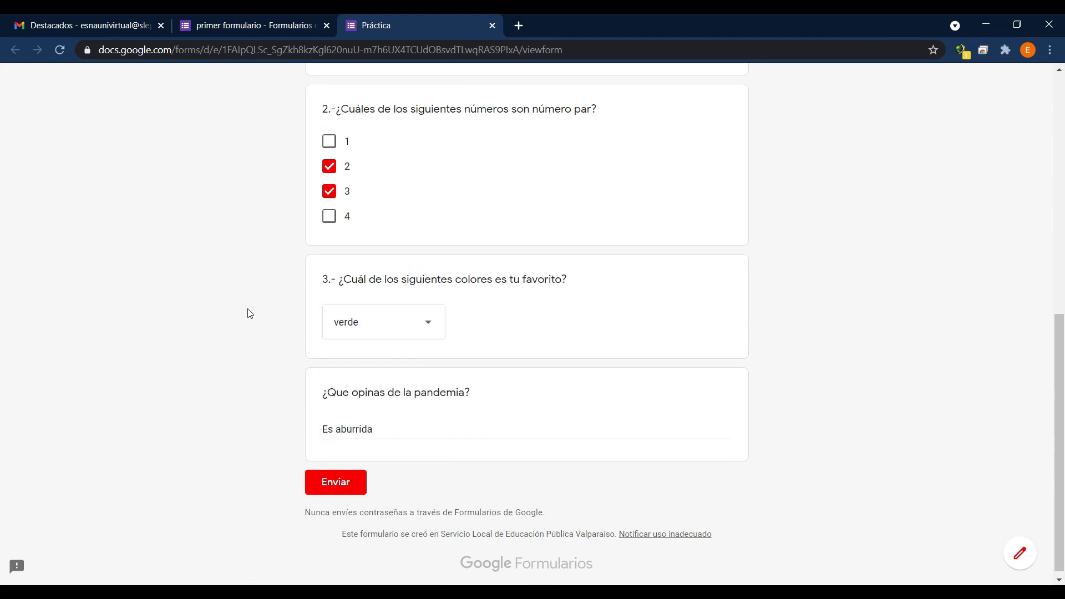
left_click(343, 490)
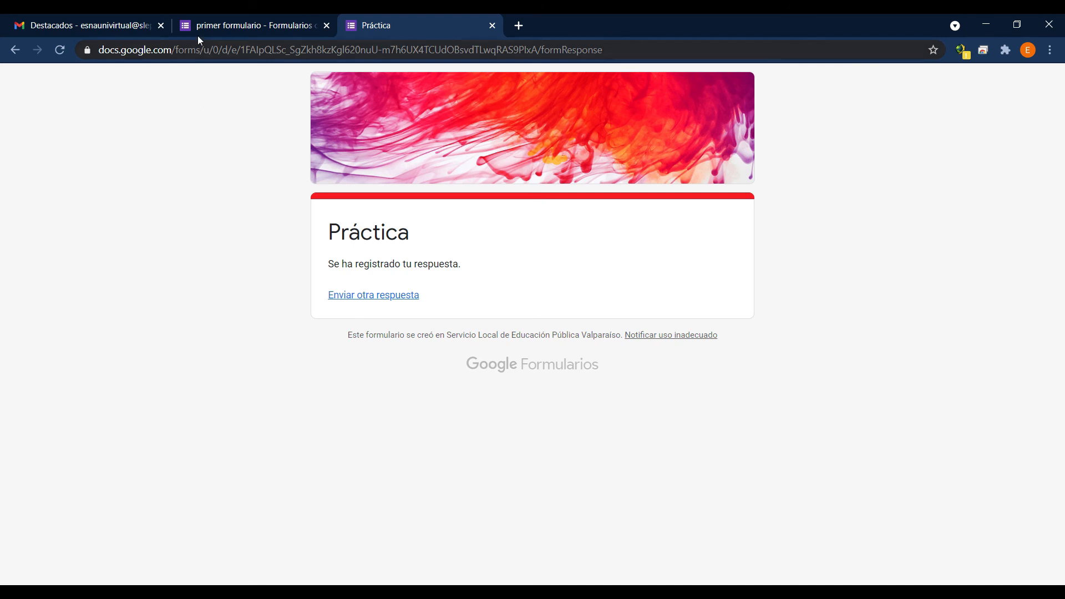
Return to the form editor and examine the summary of the submitted responses.
left_click(216, 20)
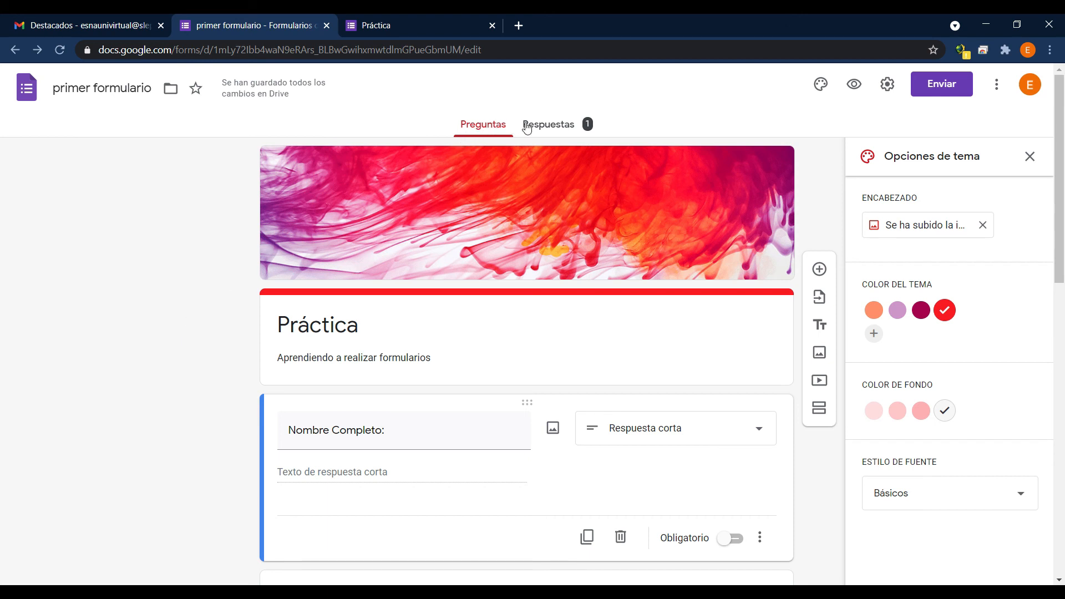
left_click(551, 131)
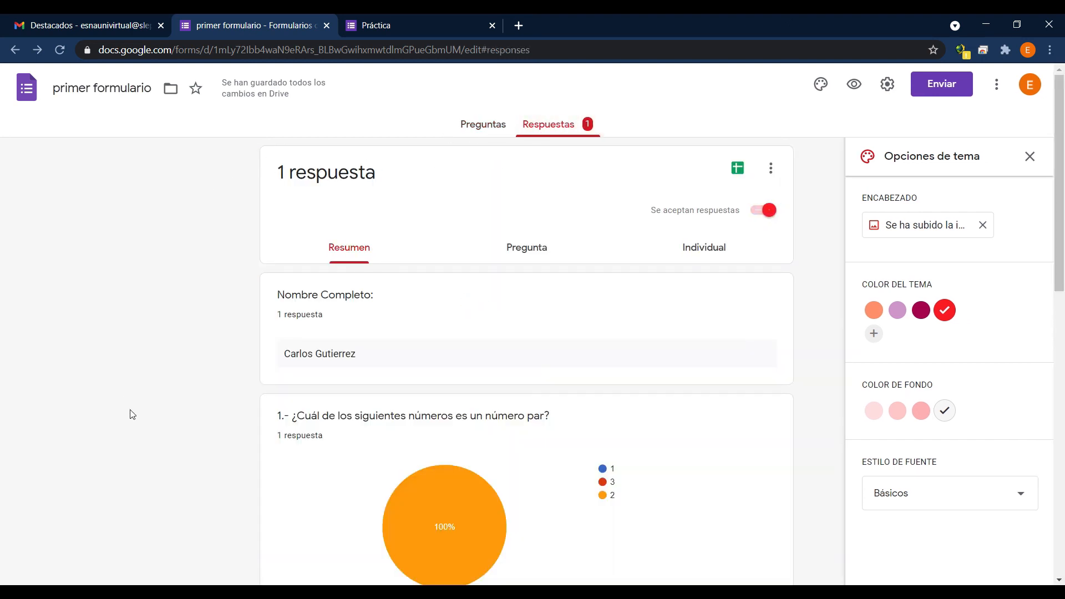
scroll(271, 363, "down", 3)
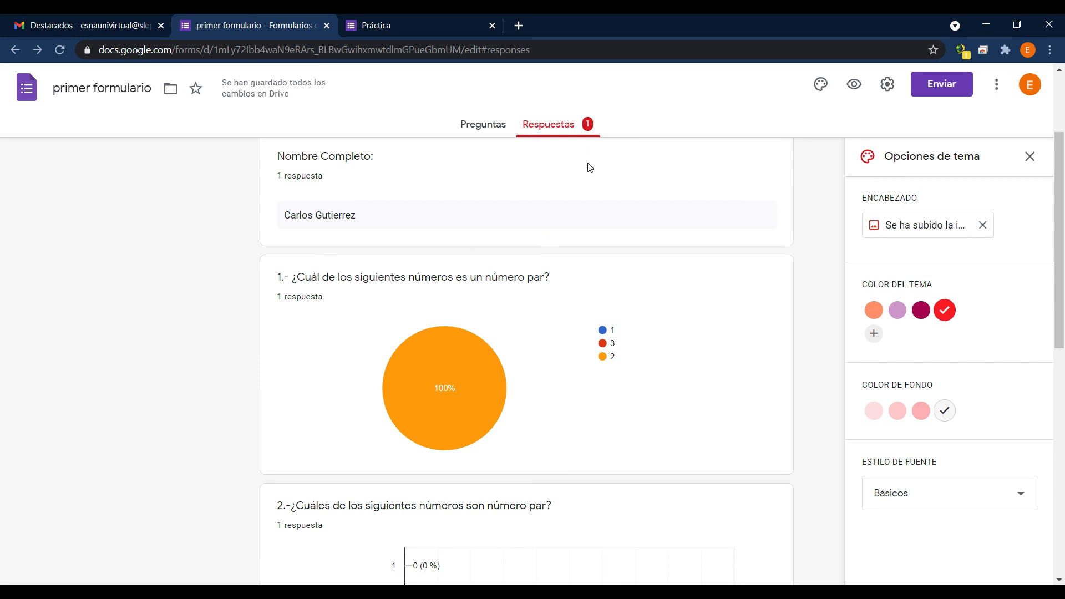
scroll(590, 167, "down", 3)
scroll(348, 267, "up", 3)
scroll(261, 398, "down", 3)
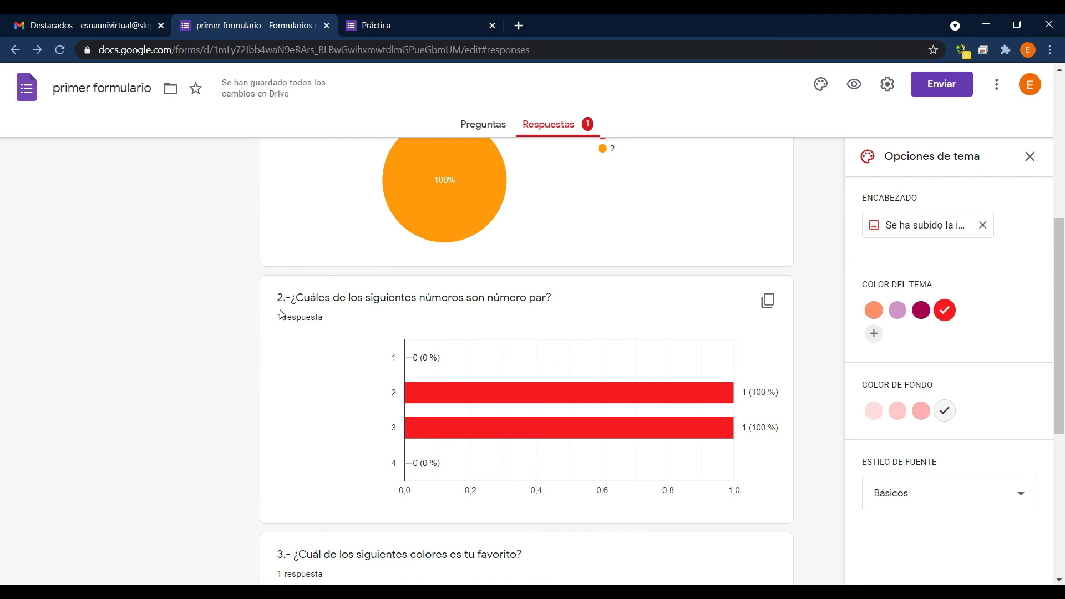
scroll(364, 357, "up", 3)
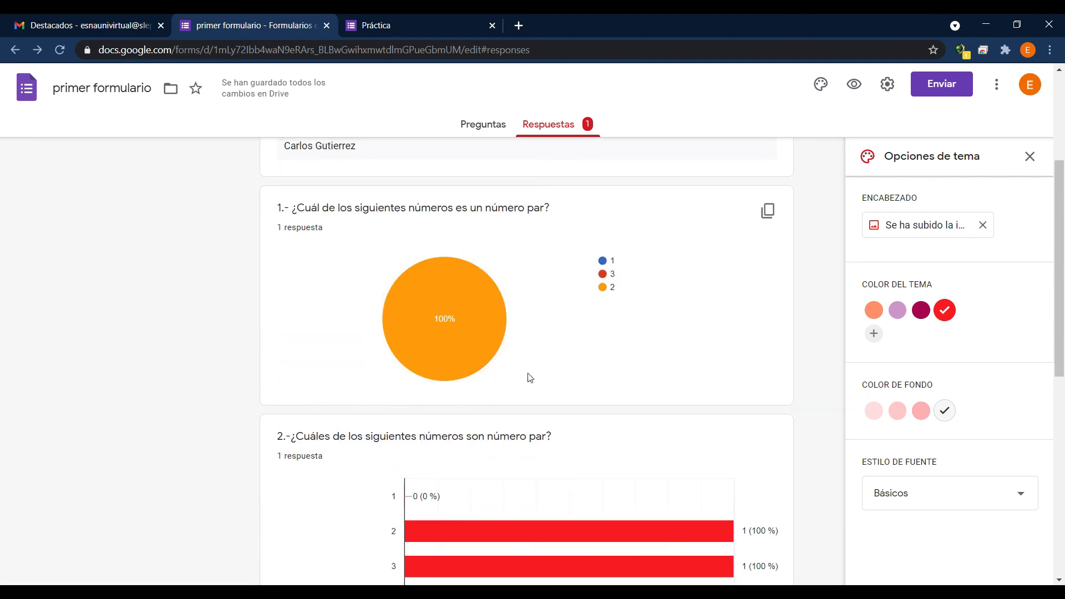
Compare question 1's answer options with its pie chart in the response summary.
left_click(486, 127)
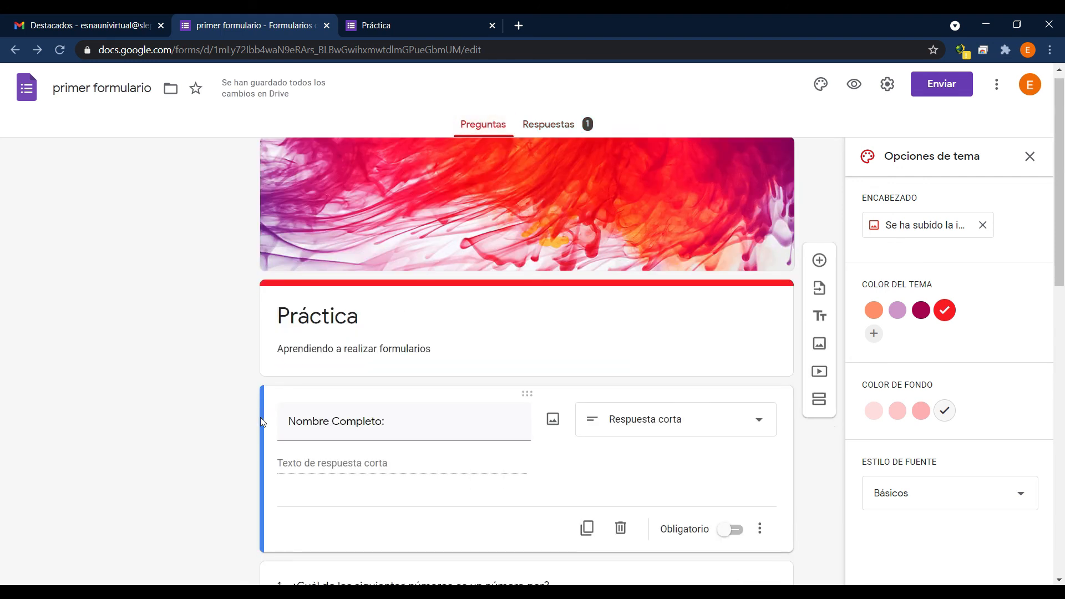
scroll(261, 418, "down", 6)
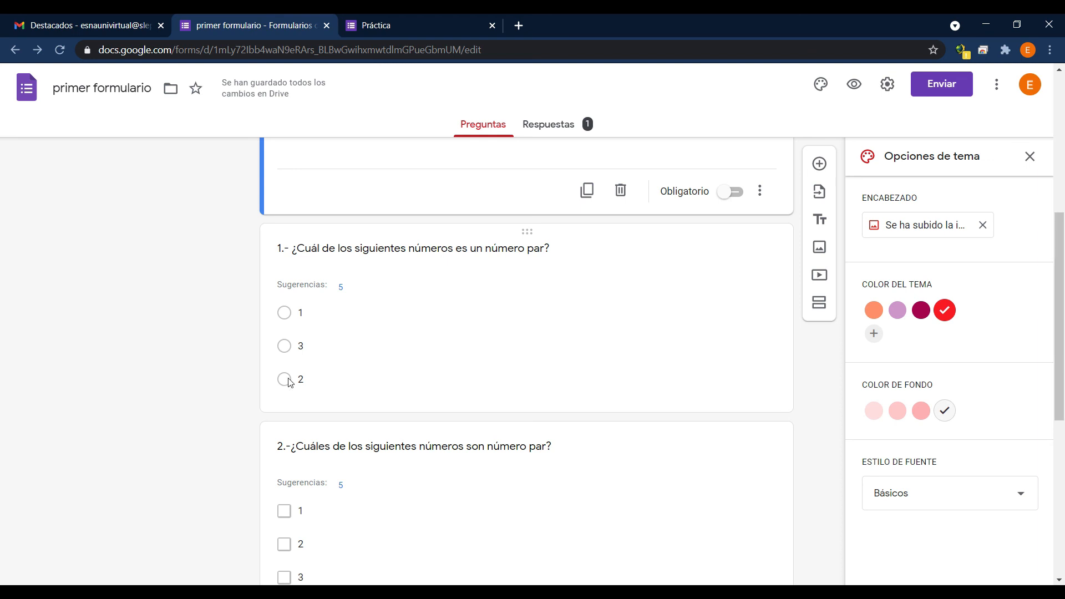
left_click(558, 124)
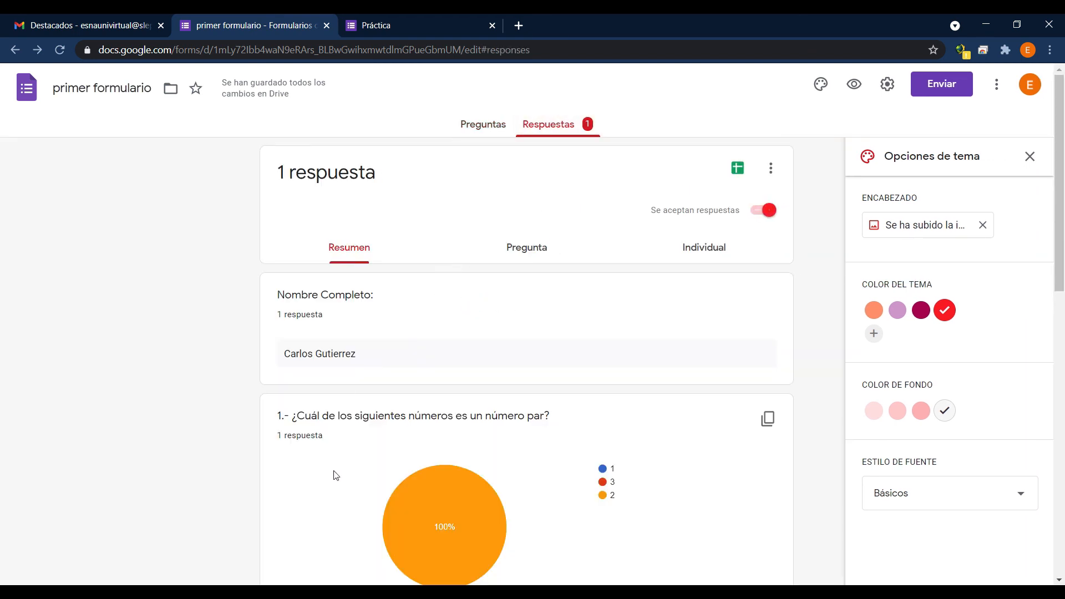
scroll(324, 470, "down", 3)
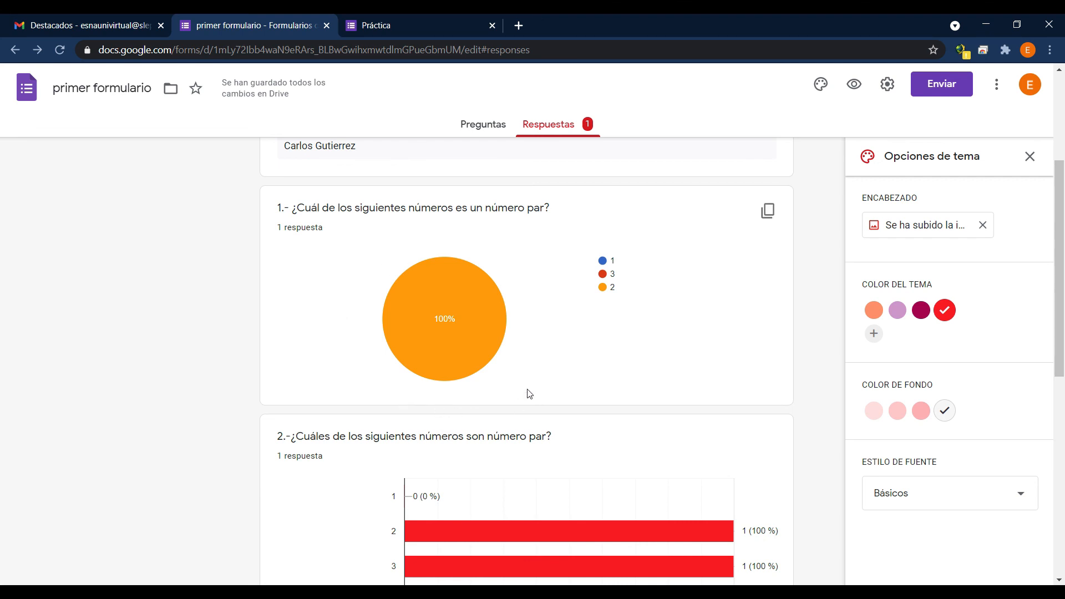
Compare question 2's answer options with its bar chart and review the remaining charts in the response summary.
left_click(460, 130)
scroll(352, 363, "down", 3)
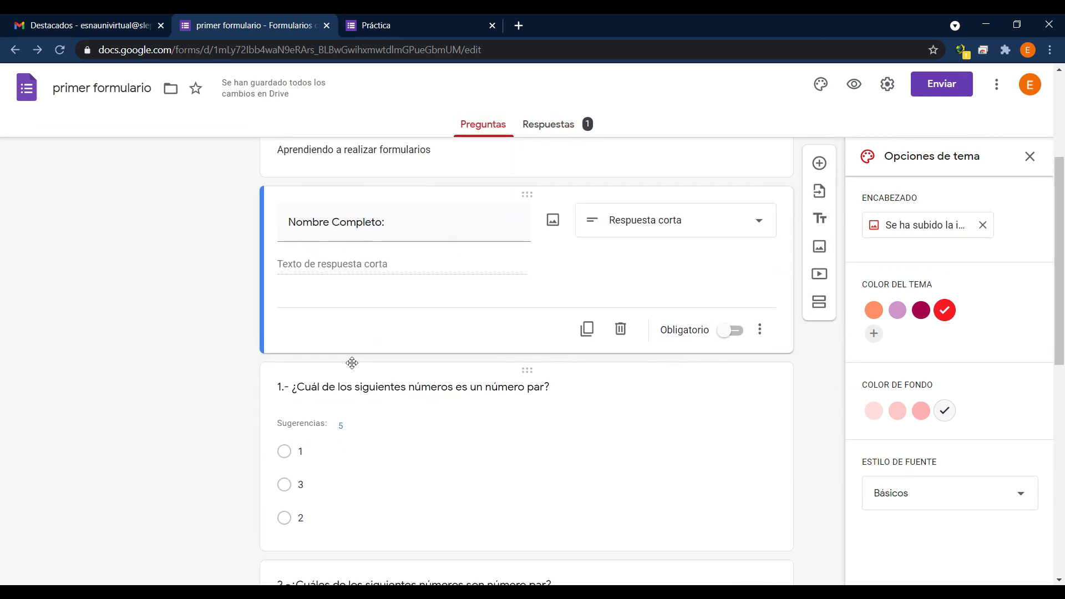
scroll(351, 363, "down", 5)
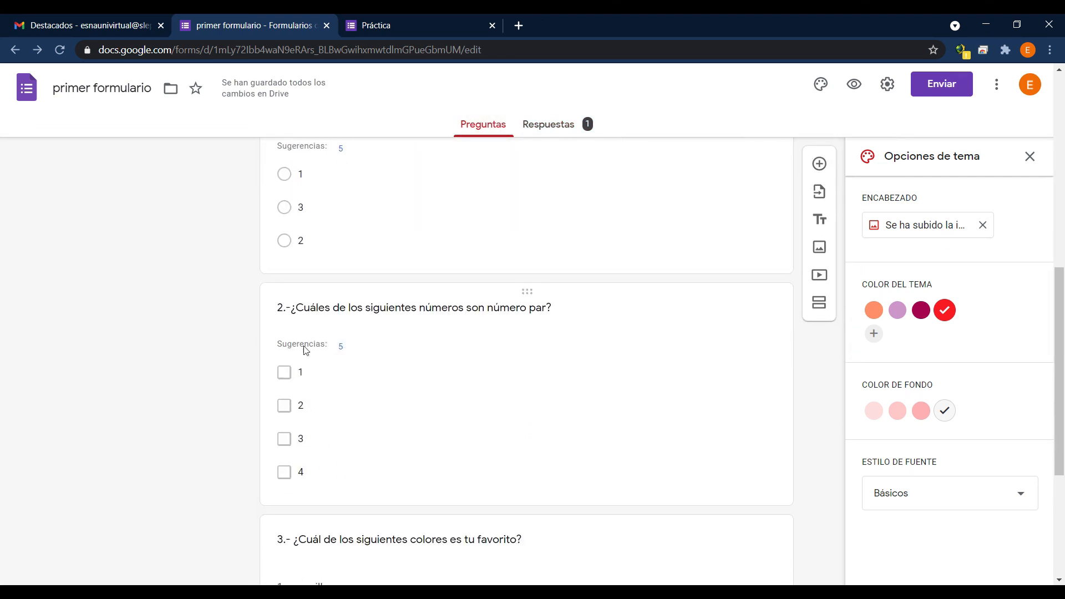
left_click(555, 127)
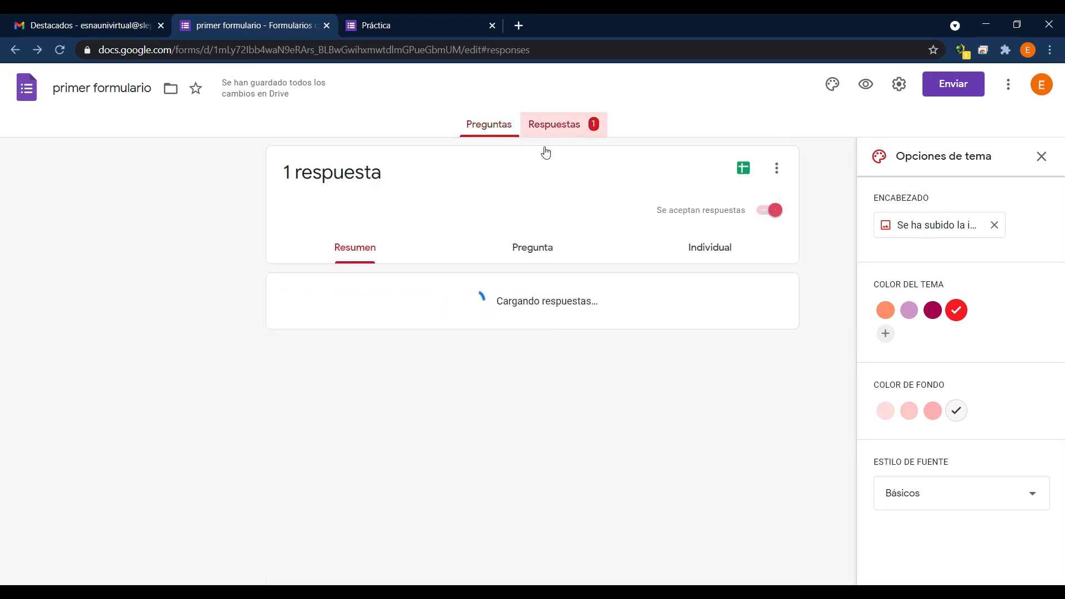
scroll(403, 388, "down", 3)
scroll(402, 389, "down", 3)
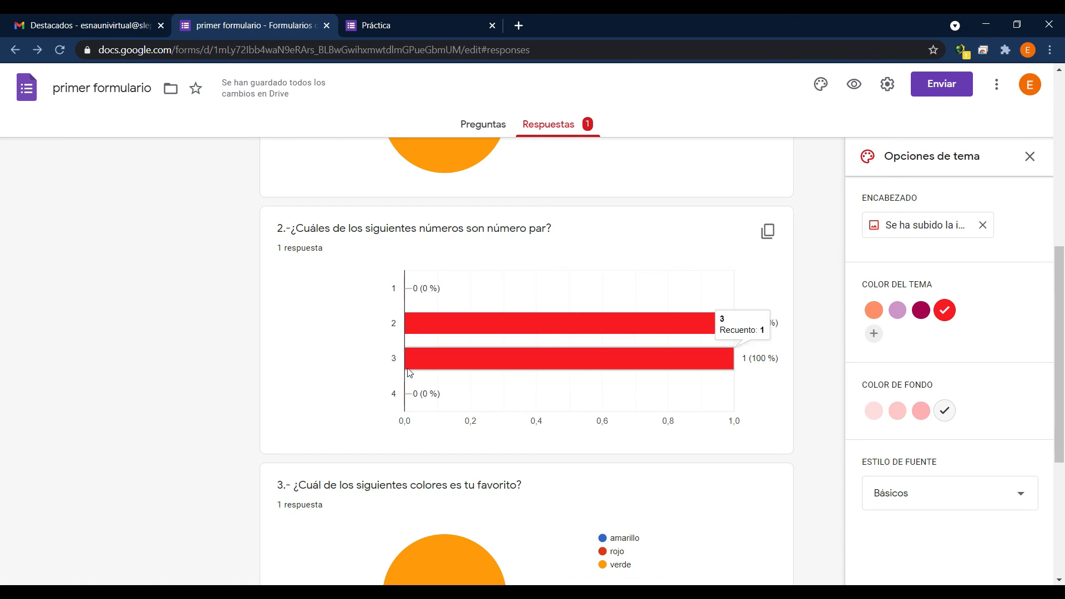
scroll(446, 375, "down", 5)
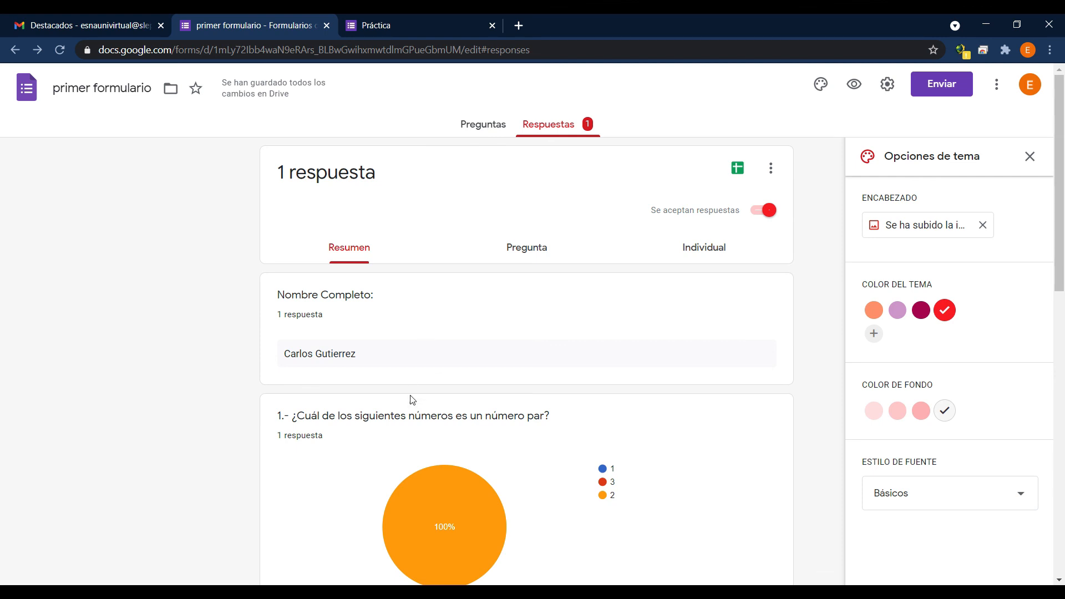
scroll(478, 459, "down", 3)
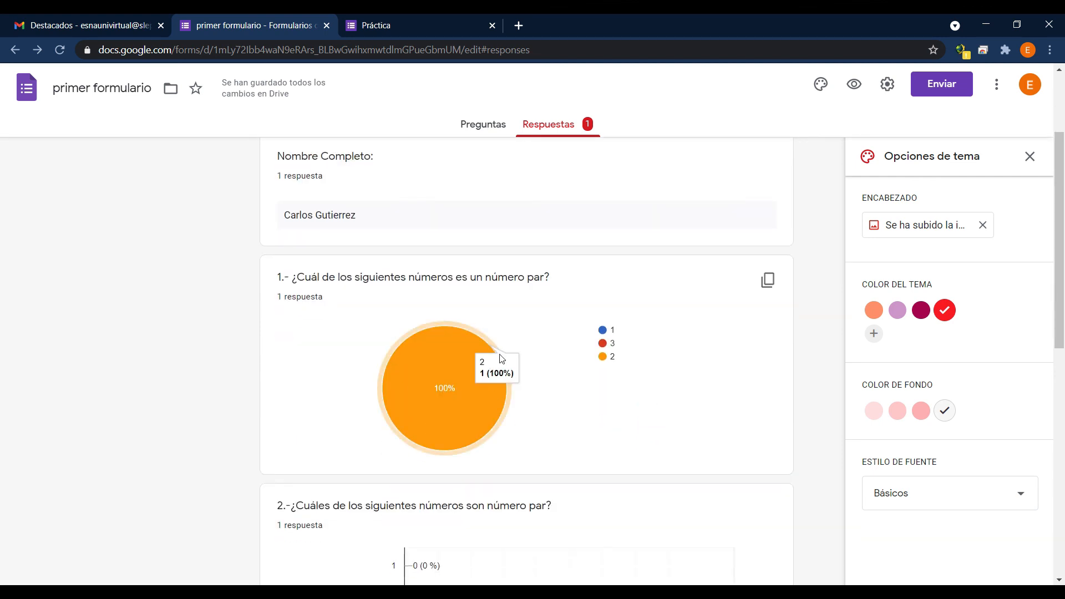
scroll(472, 320, "up", 3)
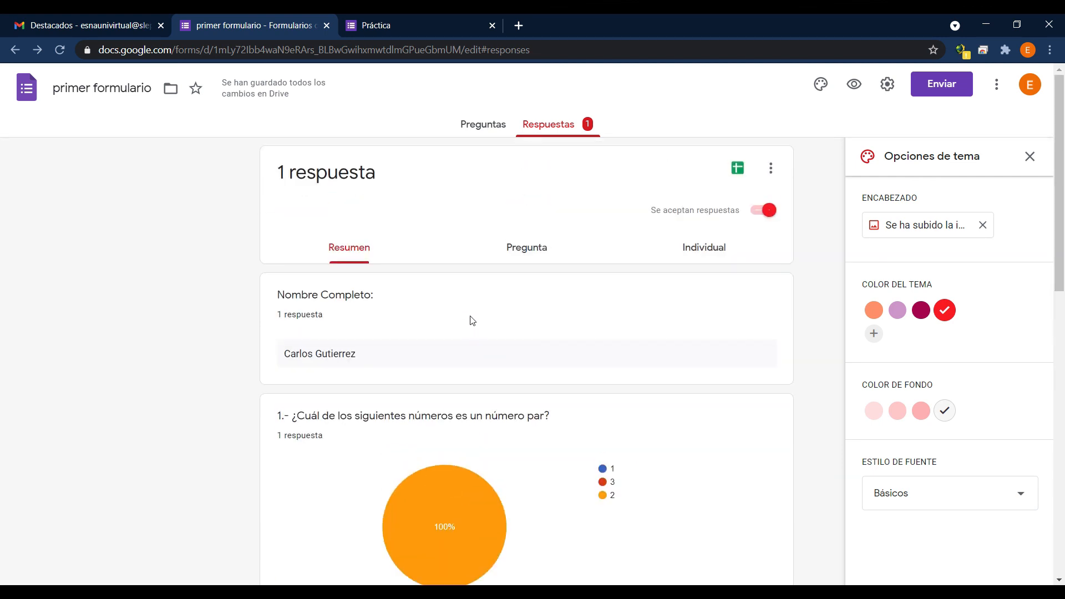
Open a new preview of the form, fill in a second respondent's full name and choose 1 in question 1.
left_click(481, 133)
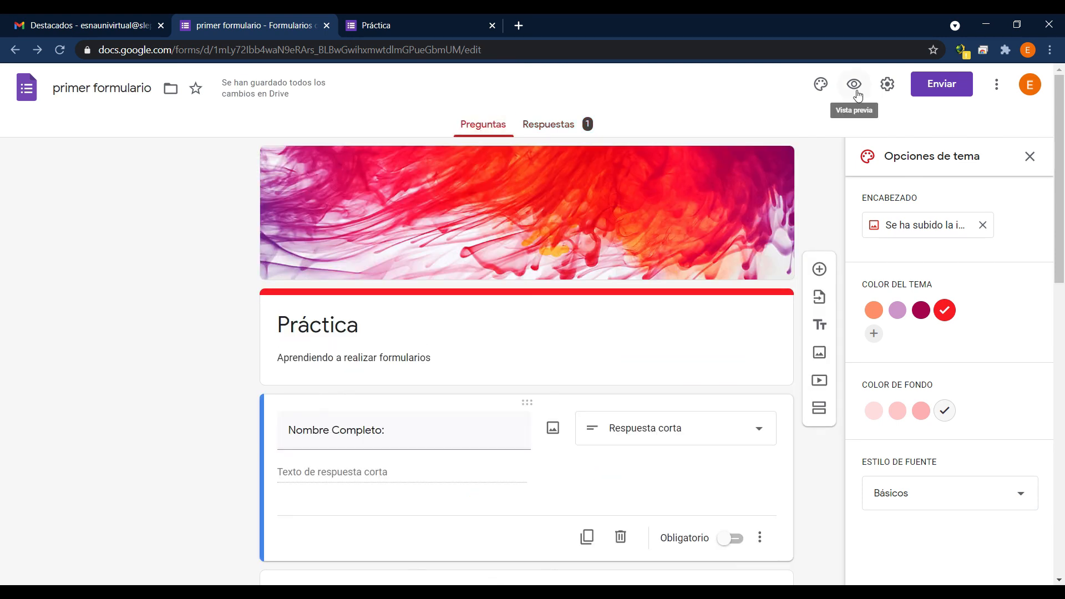
left_click(855, 87)
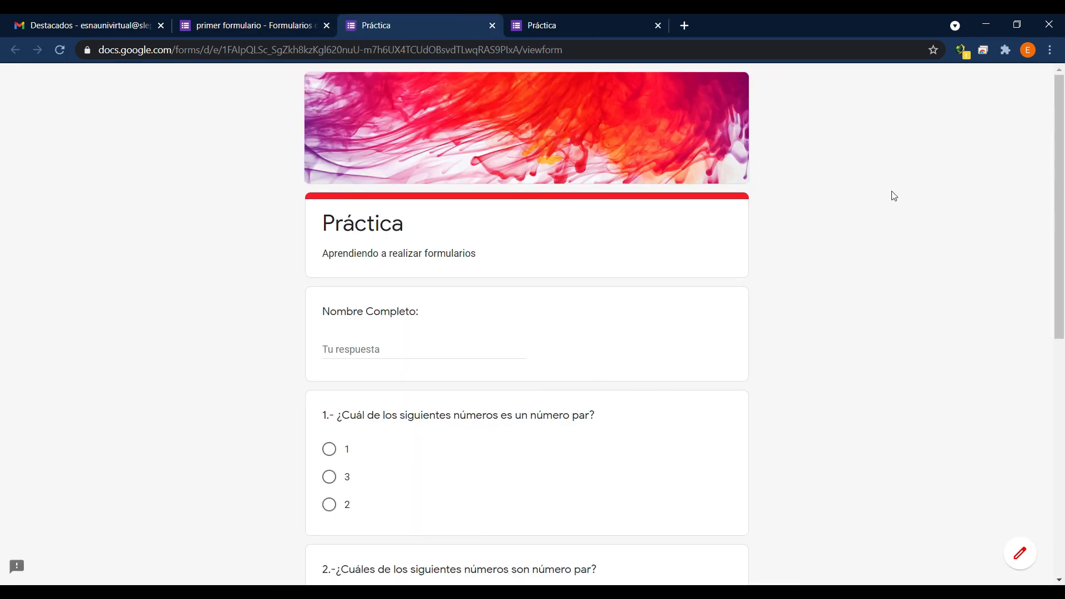
left_click(391, 350)
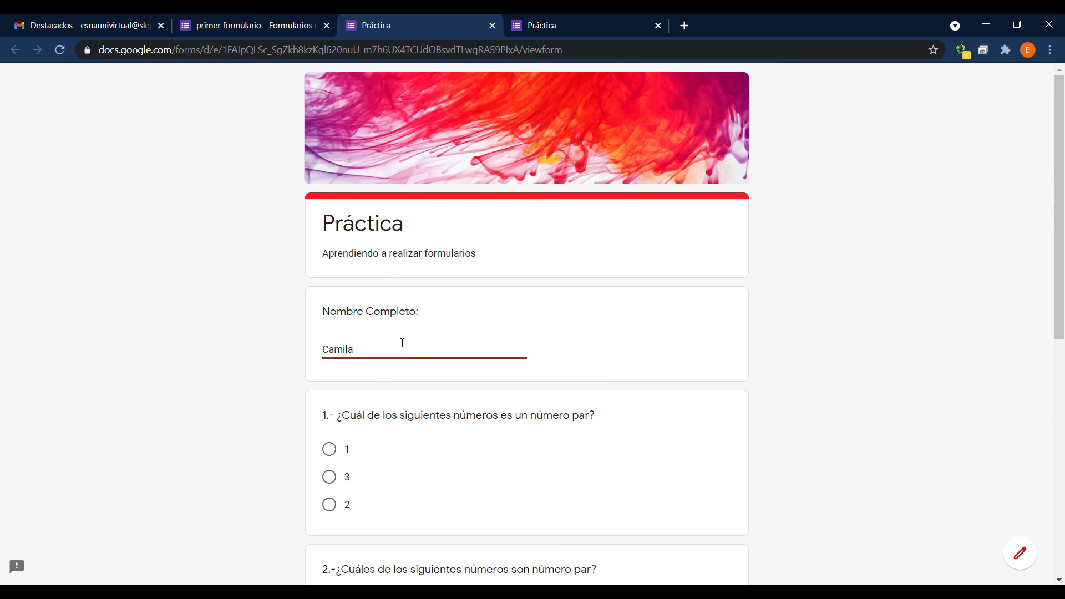
scroll(402, 343, "down", 2)
left_click(329, 310)
Mark 3 and 4 in question 2 and choose amarillo as the favourite colour in question 3.
left_click(329, 537)
left_click(329, 561)
scroll(333, 499, "down", 5)
left_click(374, 323)
left_click(370, 374)
Answer the question about the pandemic with "Es triste" and submit the second response.
left_click(360, 428)
type("Es triste")
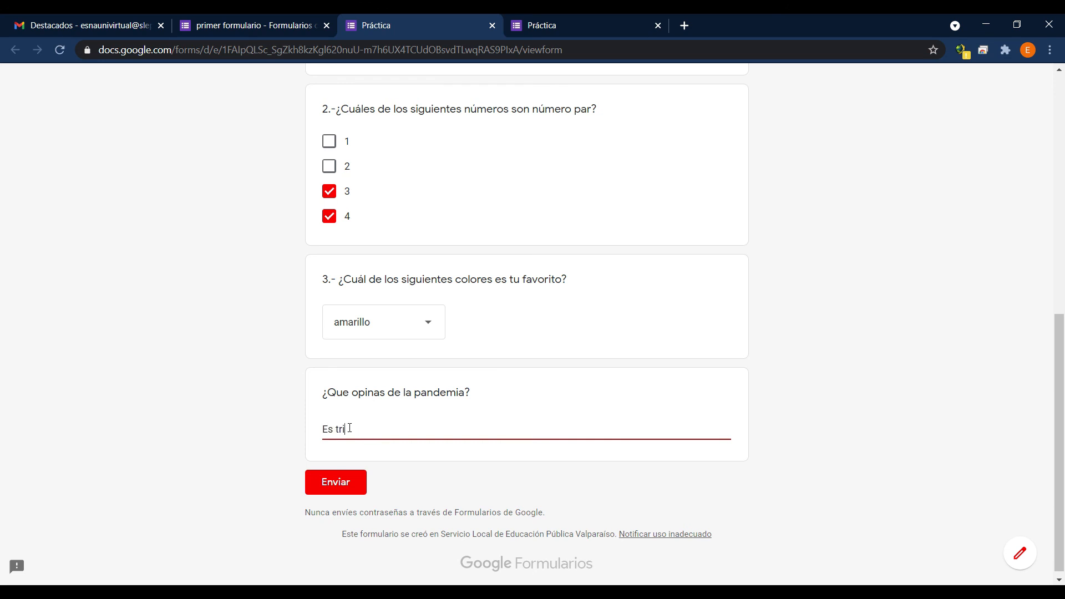
left_click(338, 479)
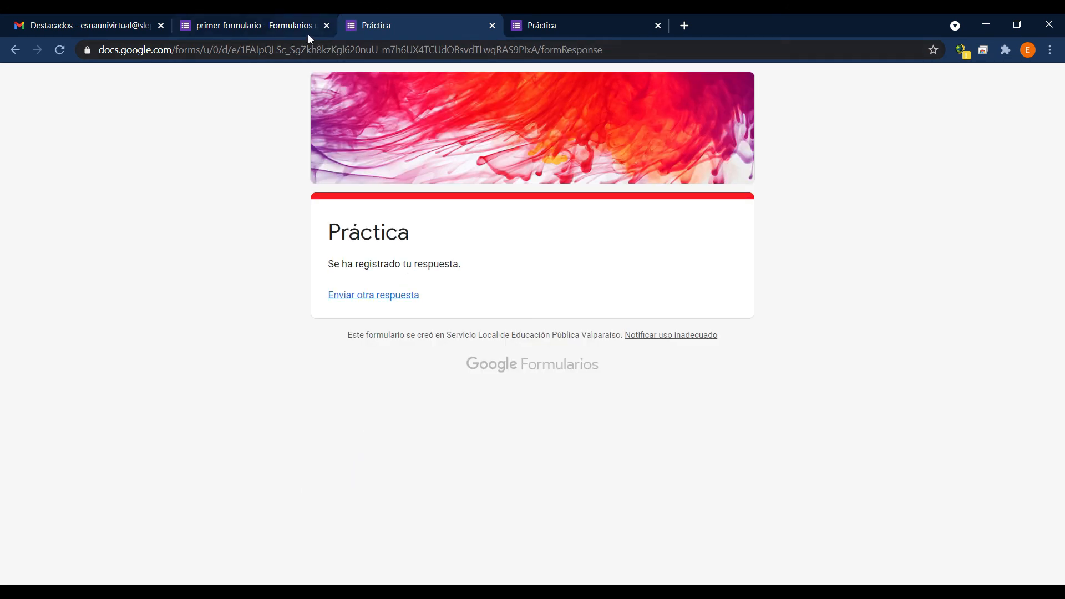
Return to the form editor and examine question 1's pie chart in the updated response summary.
left_click(255, 28)
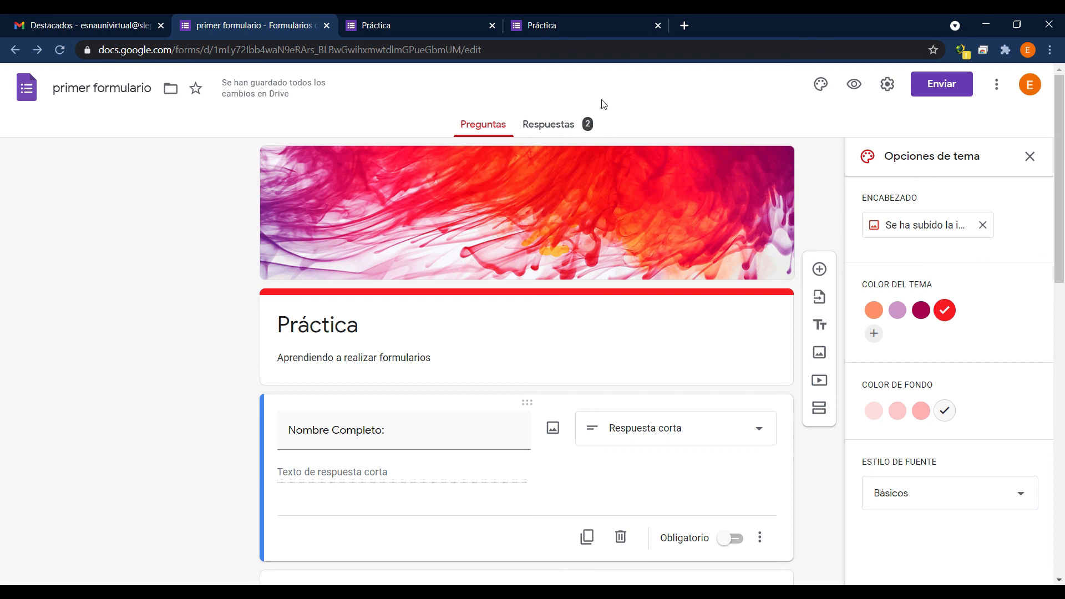
left_click(550, 130)
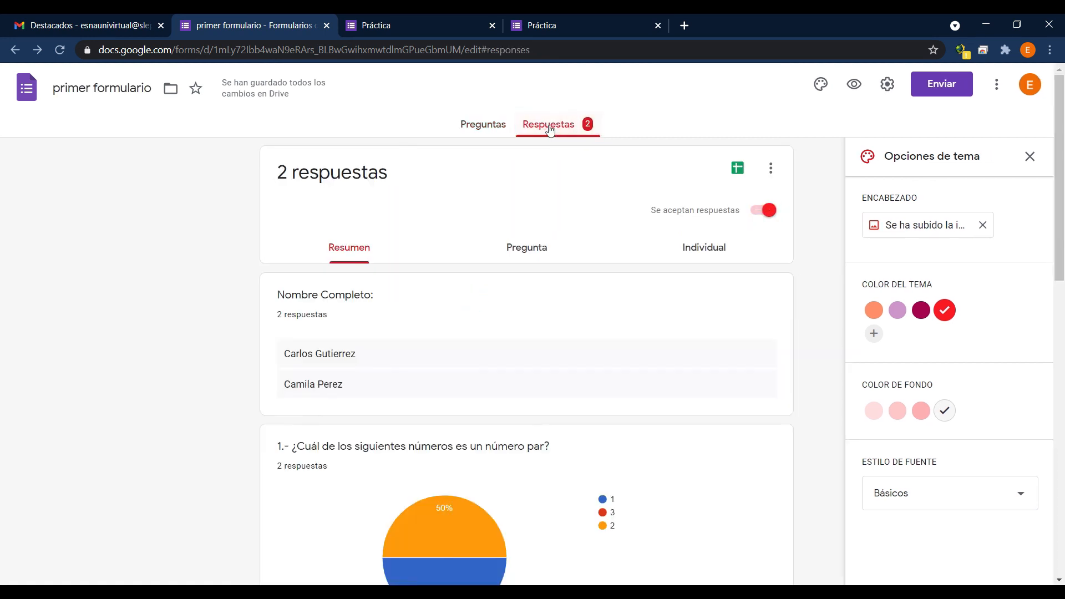
scroll(373, 356, "down", 4)
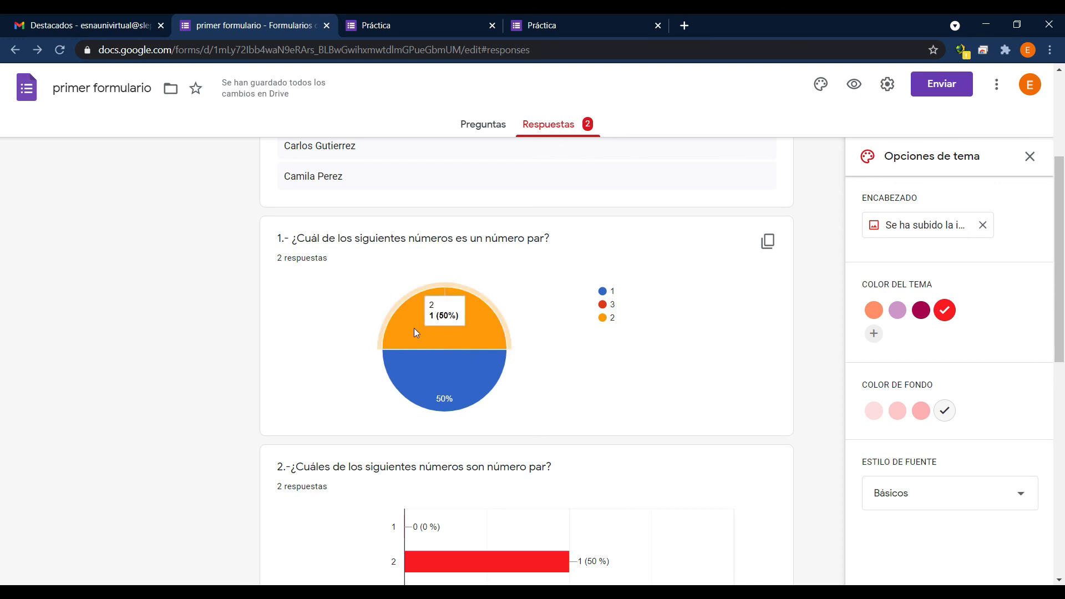
mouse_move(420, 390)
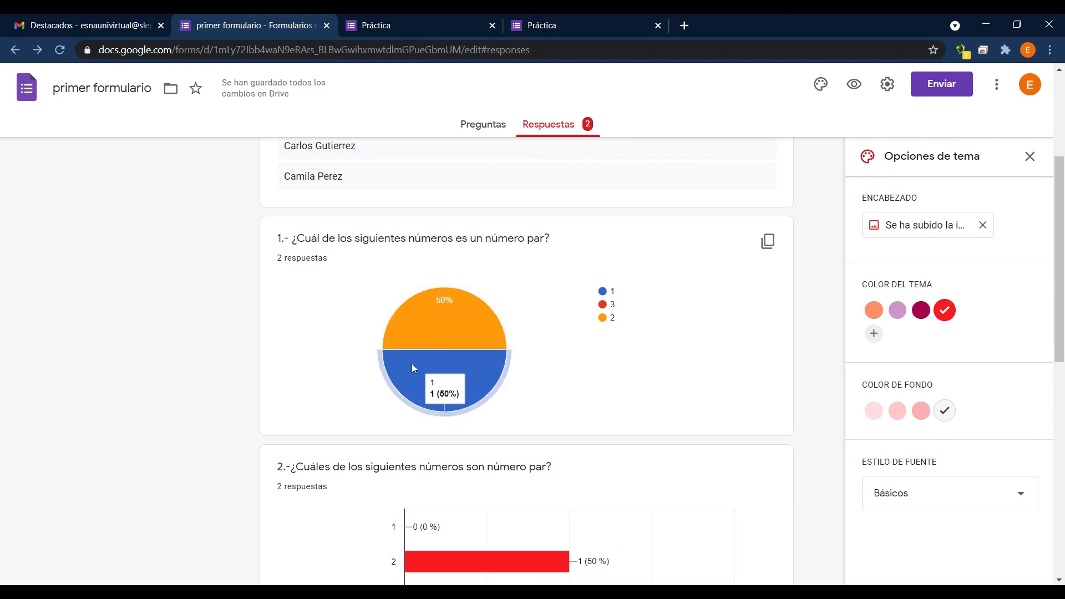
Examine the bar chart for question 2, about which numbers are even, in the response summary.
scroll(500, 451, "down", 3)
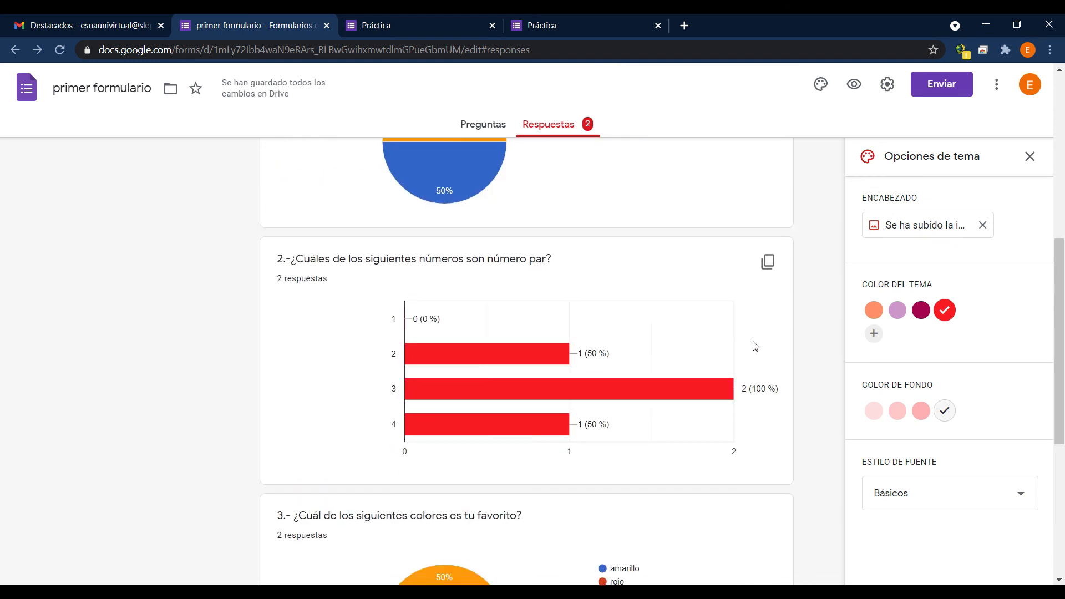
mouse_move(628, 388)
scroll(213, 413, "up", 6)
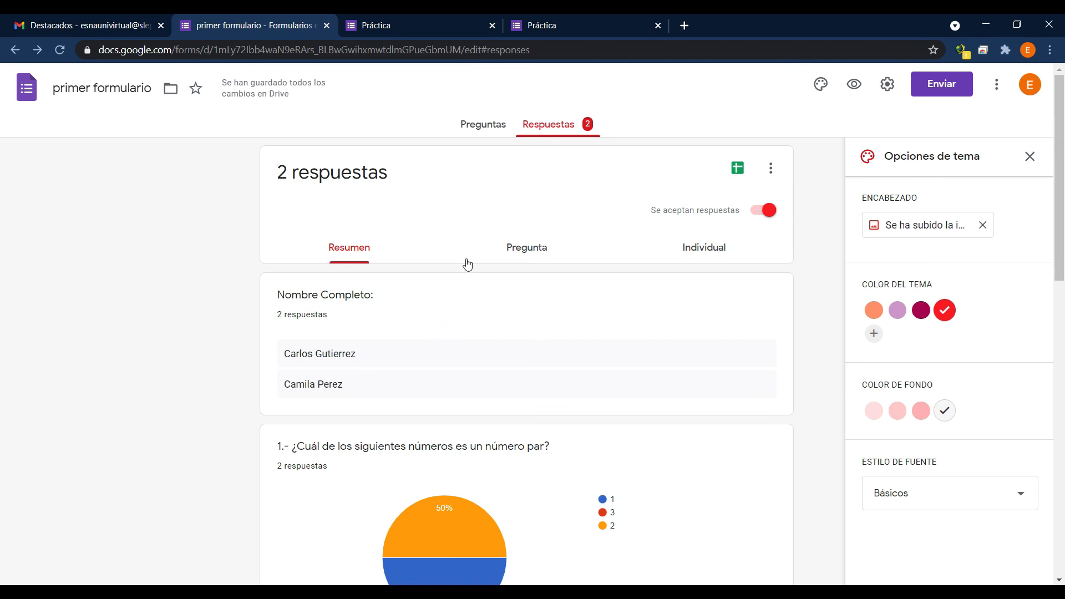
Display the responses by question and examine the answers given to question 1.
left_click(532, 256)
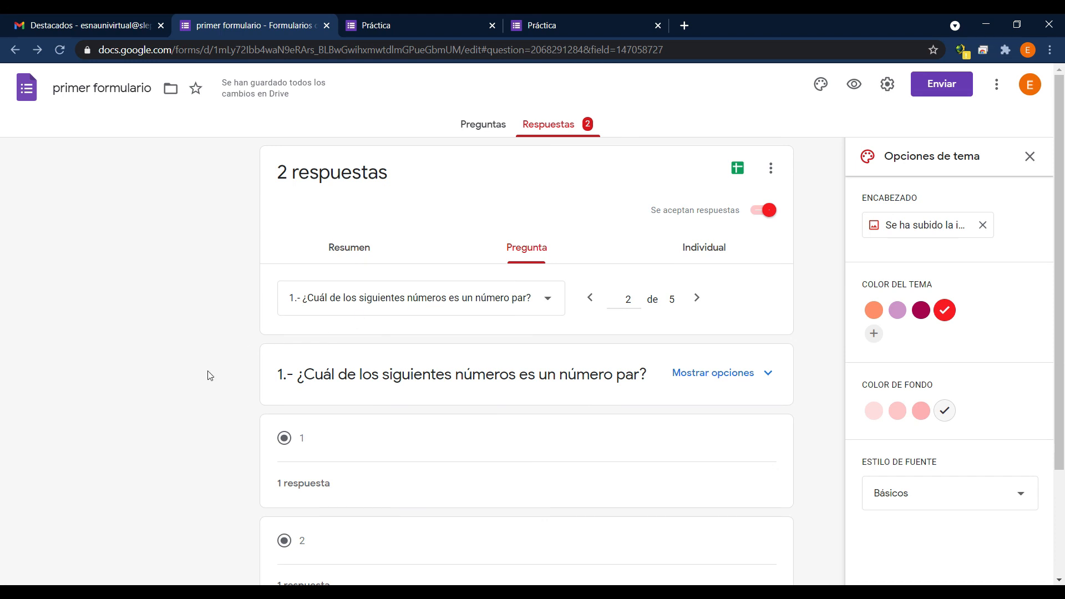
scroll(202, 384, "down", 3)
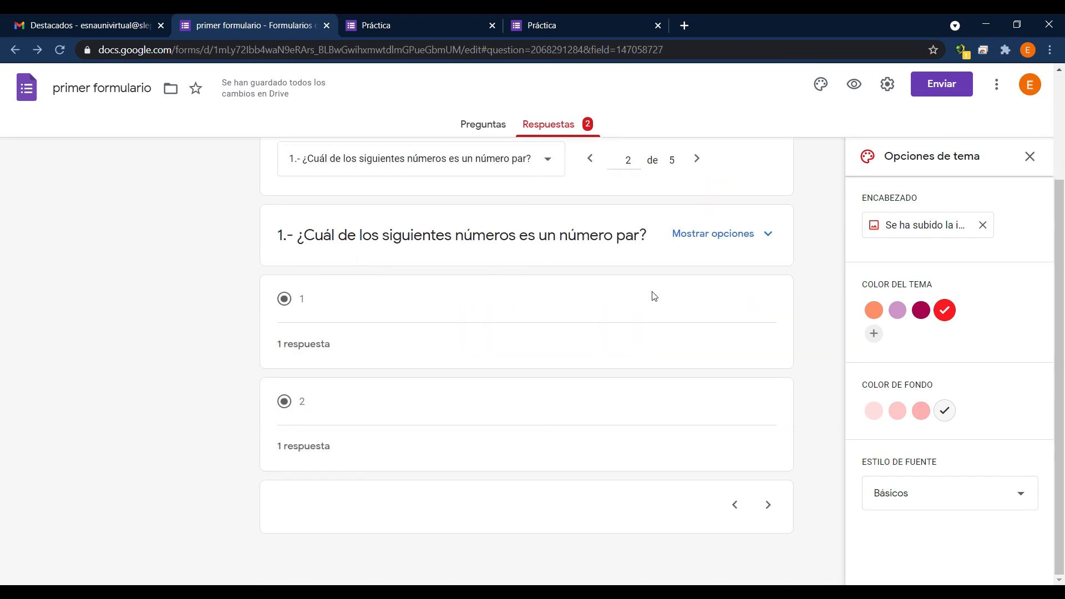
scroll(654, 296, "up", 3)
Switch to the individual responses and read through the first respondent's answers.
left_click(702, 258)
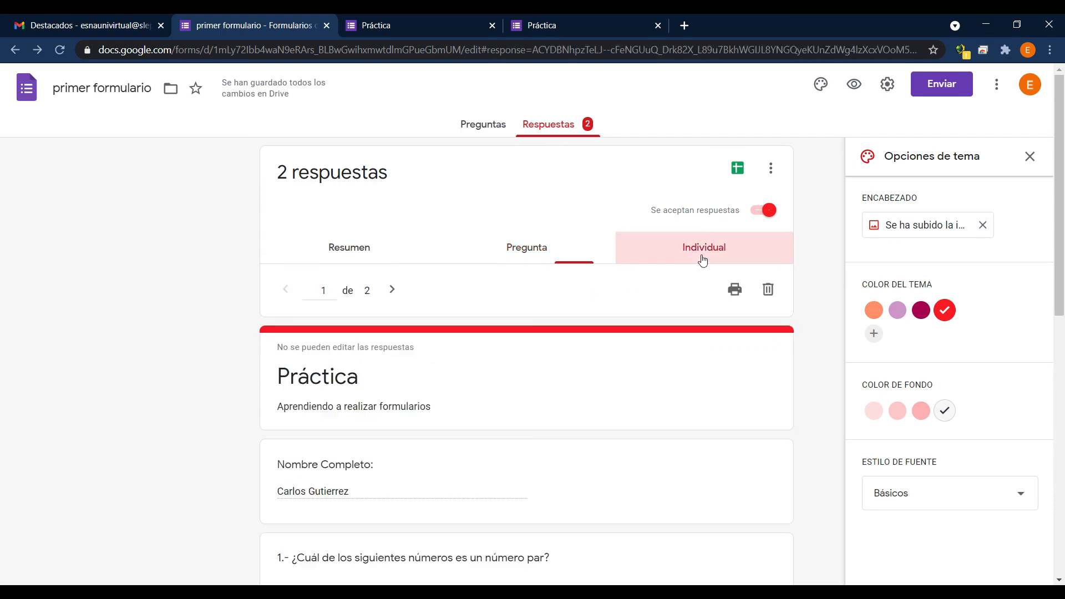
scroll(199, 409, "down", 1)
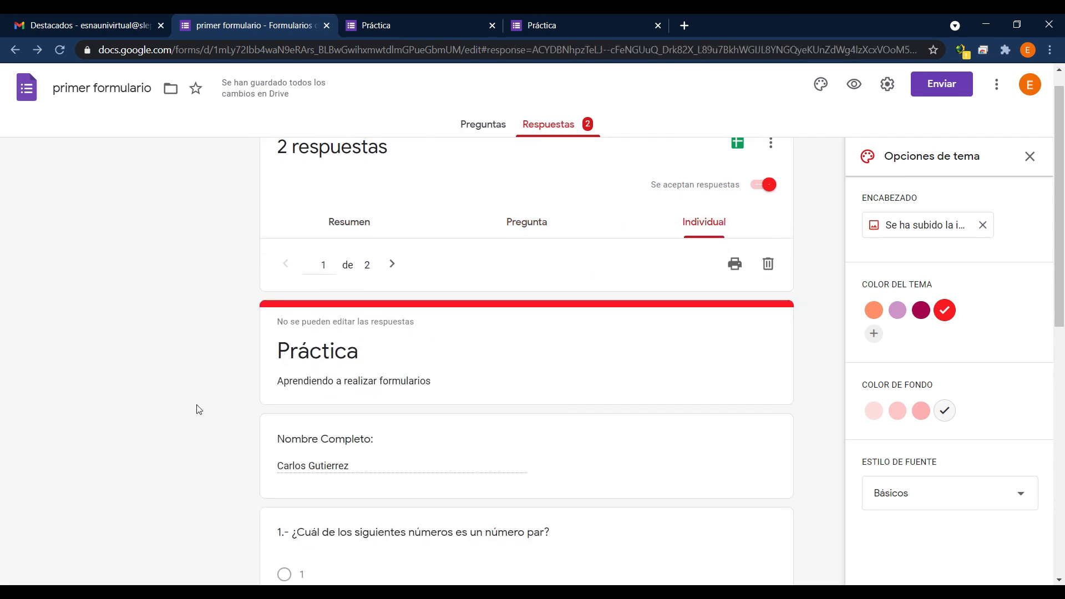
scroll(199, 410, "down", 2)
scroll(294, 337, "up", 2)
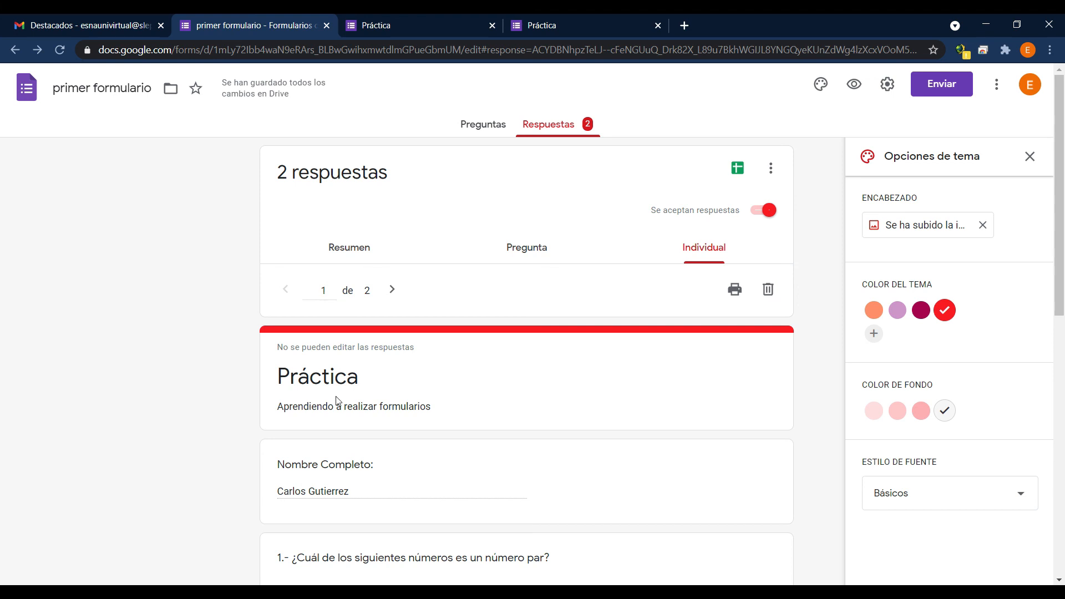
scroll(338, 402, "down", 8)
scroll(335, 411, "down", 2)
scroll(333, 416, "up", 10)
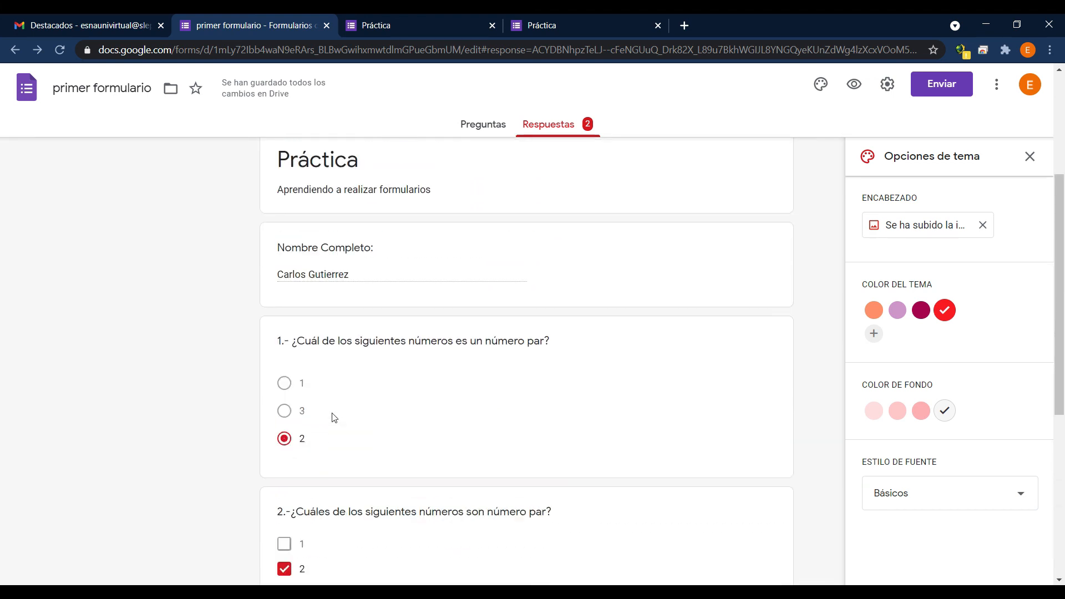
Go to the second individual response and read through its answers down to the pandemic question.
left_click(396, 291)
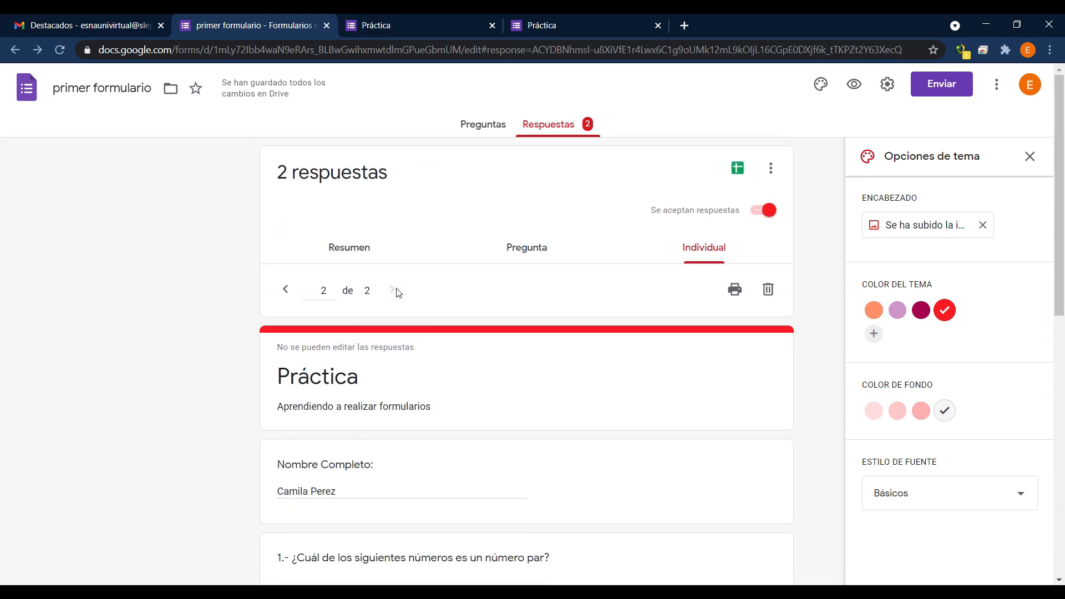
scroll(333, 481, "down", 10)
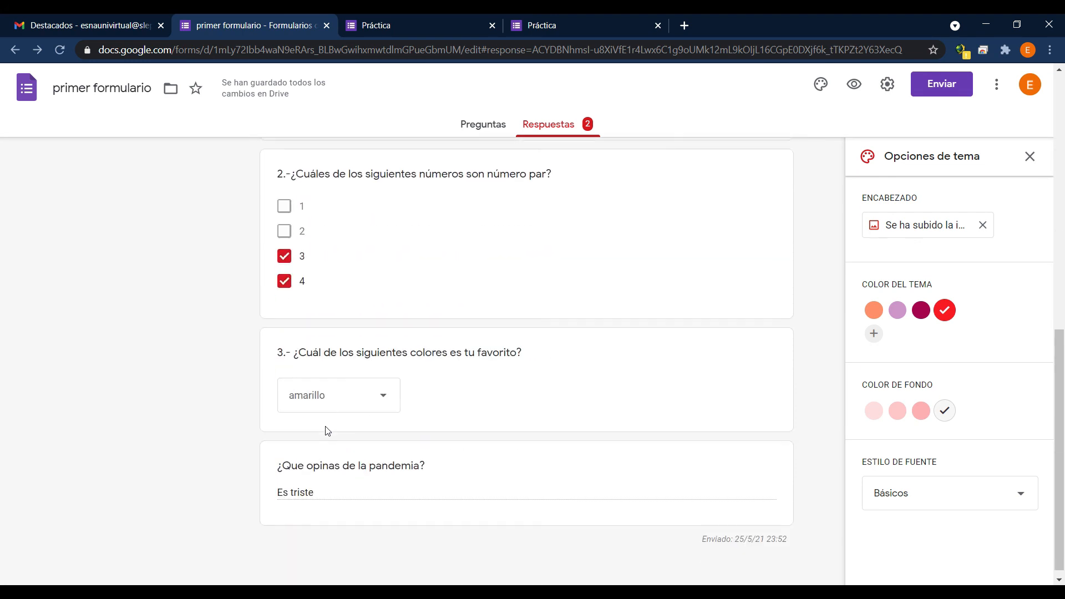
scroll(327, 431, "up", 10)
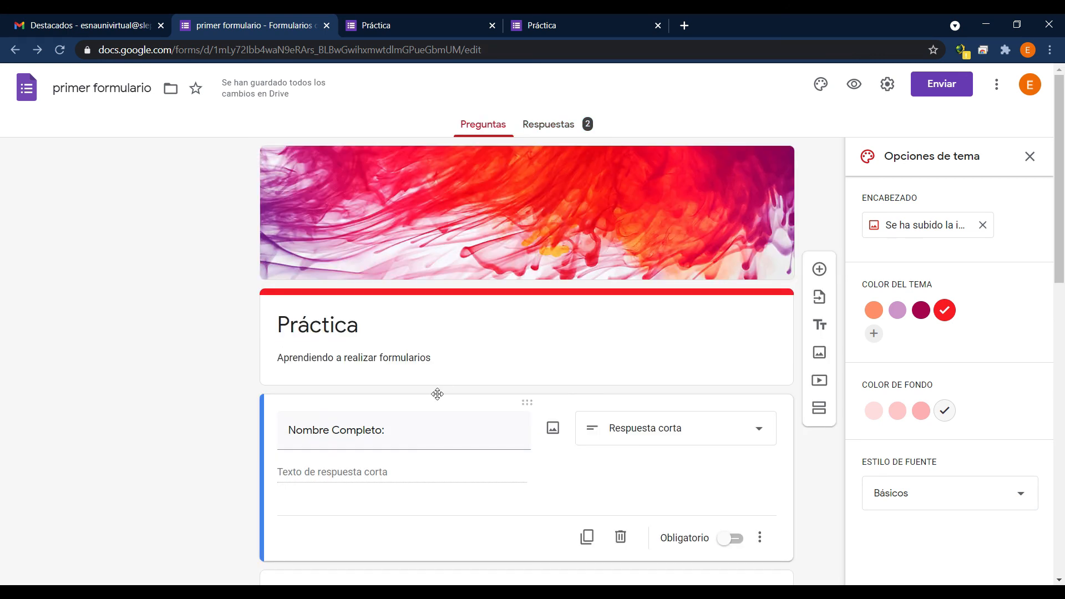
Review the form's questions in the editor and return to the individual responses.
scroll(437, 396, "down", 11)
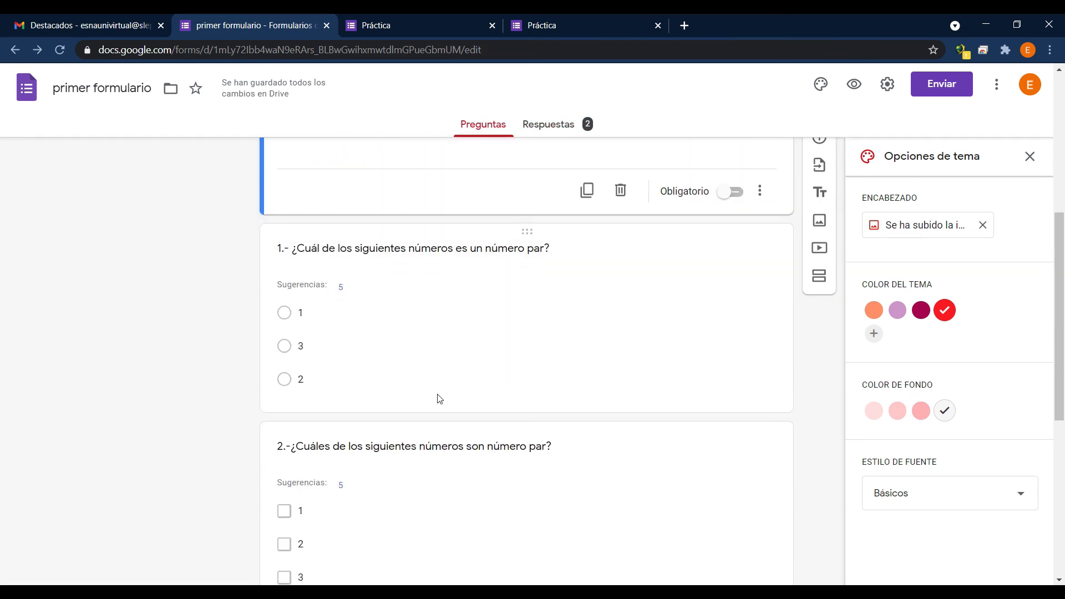
scroll(498, 418, "down", 2)
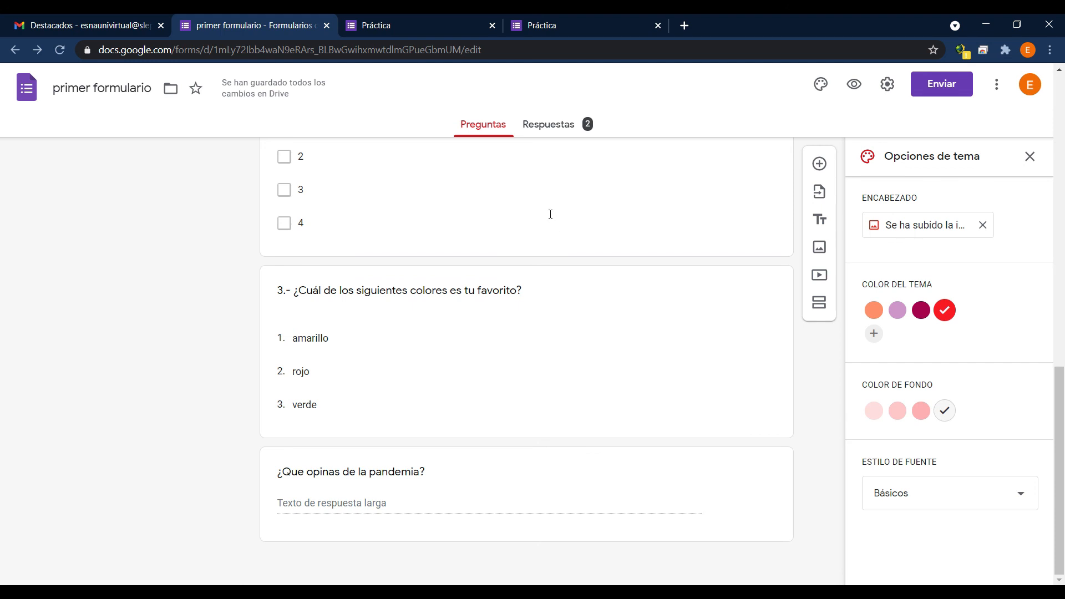
left_click(541, 125)
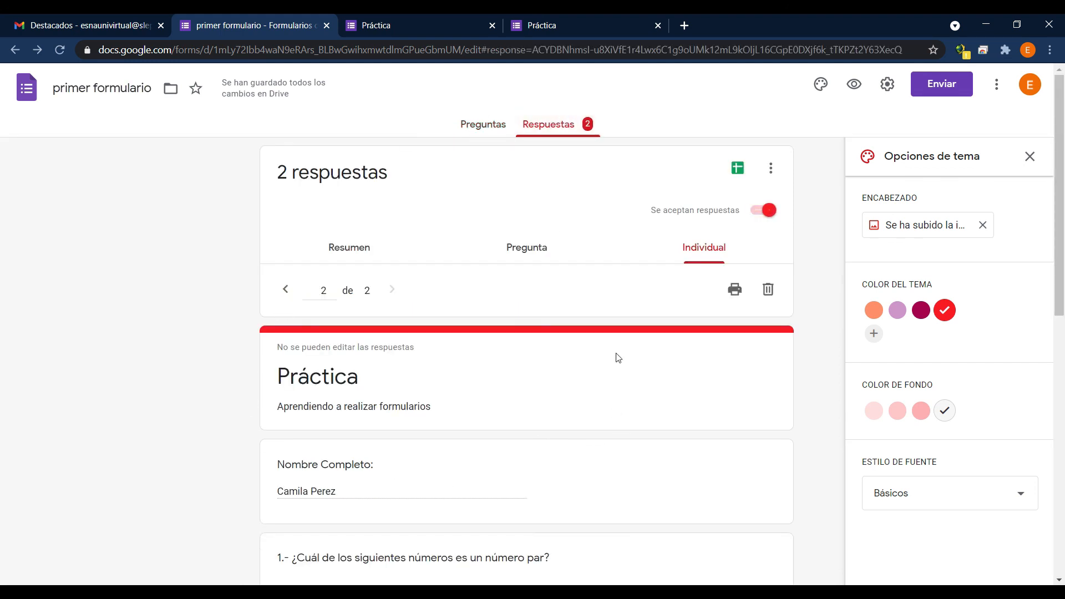